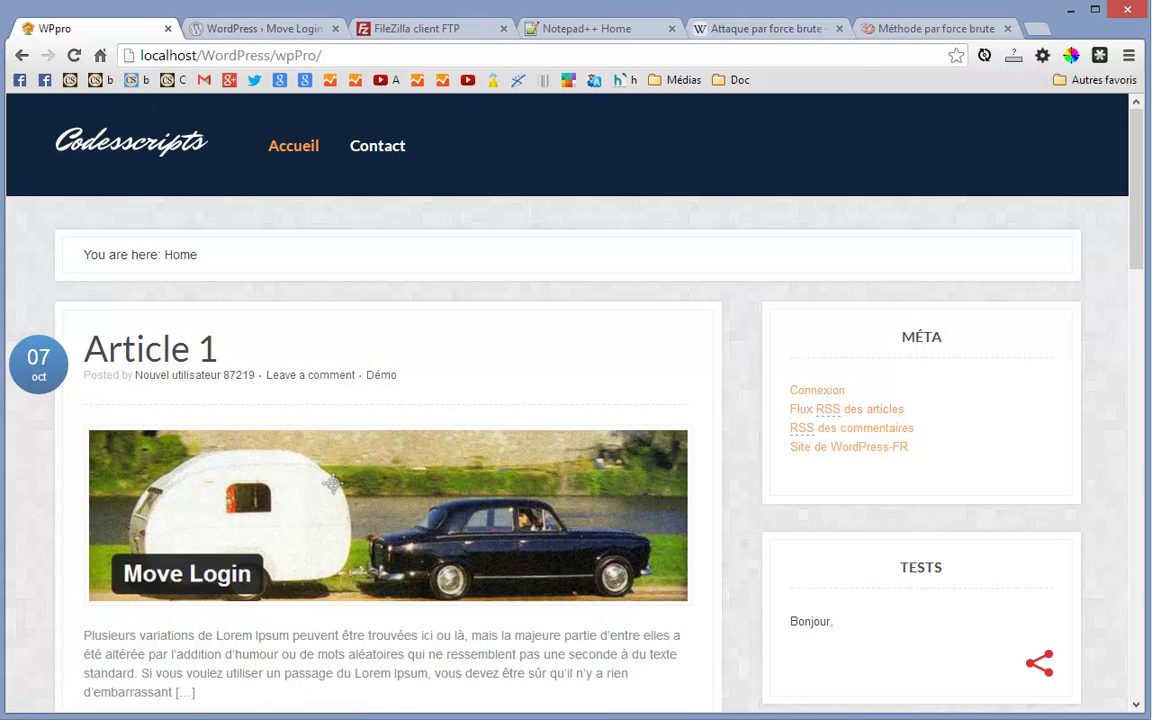
# Look at wp-login.php in the wpPro folder and view the Move Login page in the WordPress plugin directory
pyautogui.hotkey('alt', 'Tab')
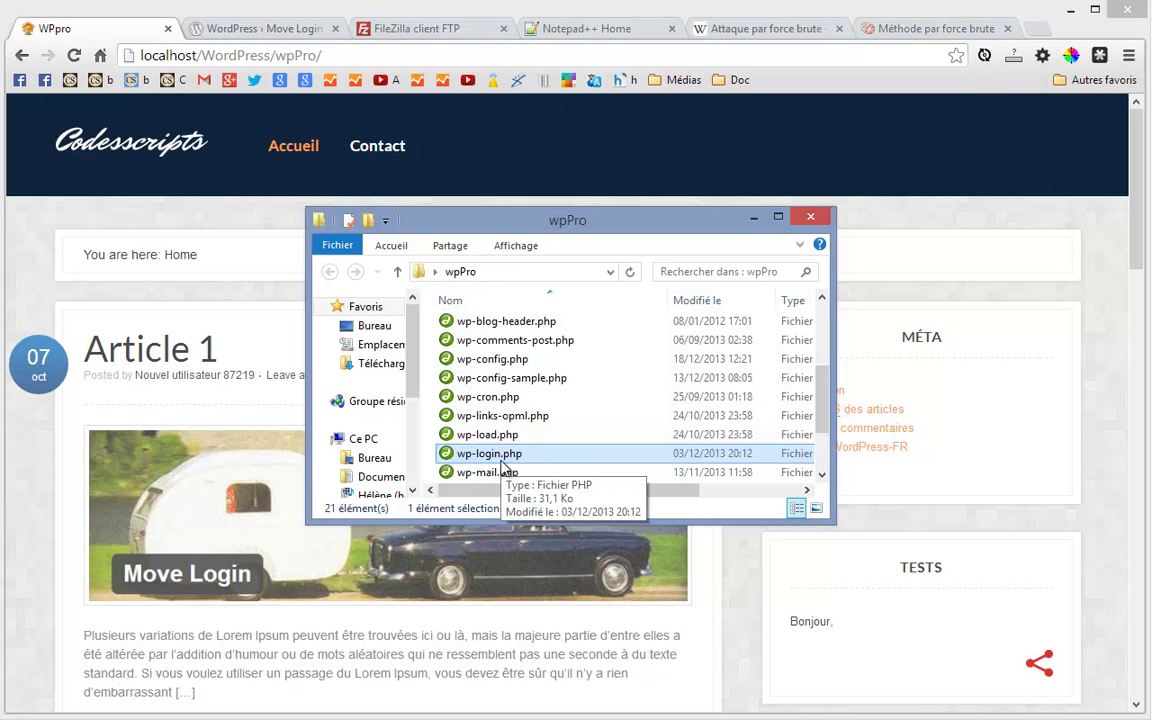
pyautogui.click(755, 218)
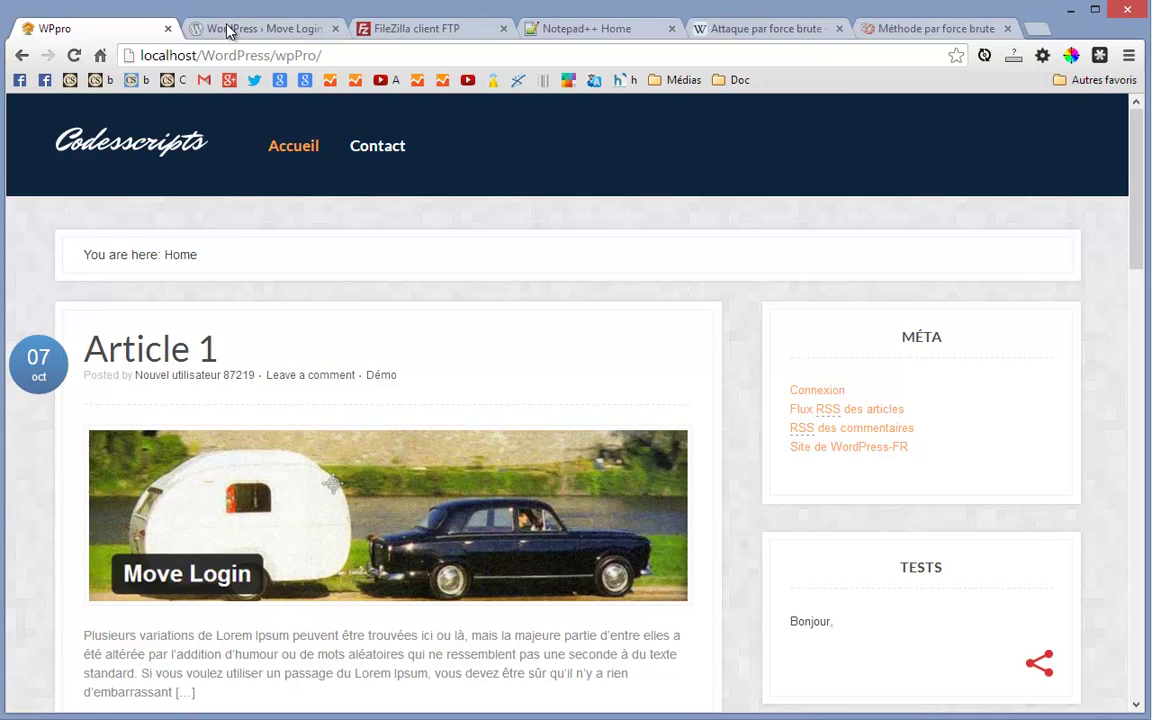
pyautogui.click(229, 28)
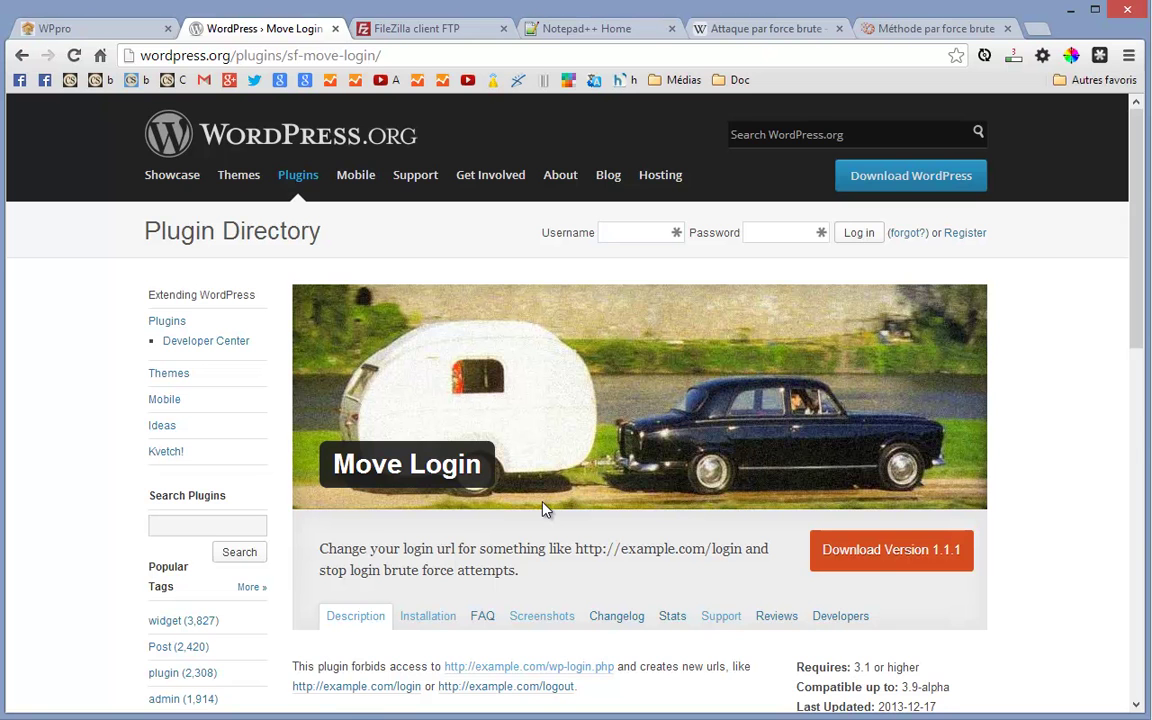
pyautogui.scroll(-3, 545, 510)
pyautogui.scroll(3, 547, 512)
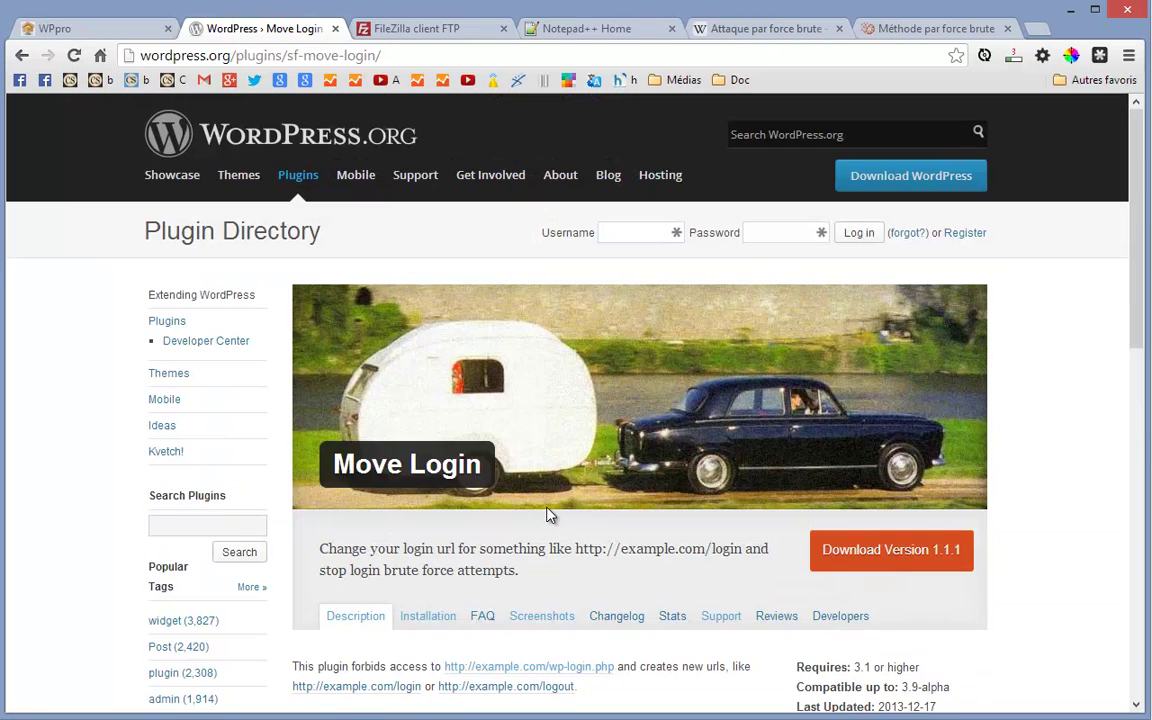
# Open the WPpro site's Connexion link in a new browser tab and go to the admin page for adding extensions
pyautogui.click(58, 30)
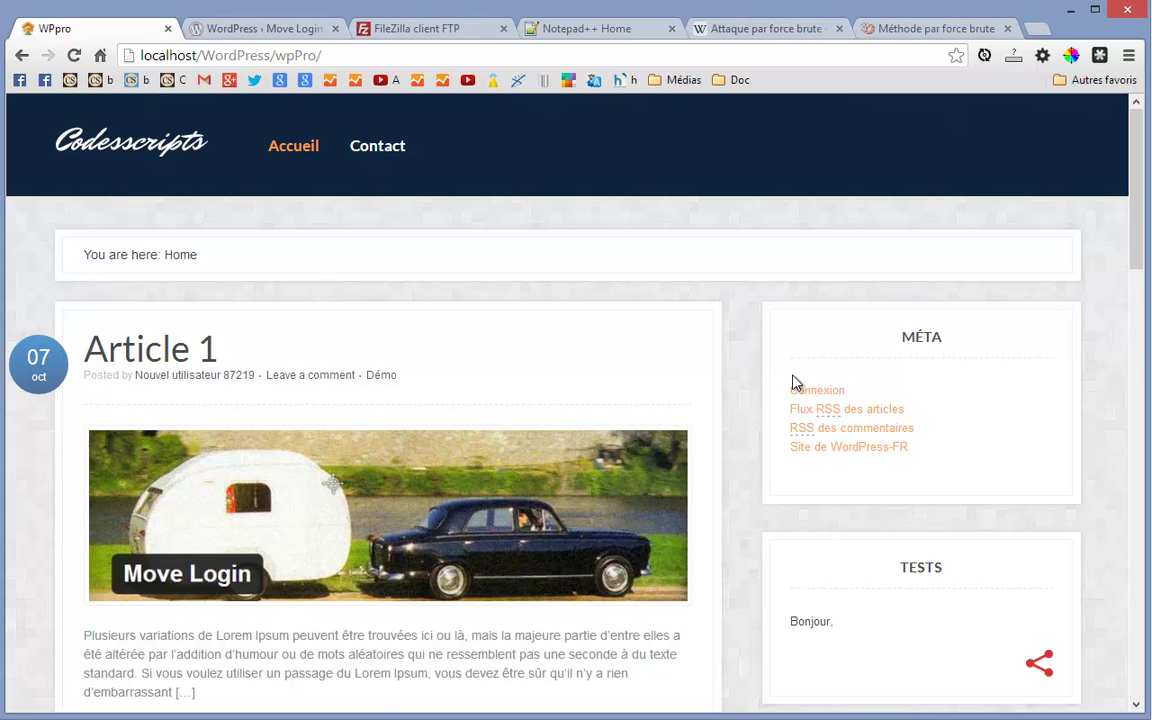
pyautogui.rightClick(813, 398)
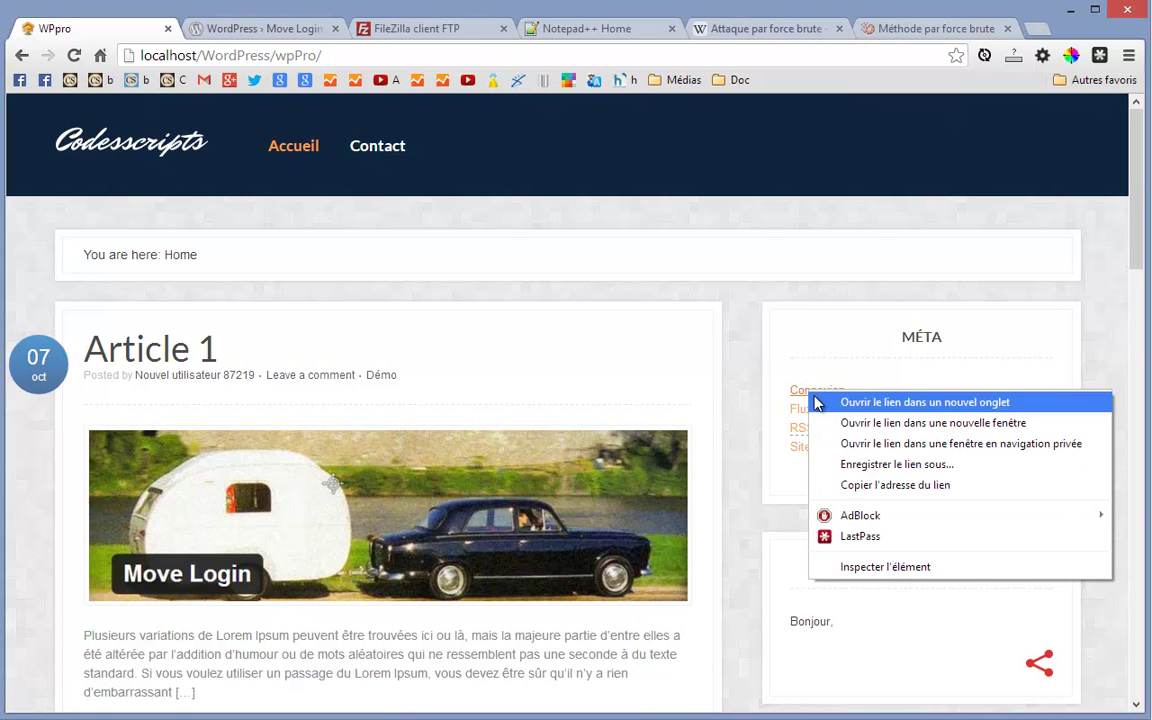
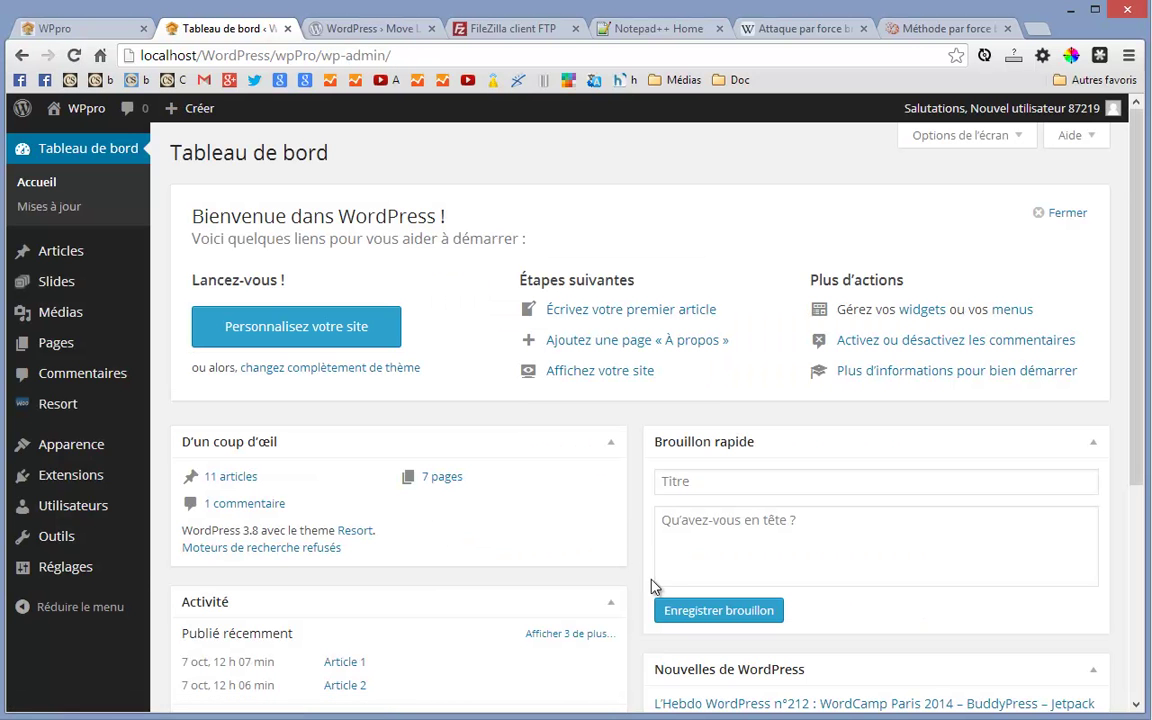
pyautogui.moveTo(26, 478)
pyautogui.click(180, 508)
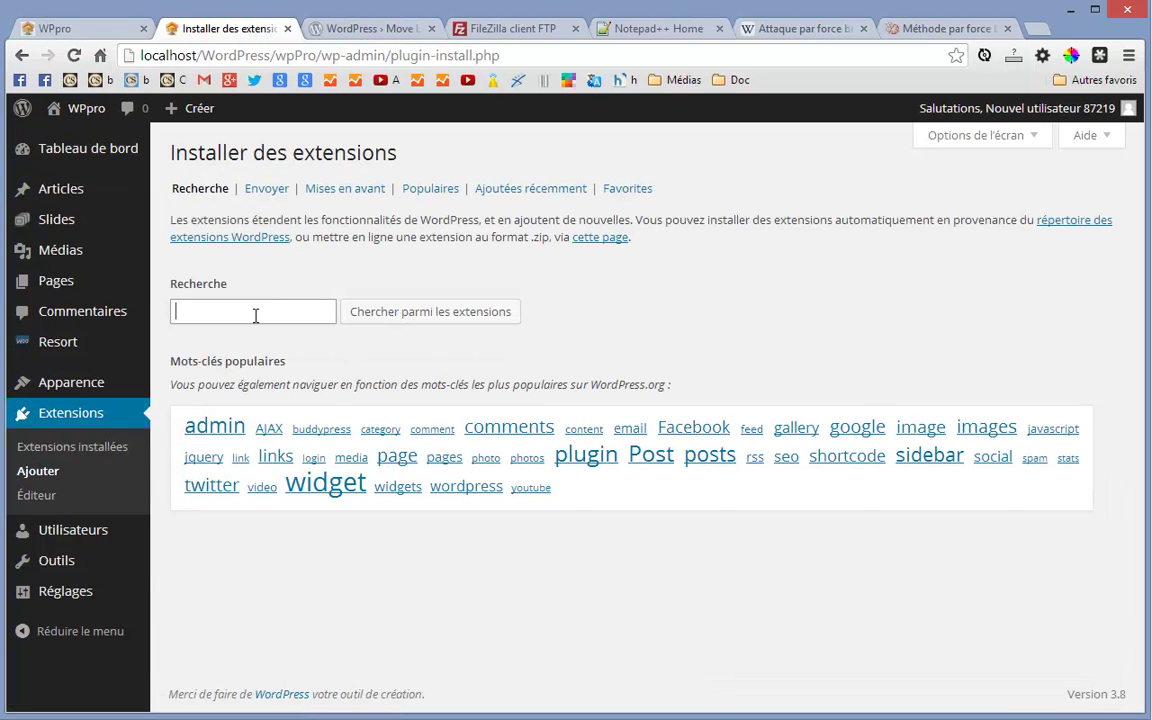
# Search the available extensions for "move login"
pyautogui.click(253, 313)
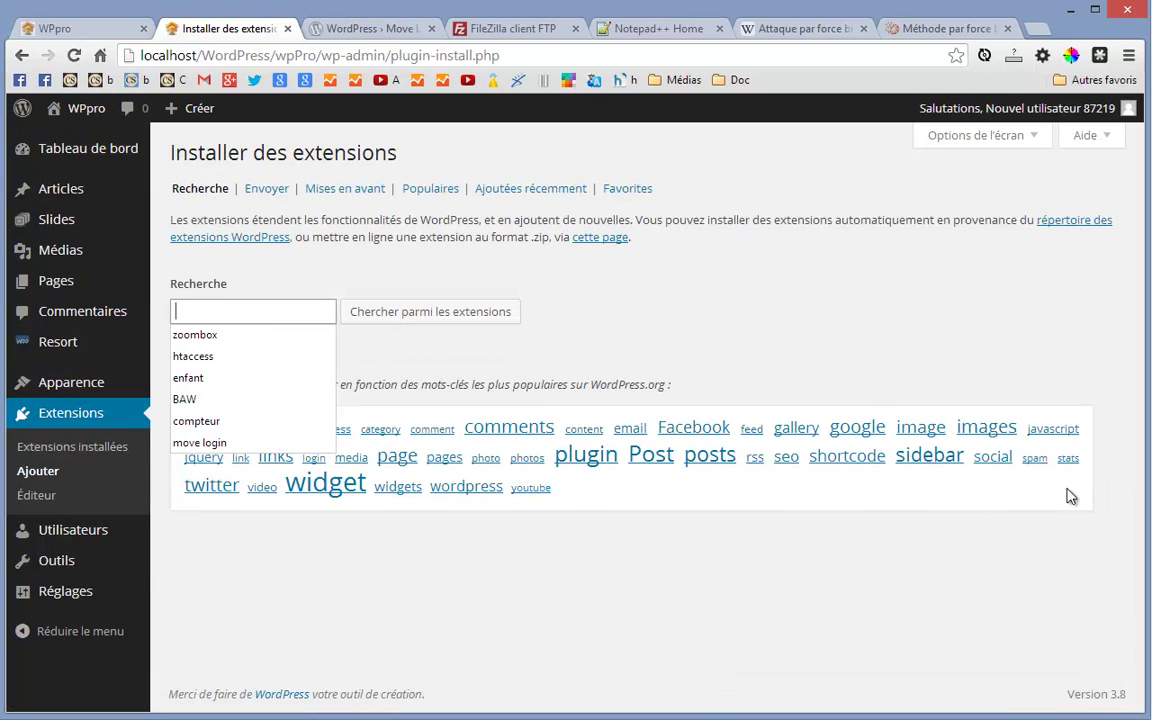
pyautogui.click(218, 446)
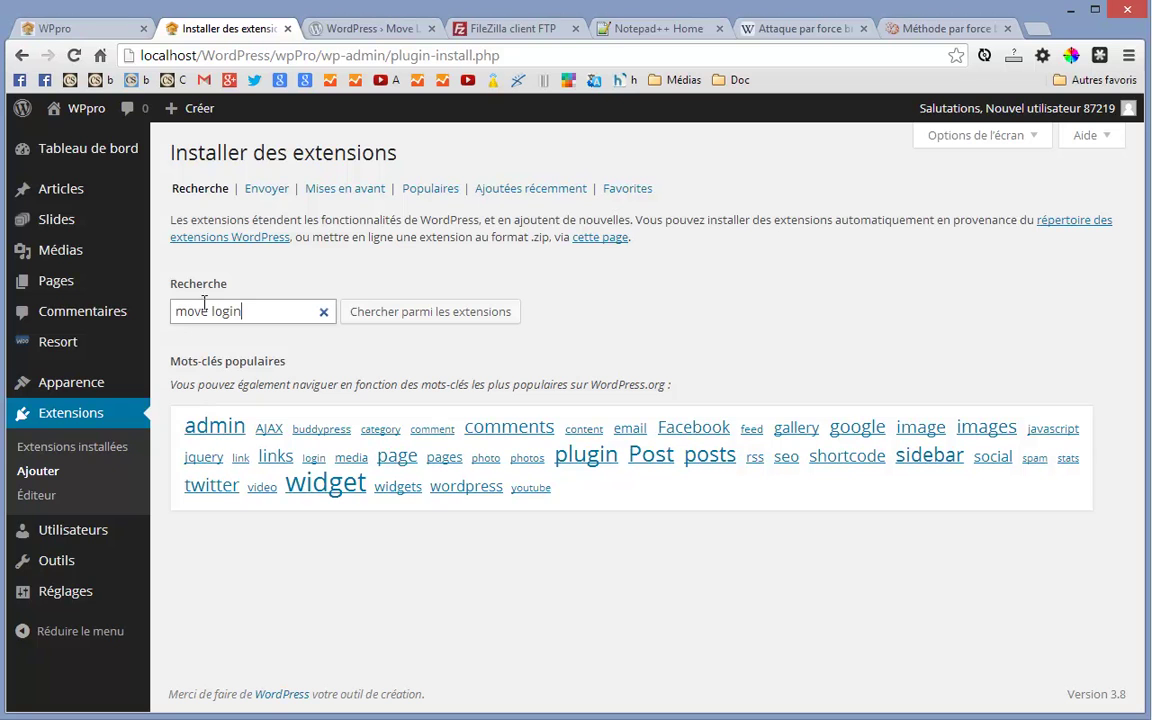
pyautogui.click(432, 322)
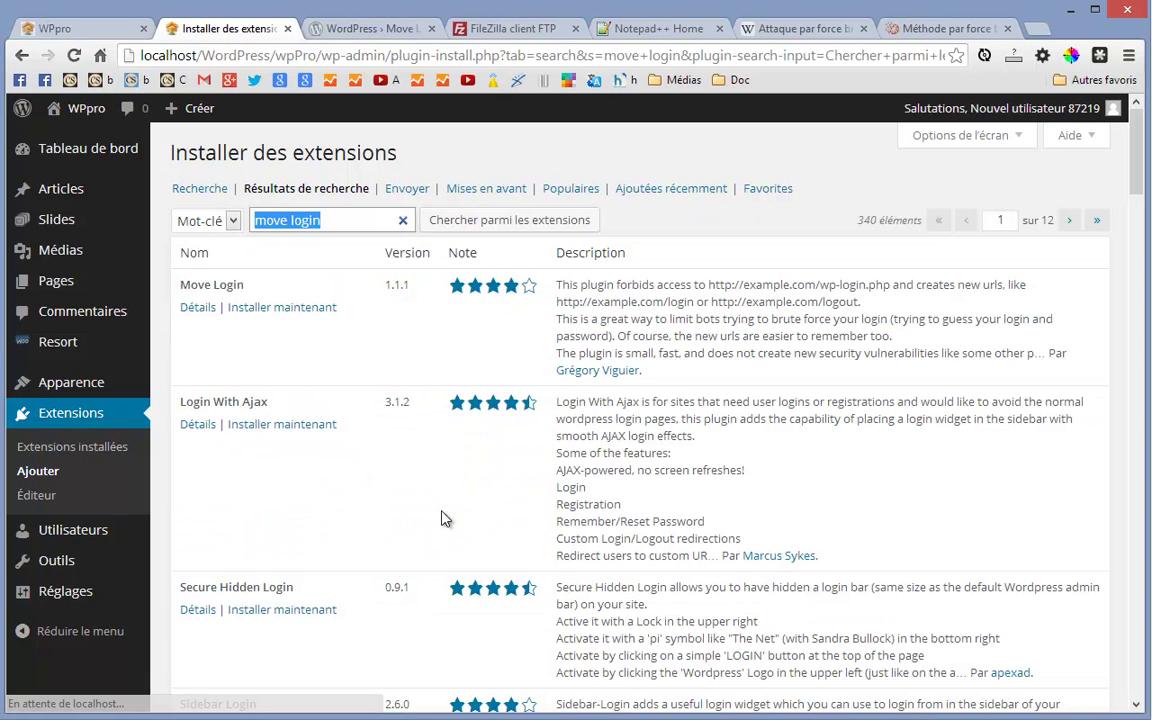
# Install the Move Login 1.1.1 extension and activate it
pyautogui.click(257, 307)
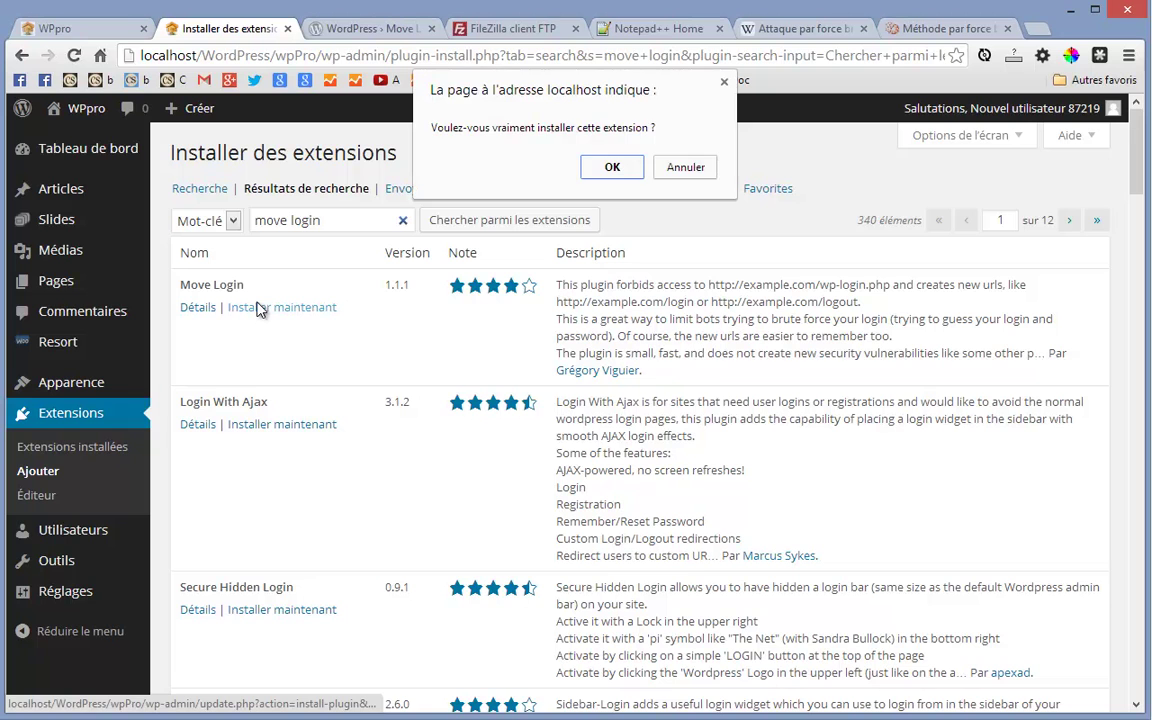
pyautogui.click(615, 167)
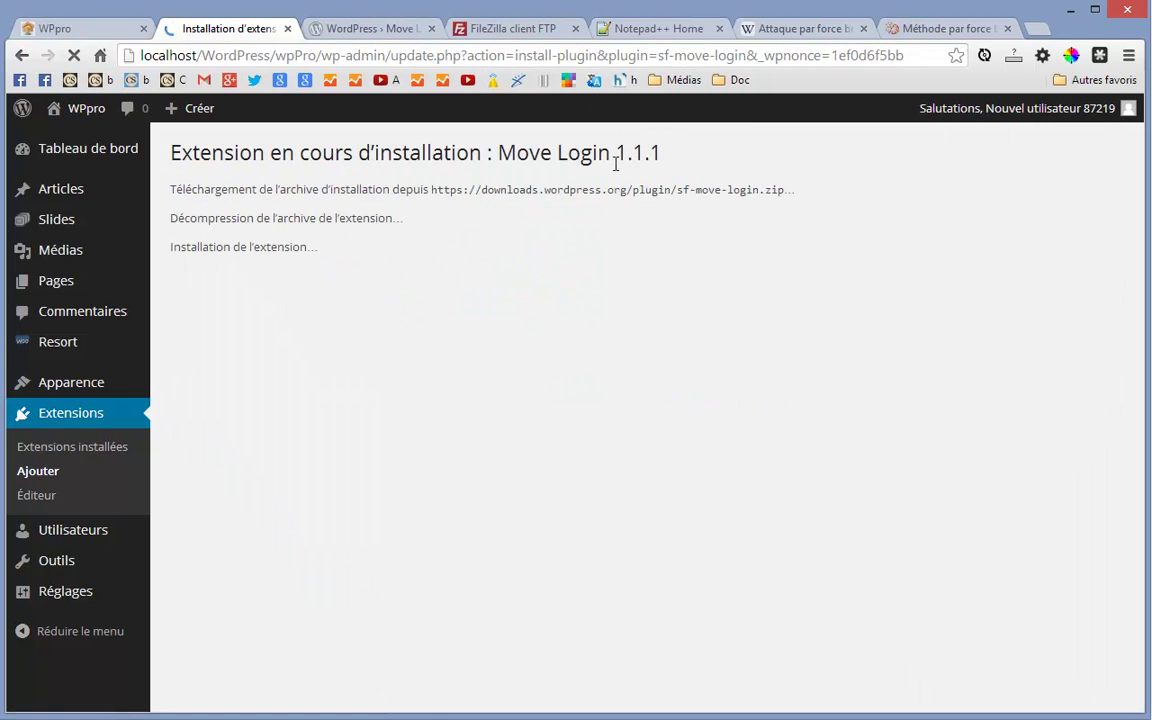
pyautogui.click(210, 306)
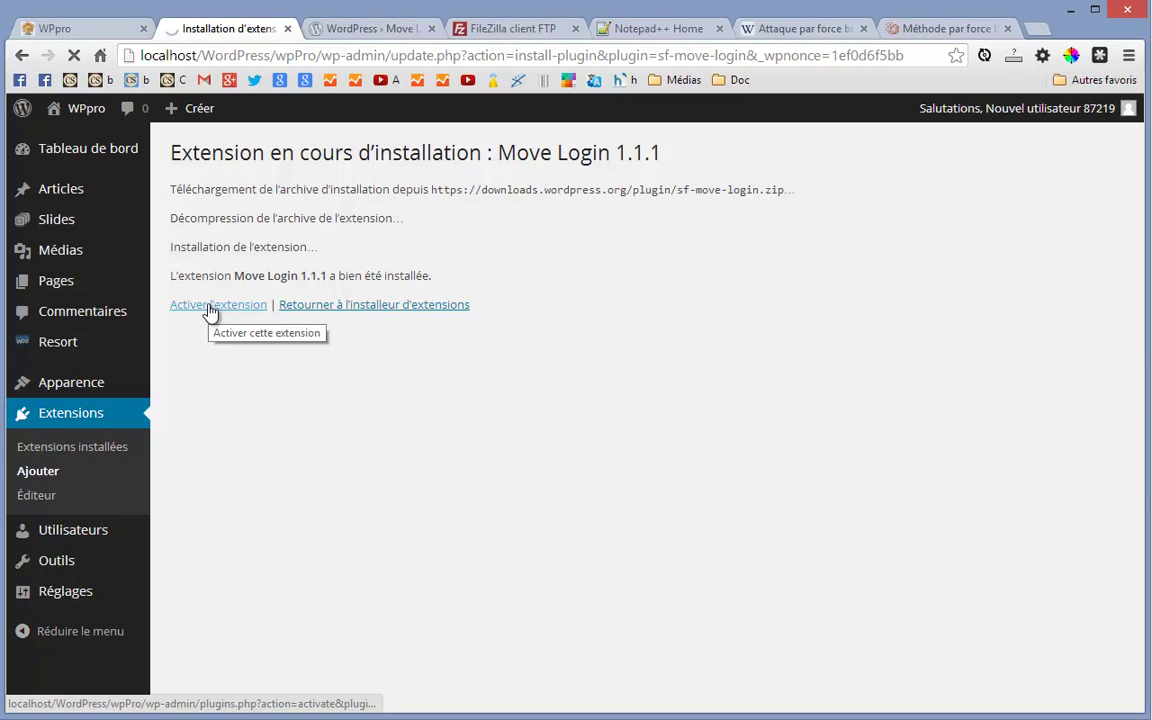
# Install the Noop extension linked in the SF Move Login description and activate it
pyautogui.scroll(-3, 230, 300)
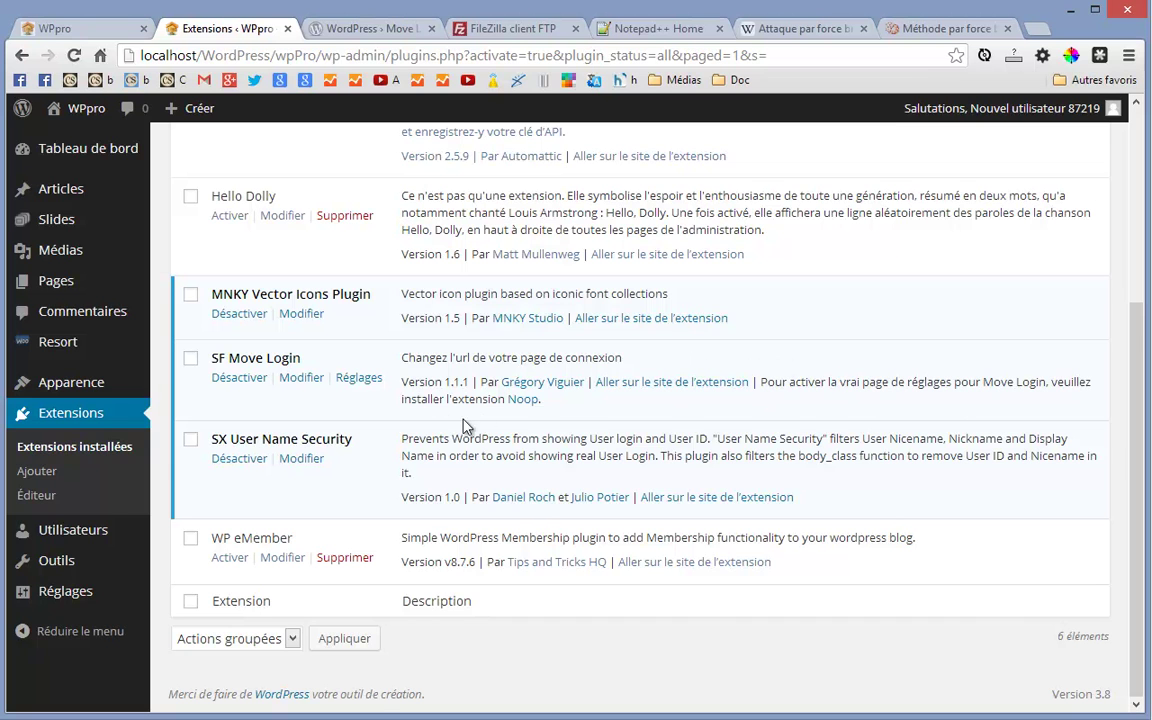
pyautogui.click(523, 400)
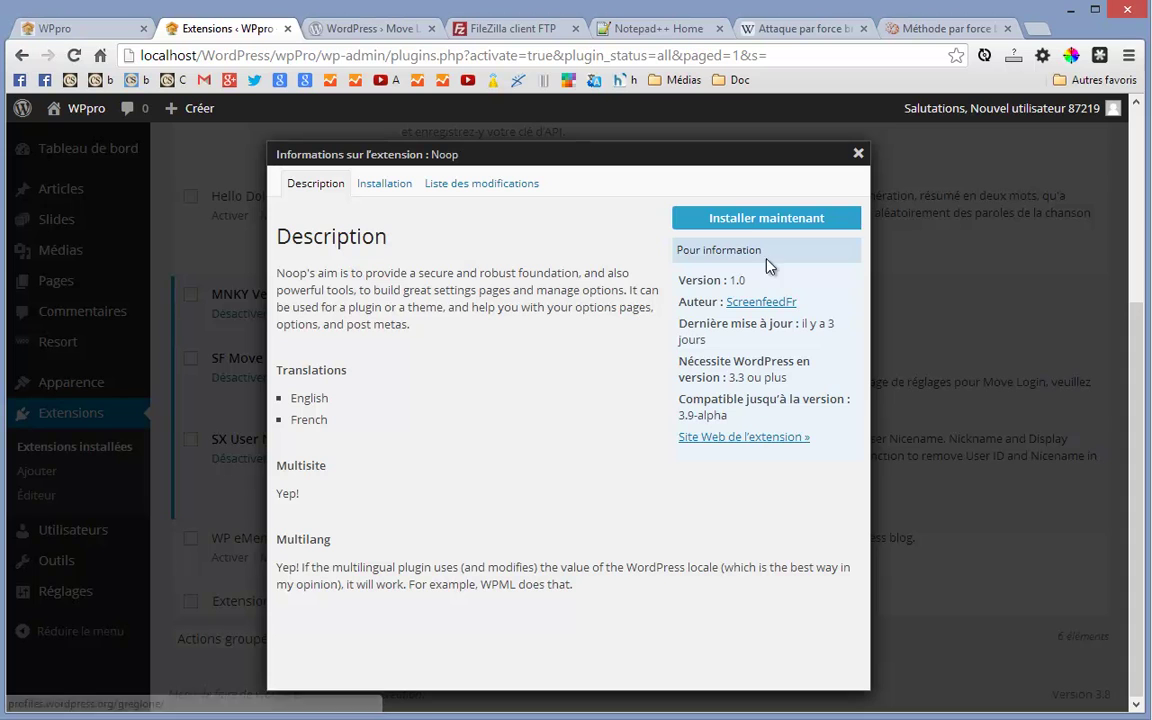
pyautogui.click(755, 222)
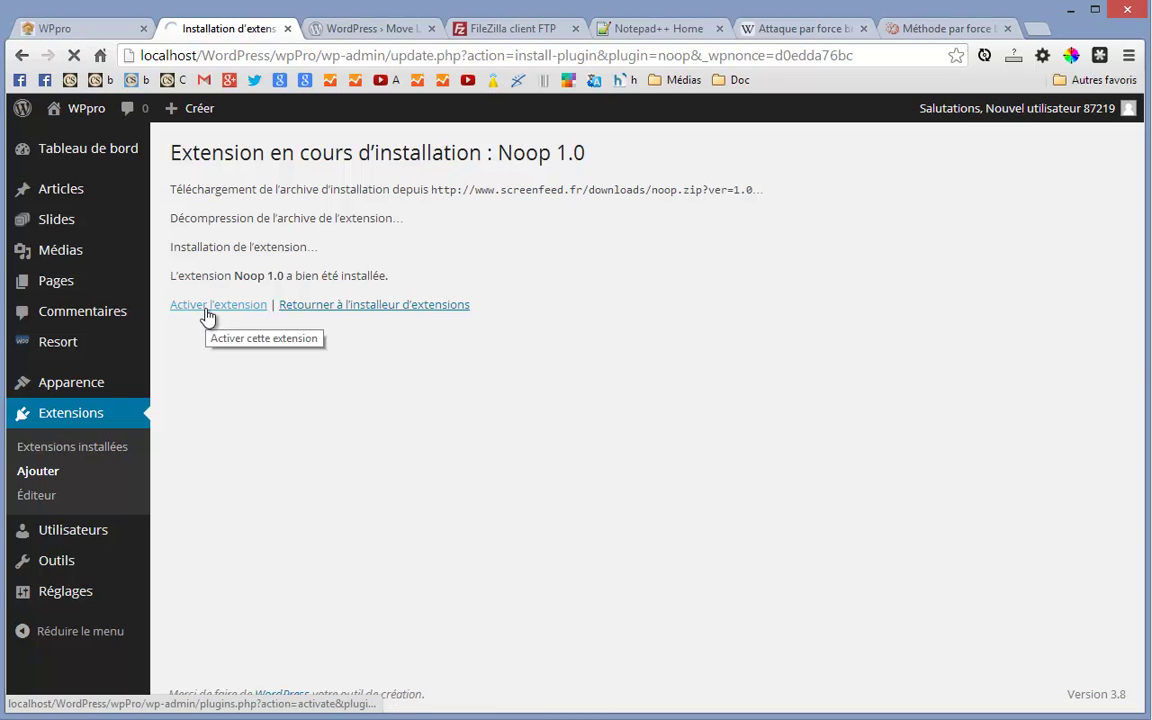
pyautogui.click(206, 309)
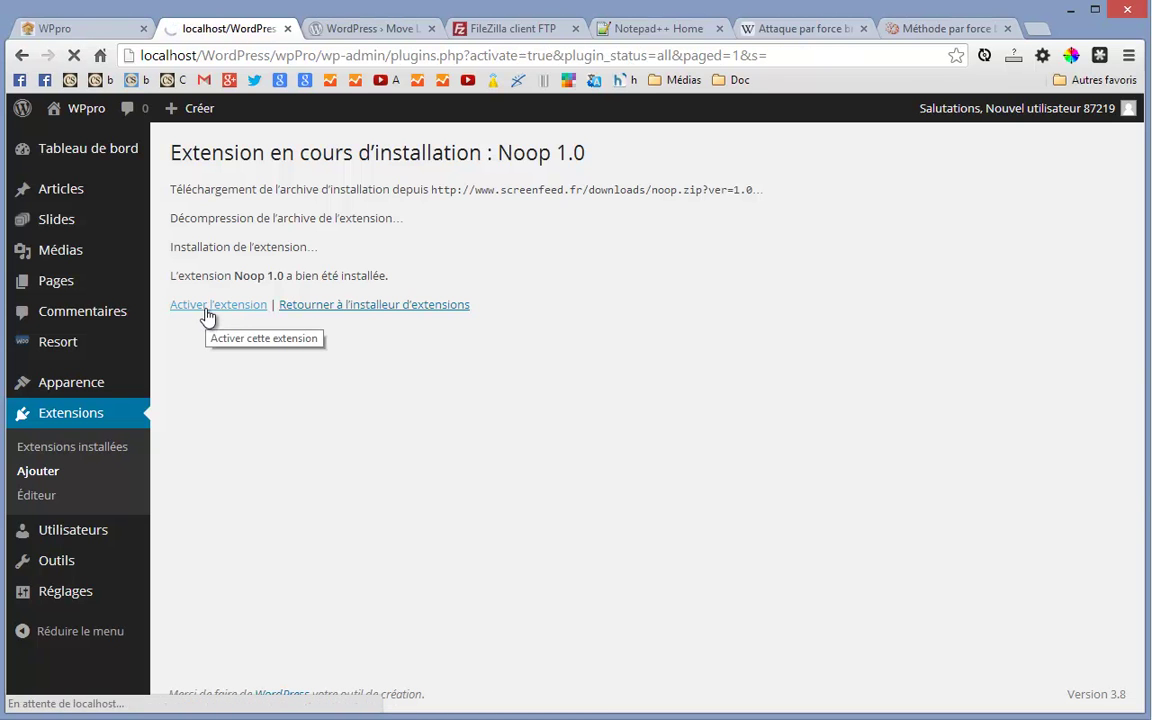
# Open the SF Move Login settings and examine the rewrite rules provided for the .htaccess file
pyautogui.scroll(-3, 220, 318)
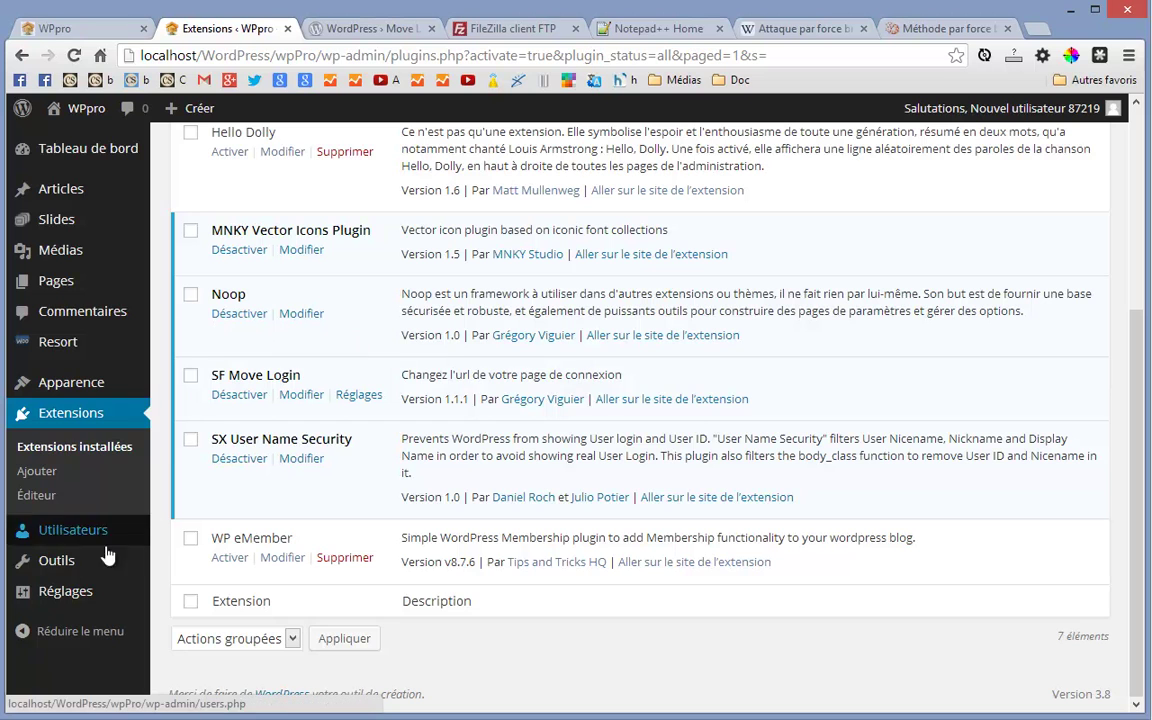
pyautogui.moveTo(66, 567)
pyautogui.moveTo(40, 591)
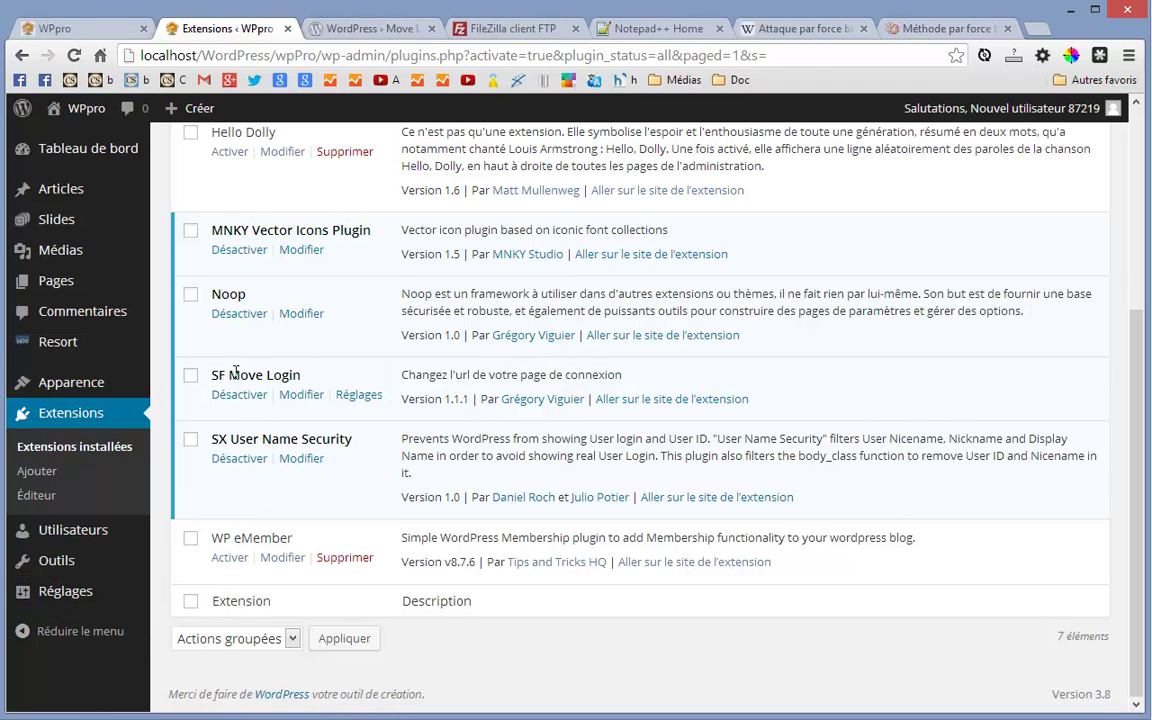
pyautogui.click(360, 396)
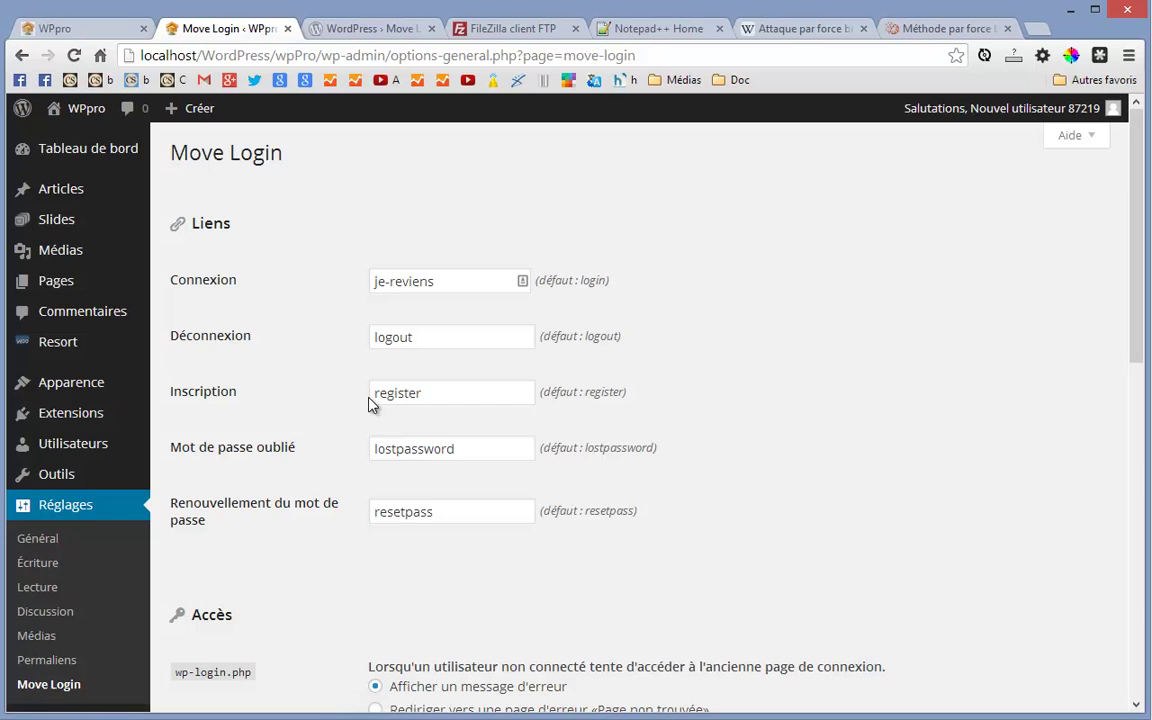
pyautogui.scroll(-8, 352, 430)
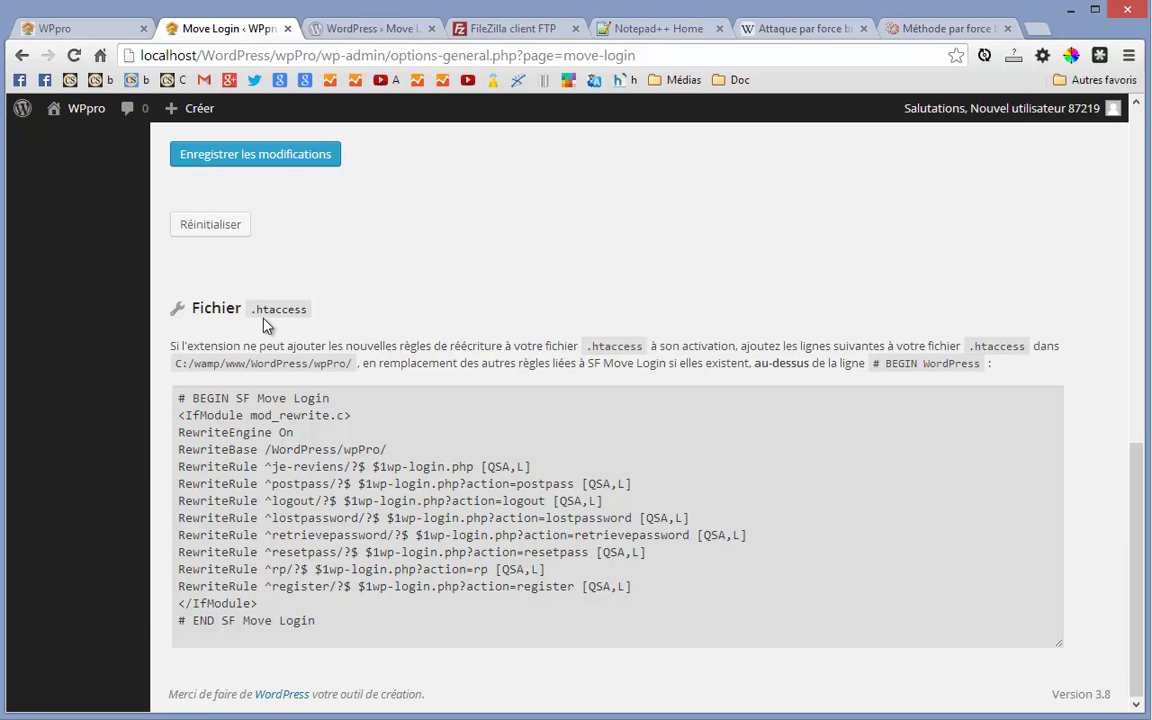
pyautogui.click(180, 390)
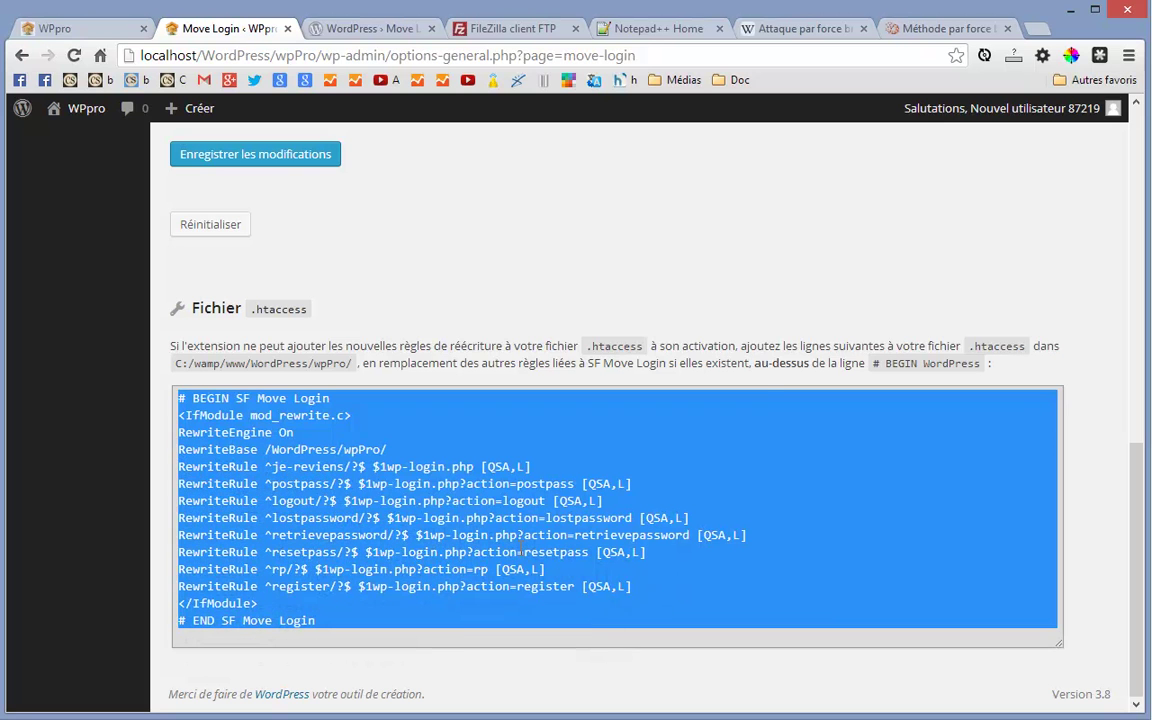
pyautogui.click(663, 263)
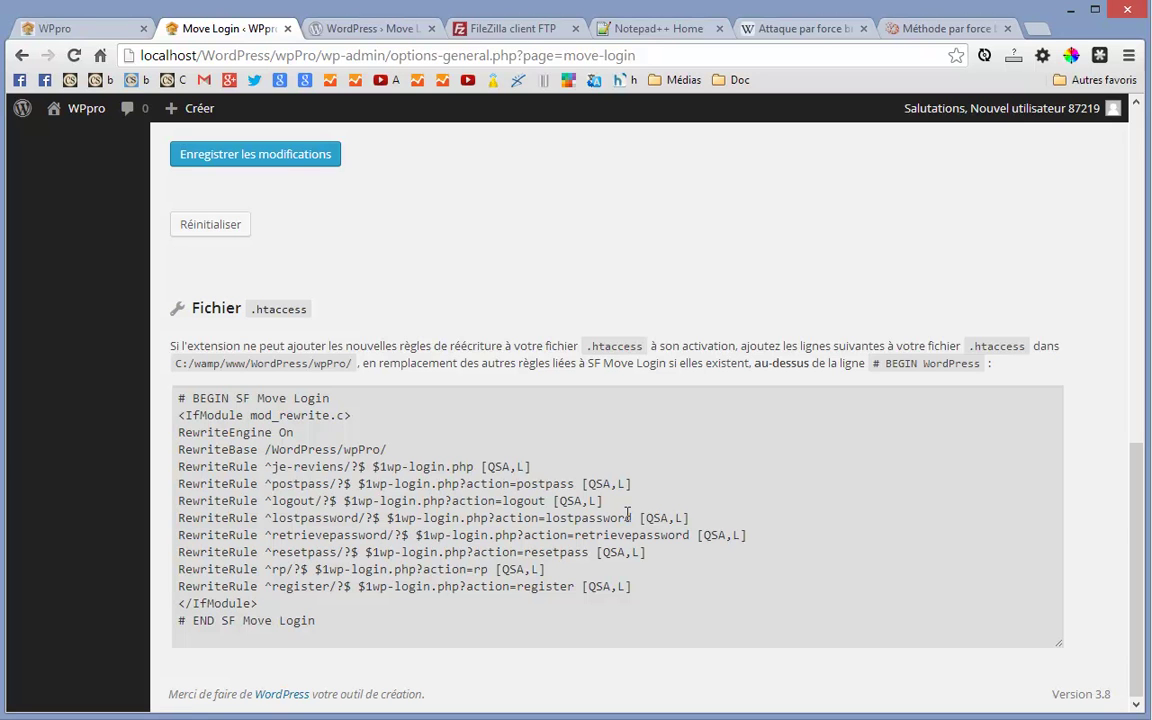
# View the FileZilla and Notepad++ websites and return to the Move Login settings page
pyautogui.click(505, 28)
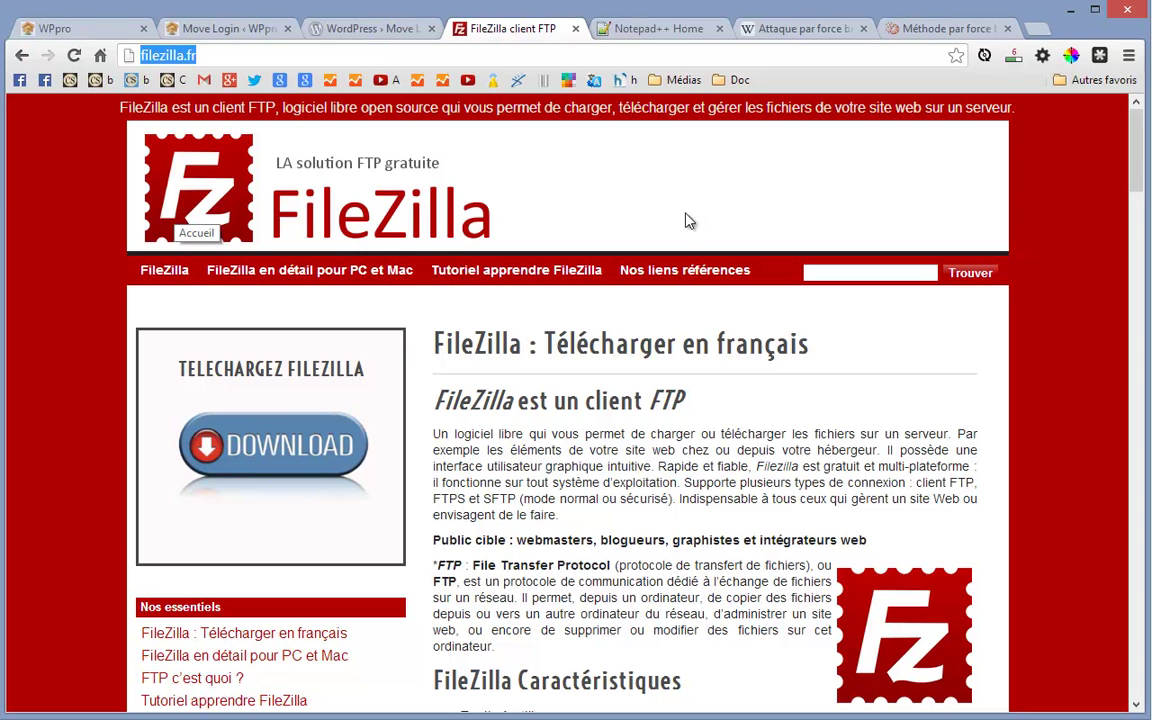
pyautogui.click(659, 34)
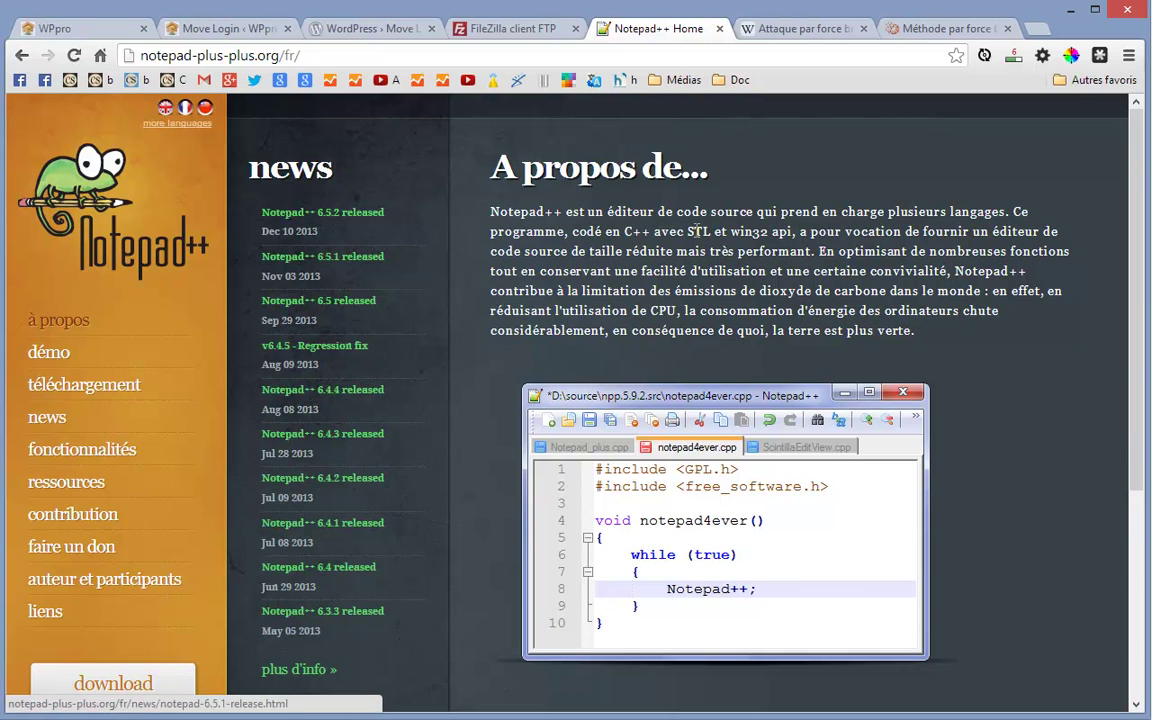
pyautogui.click(210, 35)
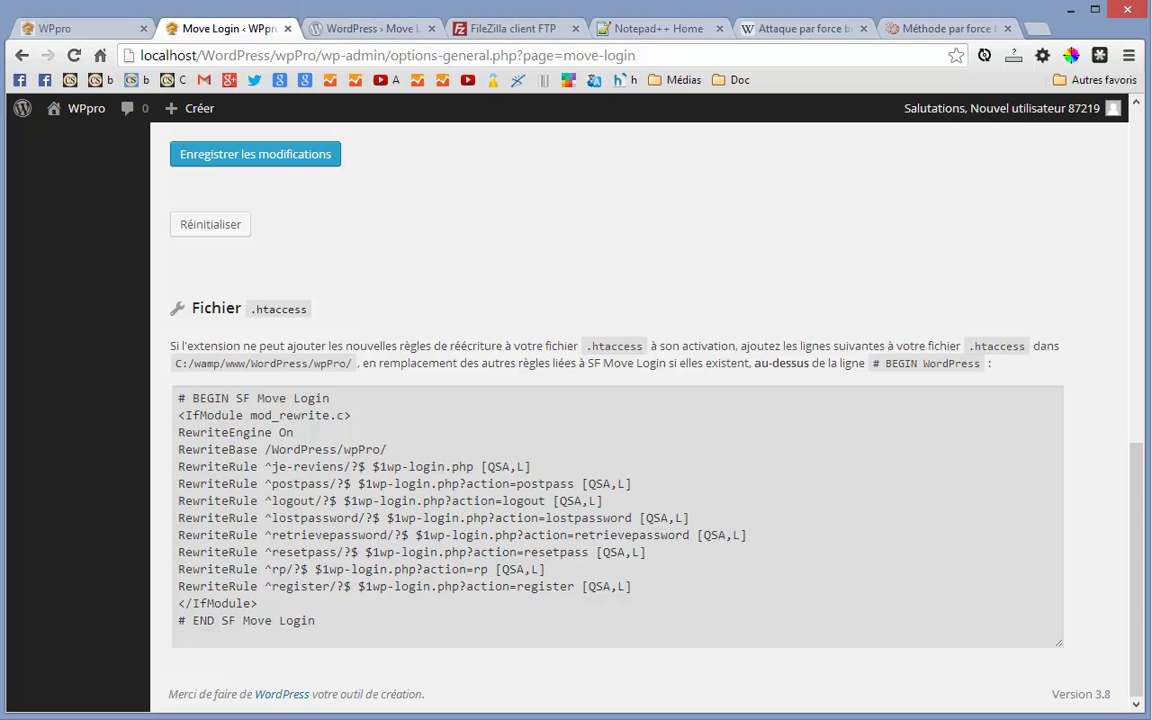
# Switch to the wpPro folder window, locate the .htaccess file at the site root, and minimize the window
pyautogui.hotkey('alt', 'Tab')
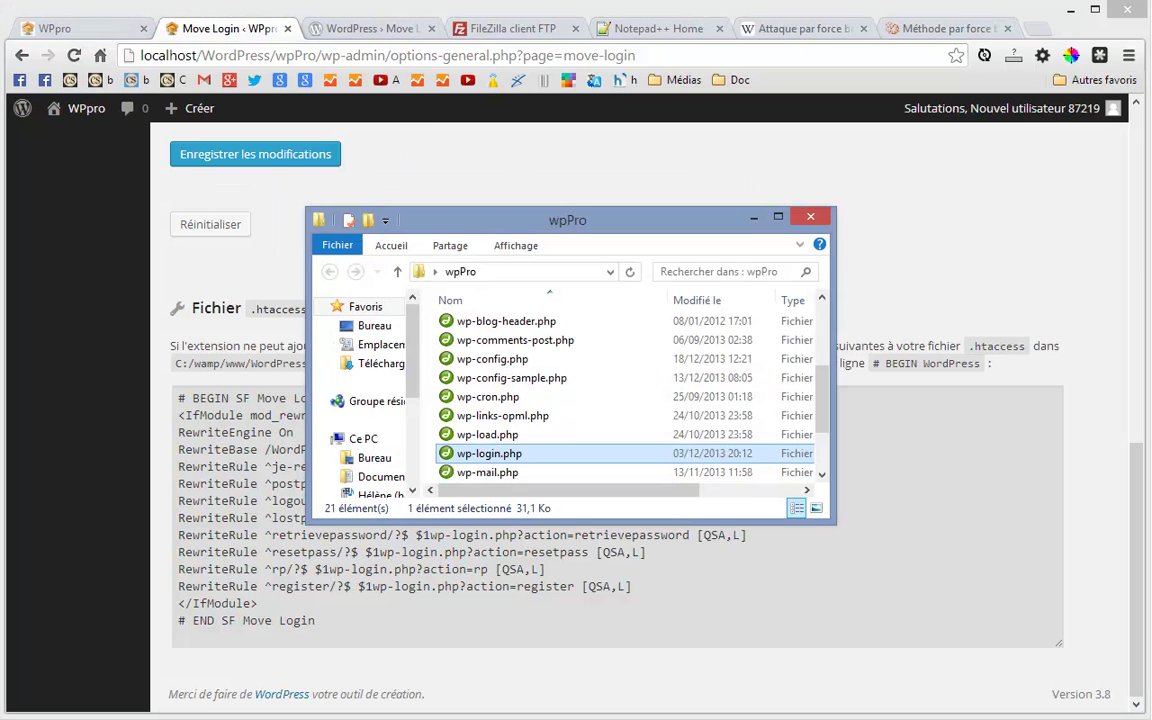
pyautogui.scroll(3, 491, 476)
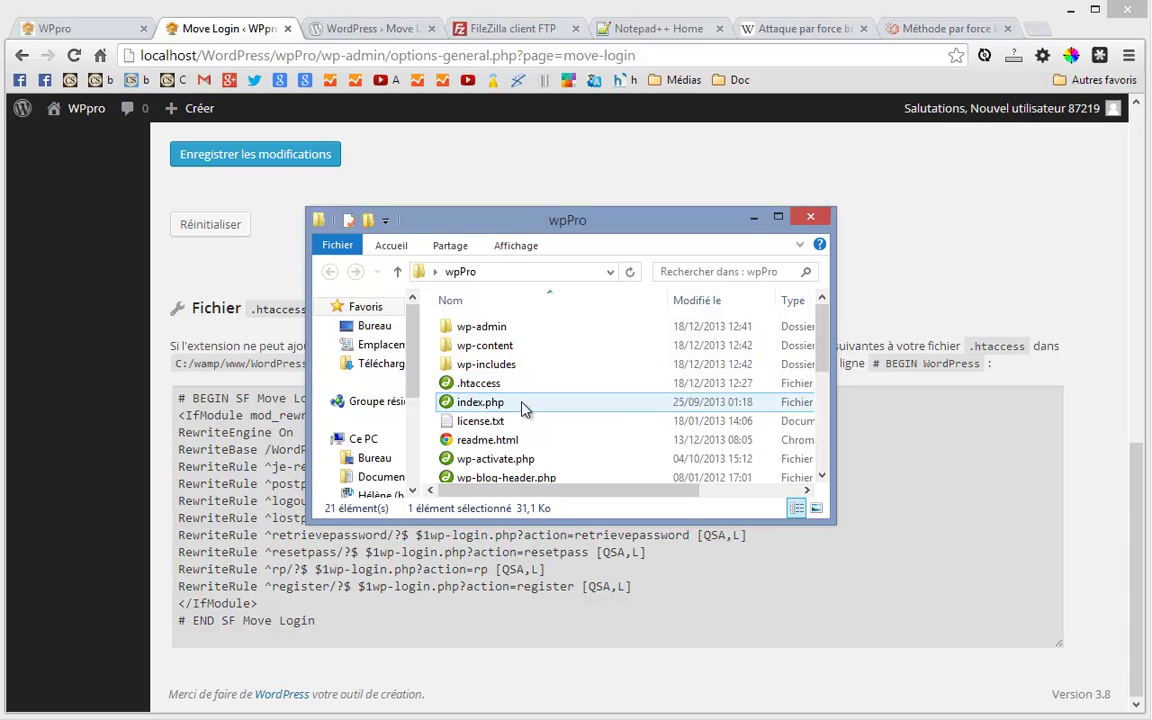
pyautogui.click(480, 386)
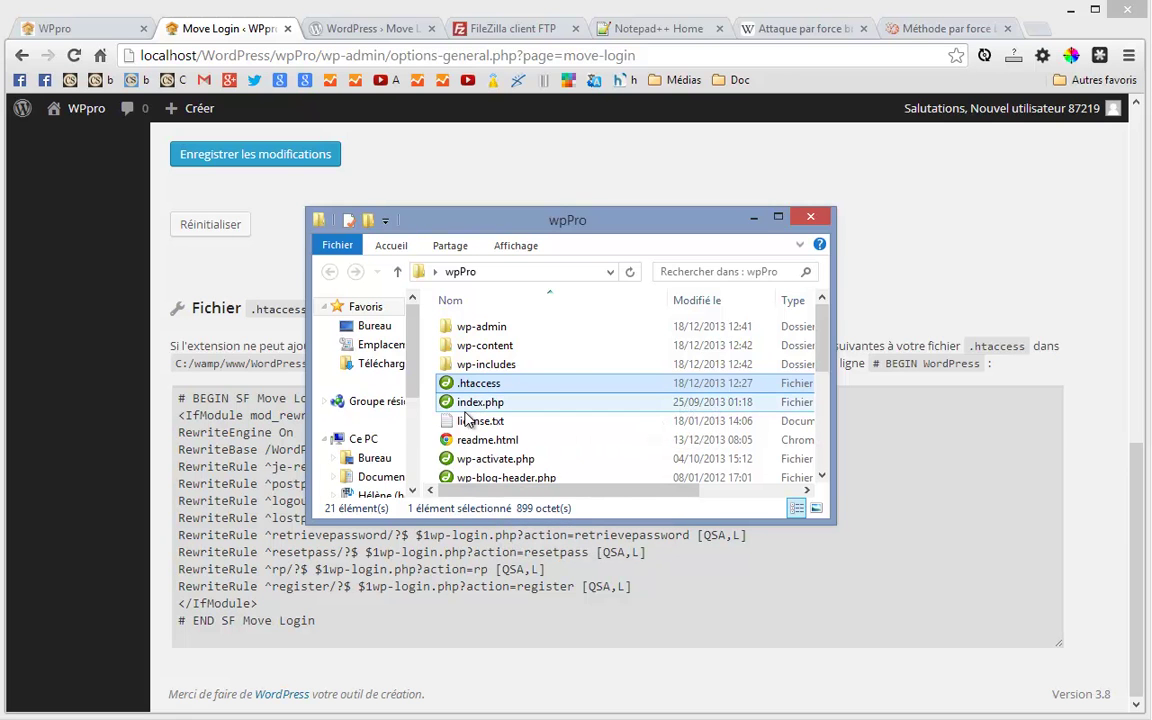
pyautogui.click(755, 220)
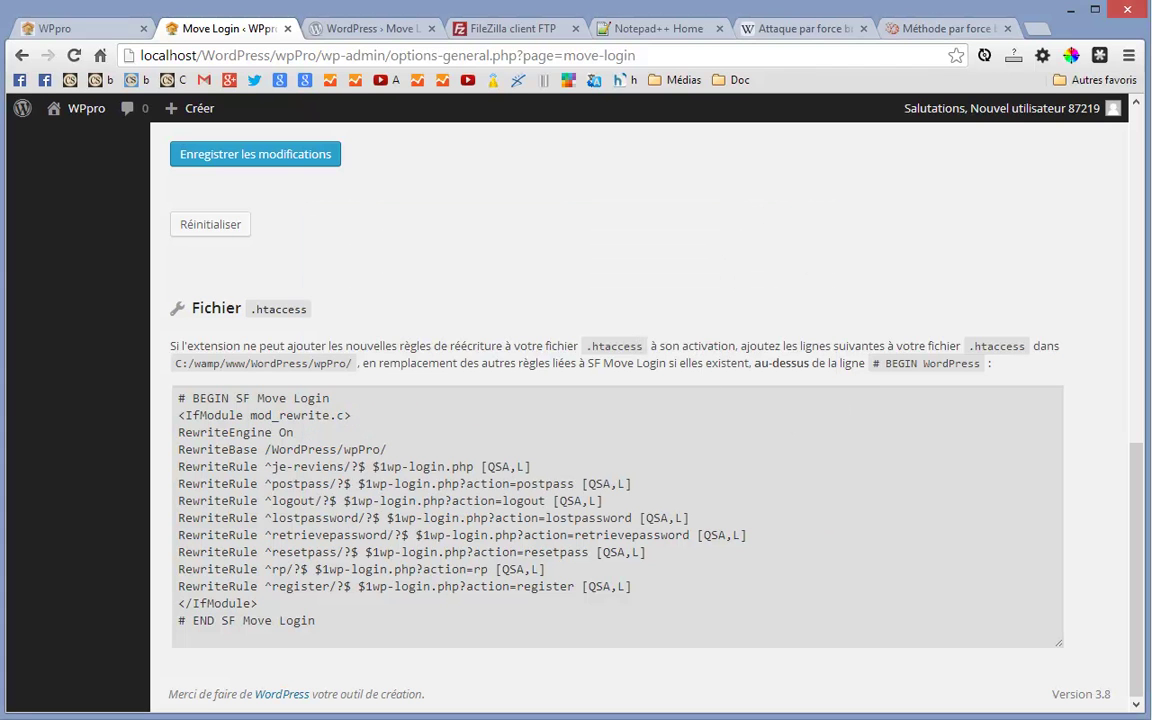
# Switch to Notepad++ and examine the SF Move Login block above the WordPress block in .htaccess
pyautogui.hotkey('alt', 'Tab')
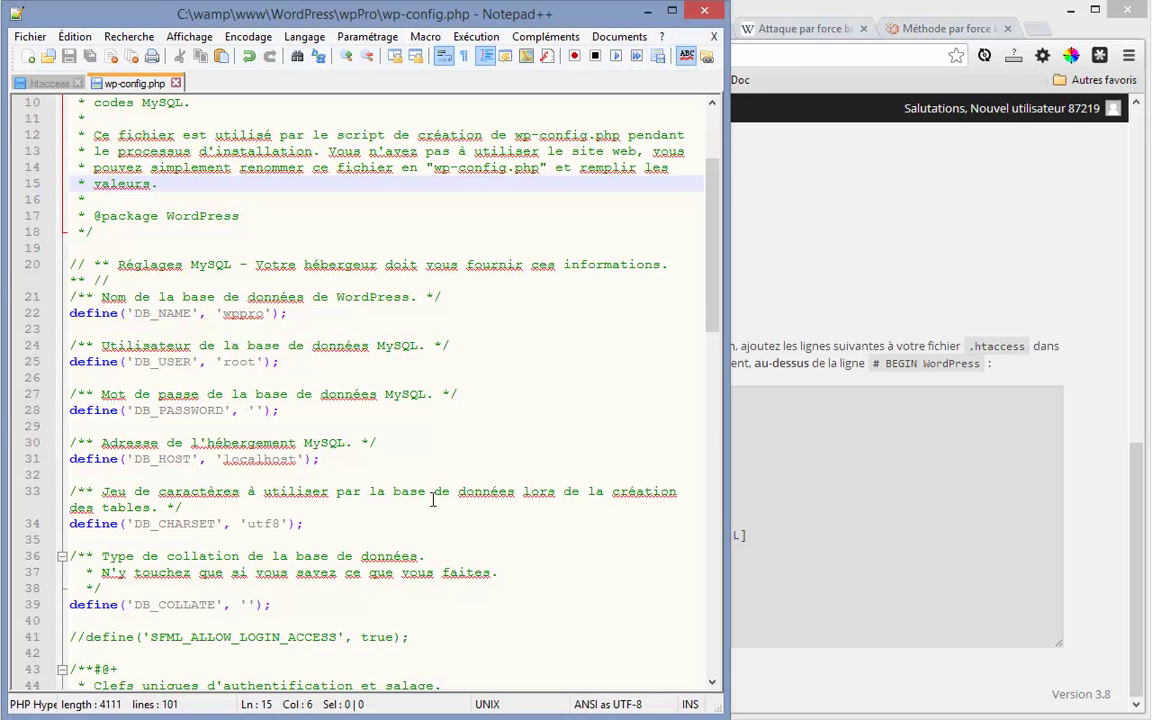
pyautogui.click(46, 84)
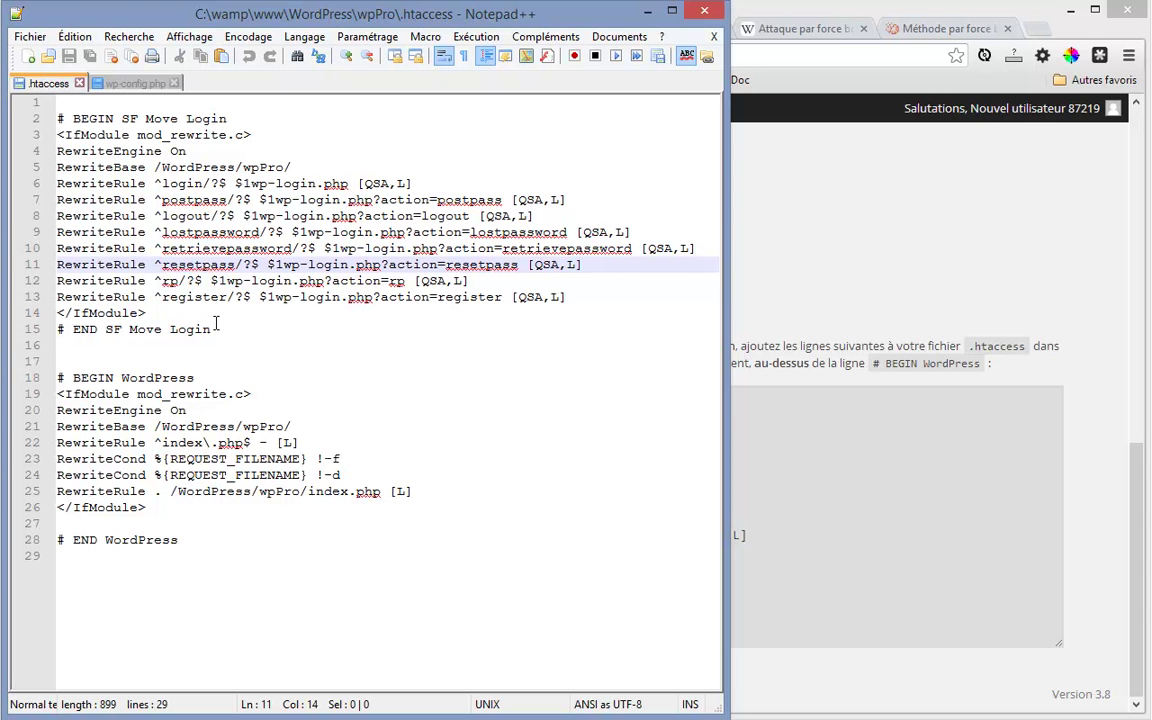
pyautogui.moveTo(231, 336); pyautogui.dragTo(14, 118)
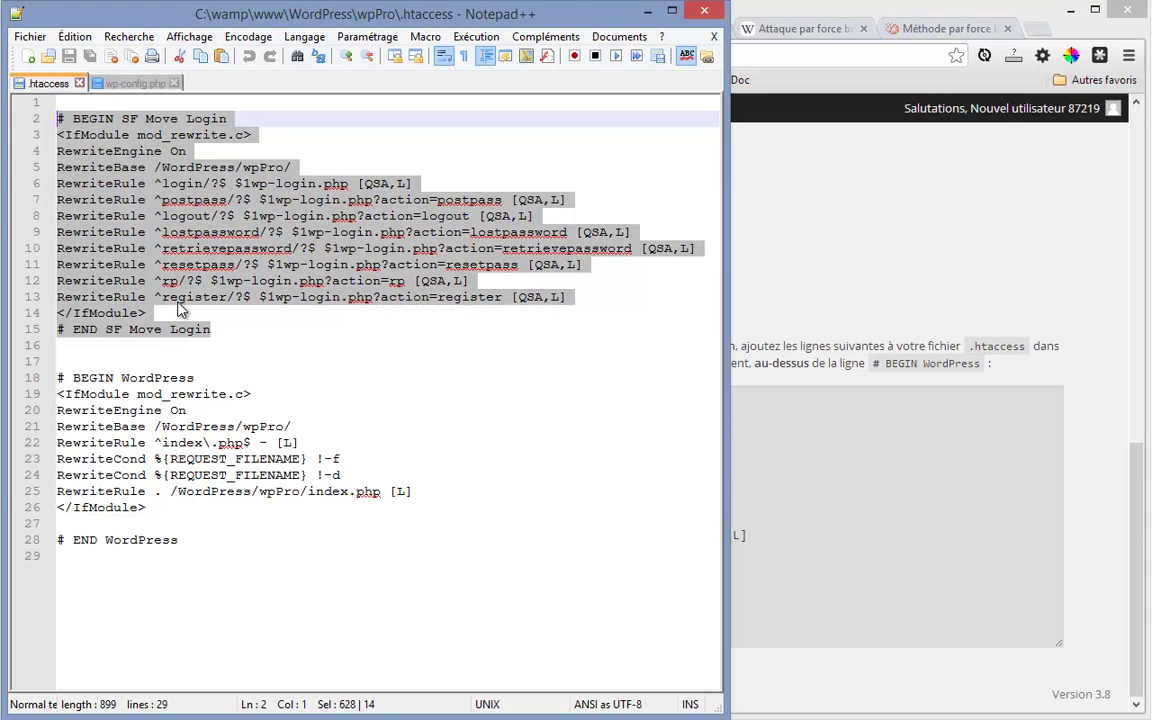
pyautogui.click(158, 393)
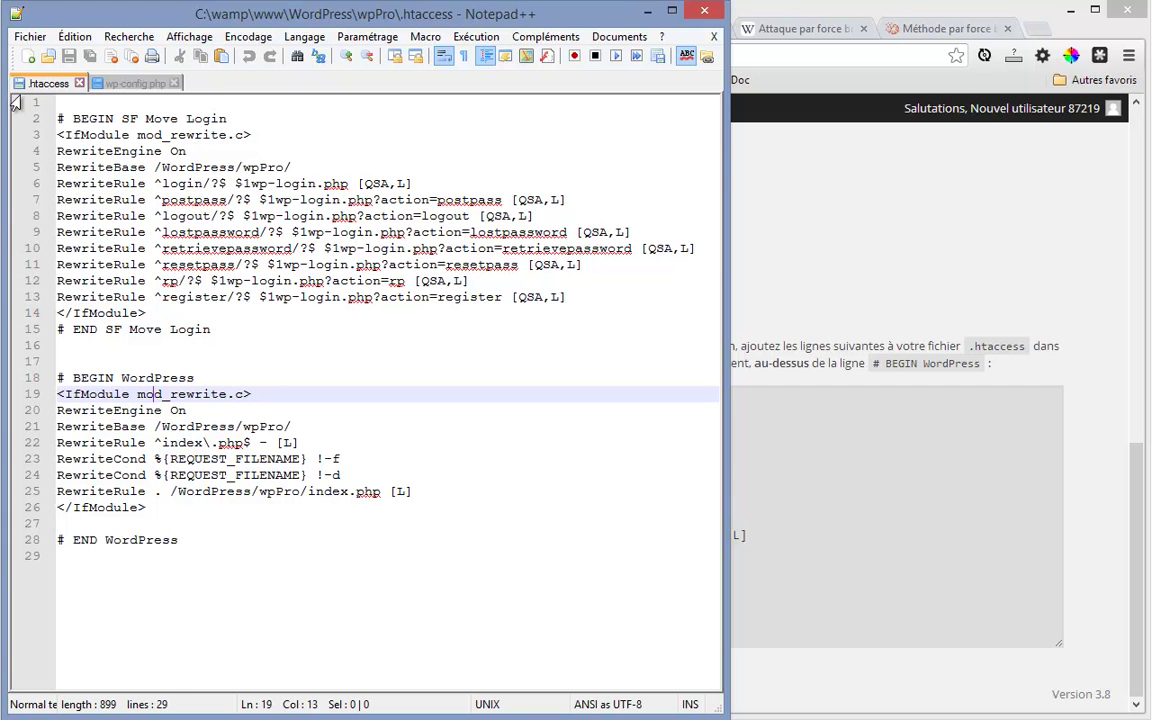
# Look through wp-config.php to the SFML_ALLOW_LOGIN_ACCESS line, and switch to Sublime Text to view the same file
pyautogui.click(112, 86)
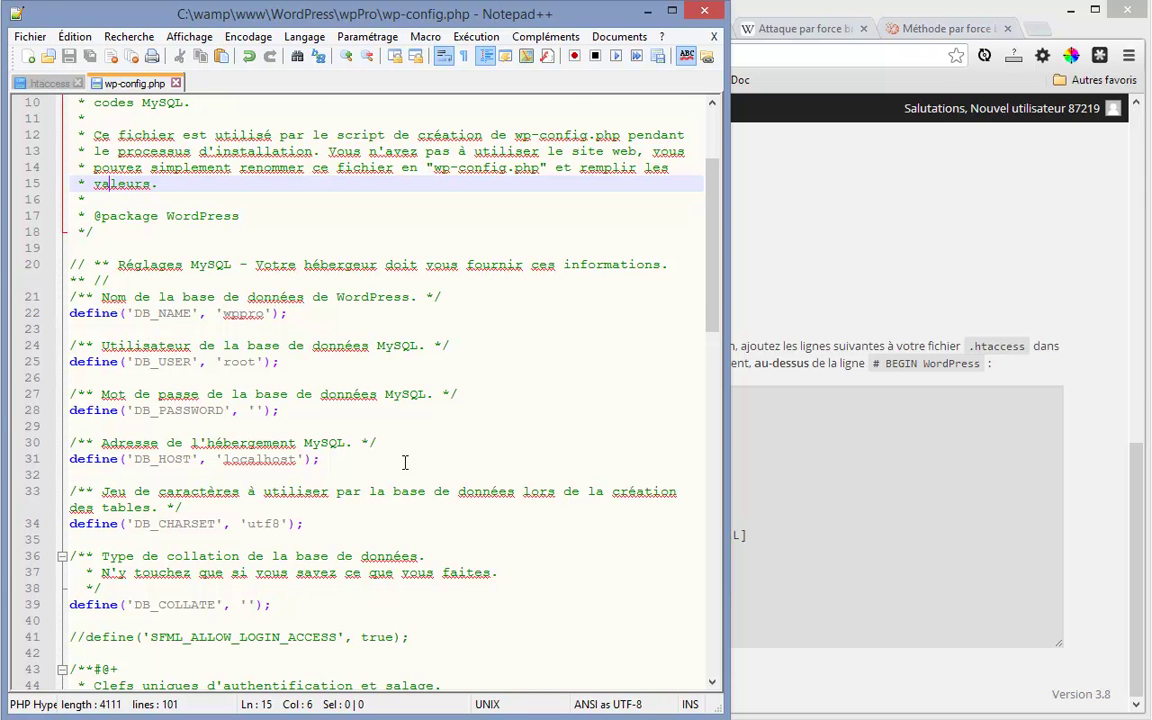
pyautogui.scroll(-2, 405, 462)
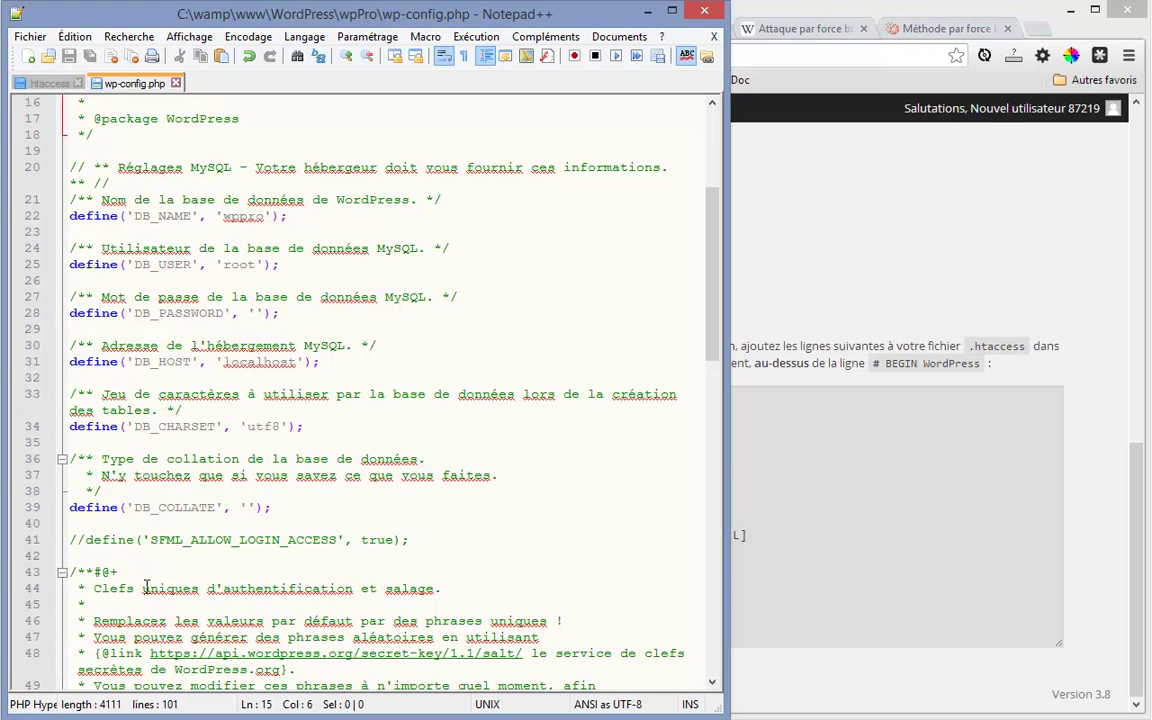
pyautogui.hotkey('alt', 'Tab')
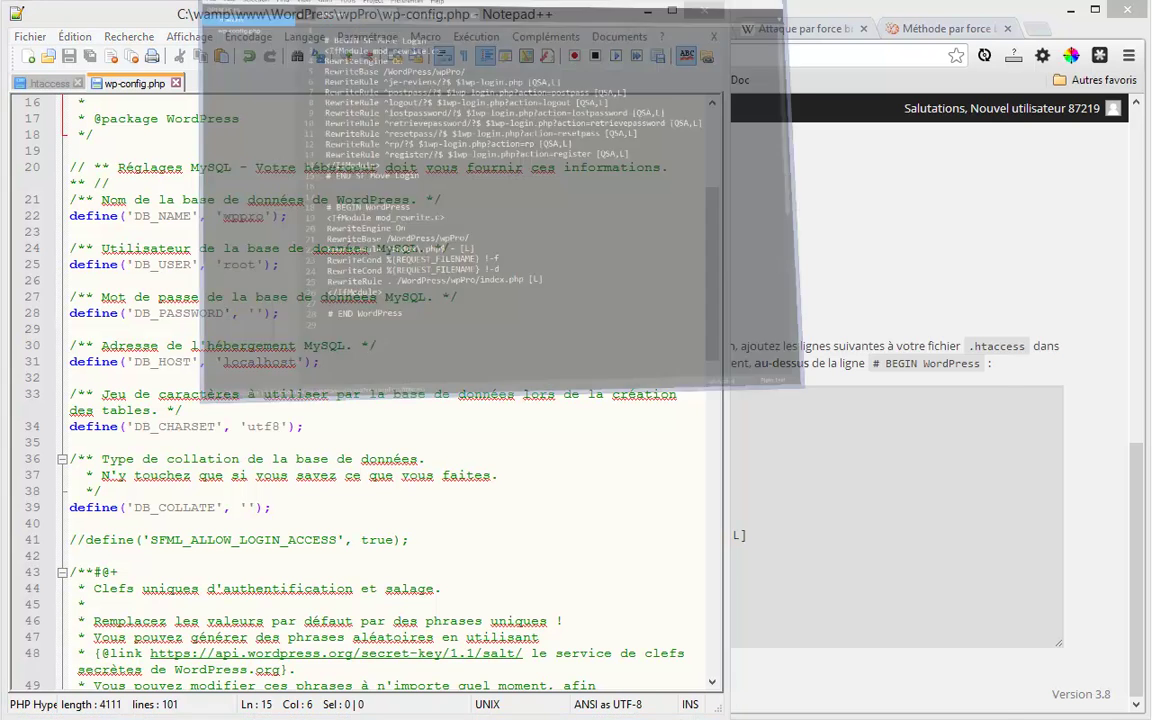
pyautogui.click(327, 55)
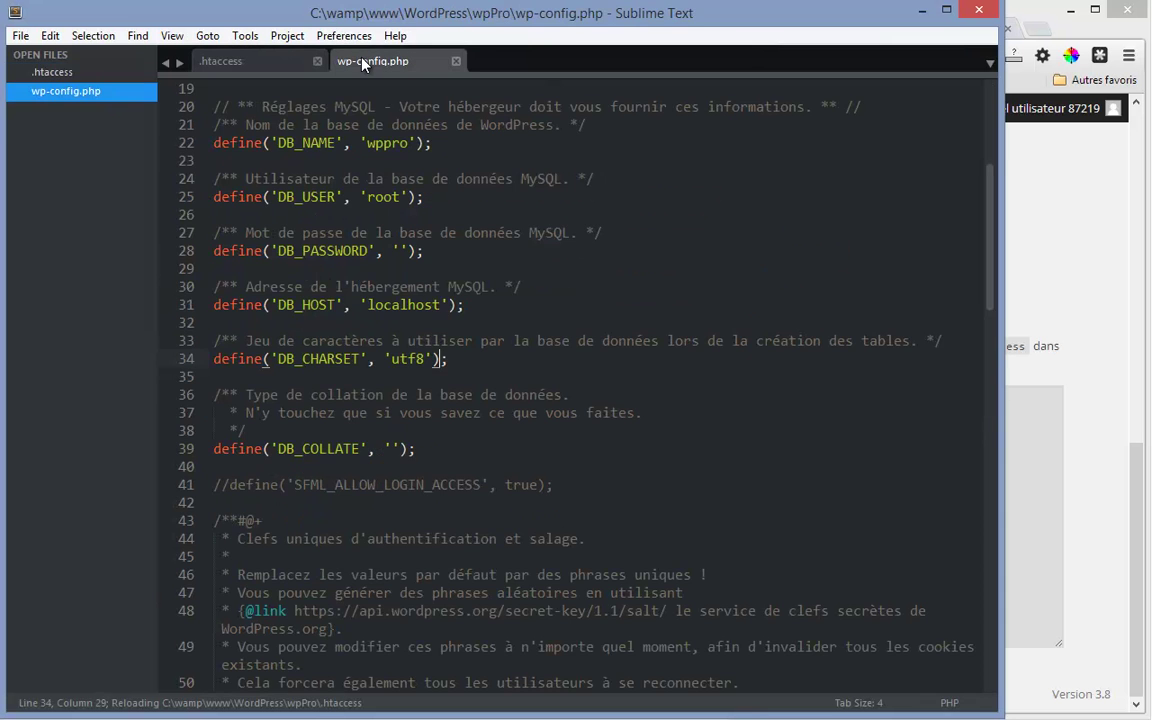
# Uncomment the SFML_ALLOW_LOGIN_ACCESS define line in wp-config.php, restore its // comment marks and save the file
pyautogui.click(229, 484)
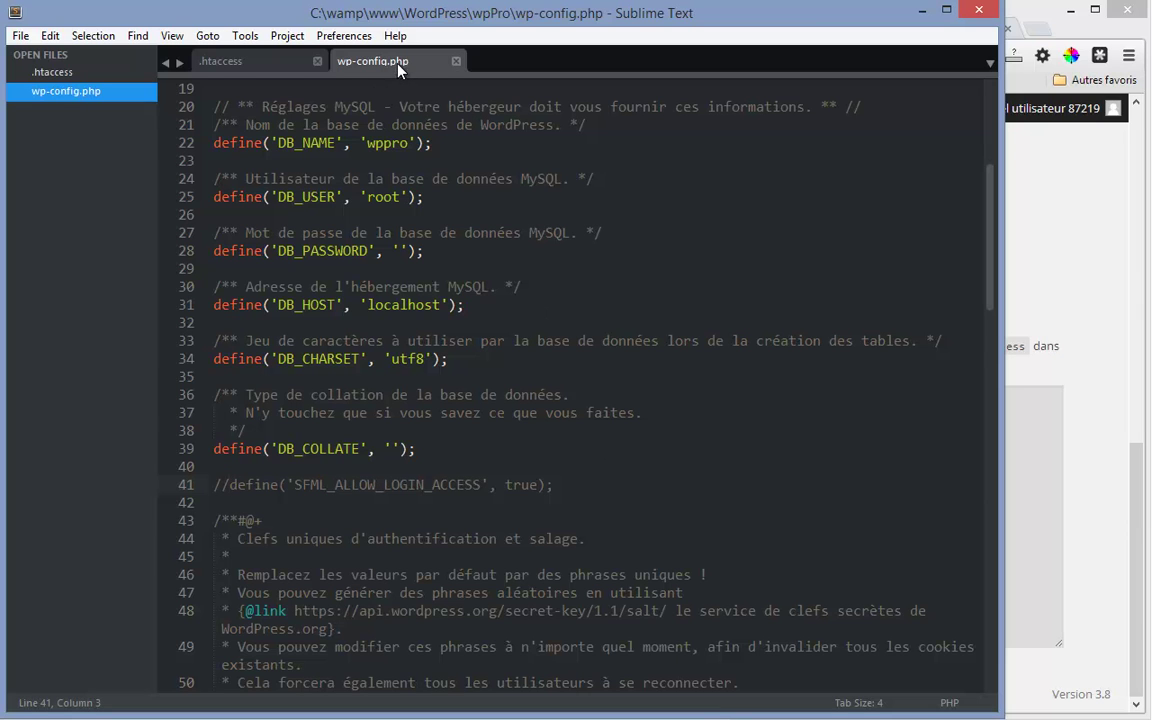
pyautogui.press('BackSpace')
pyautogui.press('BackSpace')
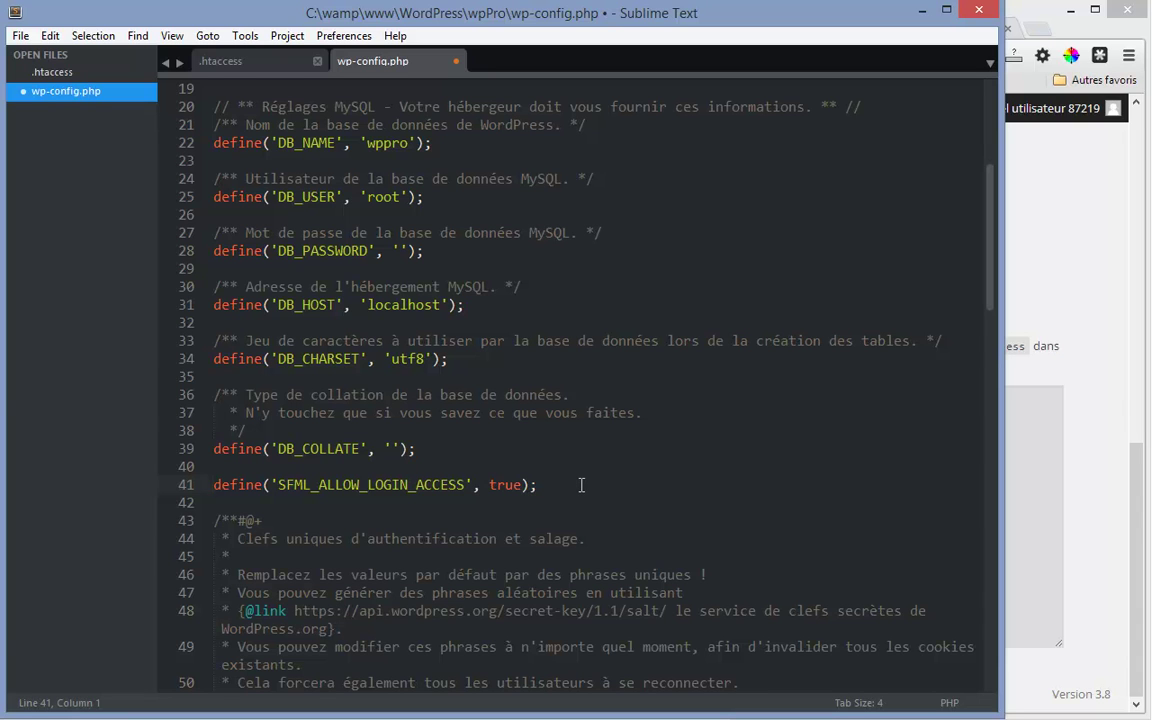
pyautogui.write('//')
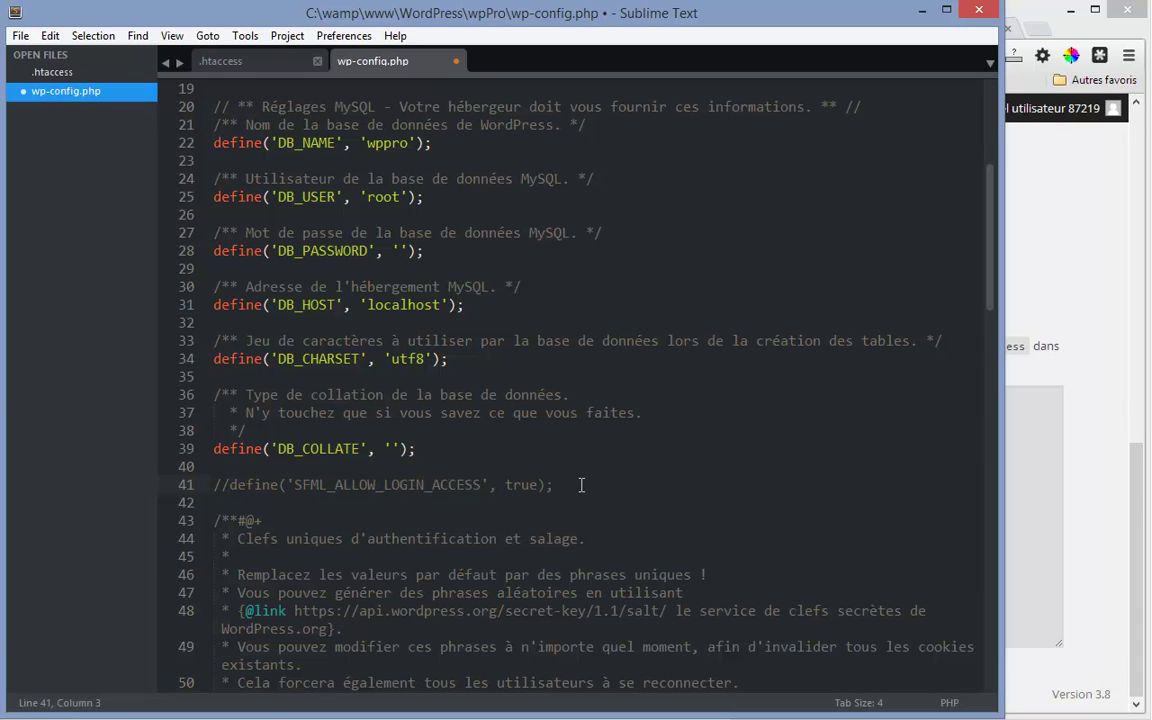
pyautogui.hotkey('ctrl', 's')
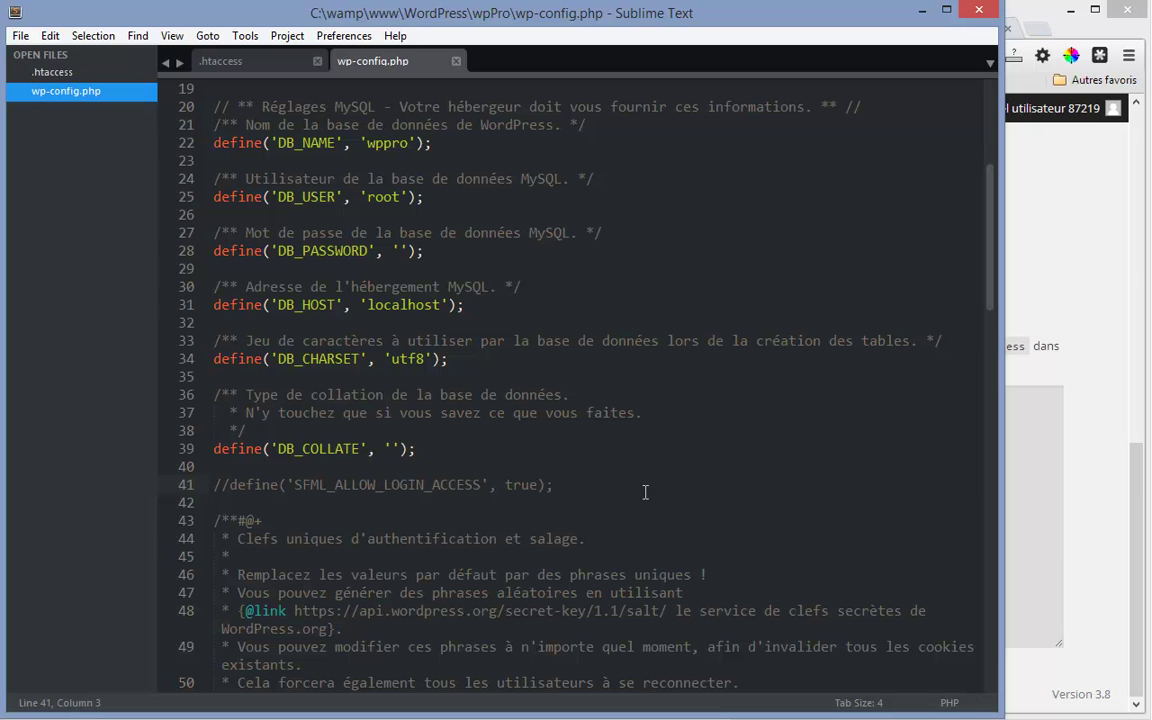
# Switch back to Notepad++, reload the files modified by another program and minimize the window
pyautogui.hotkey('alt', 'Tab')
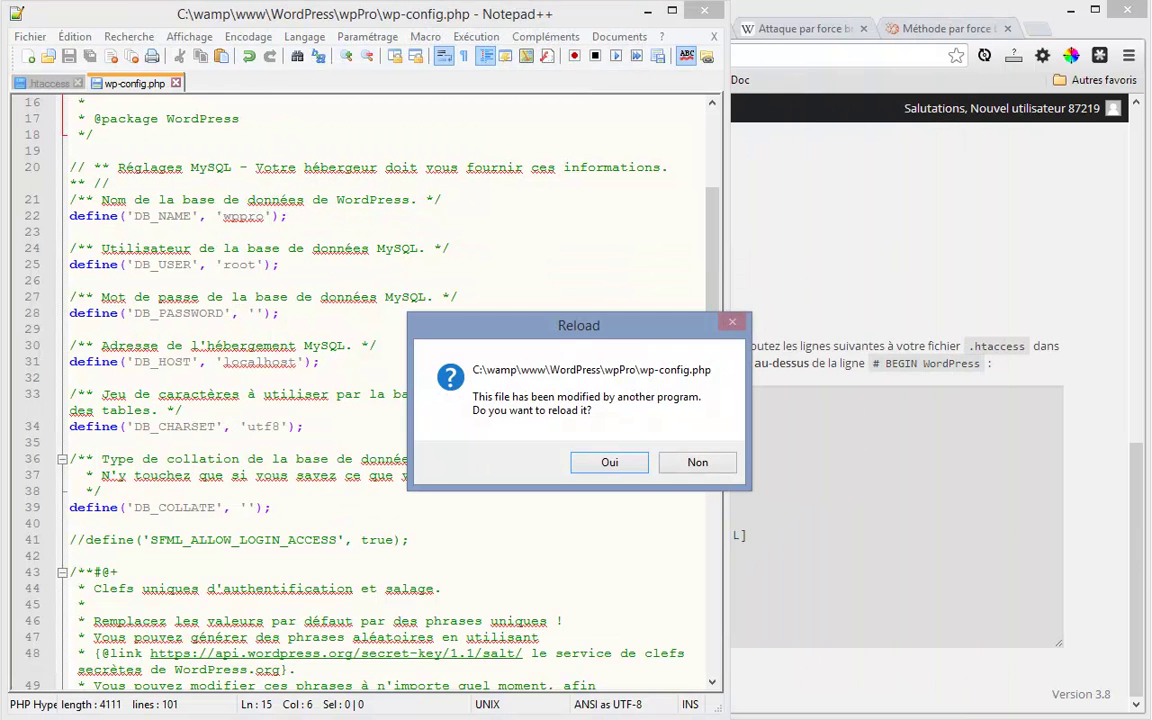
pyautogui.click(604, 463)
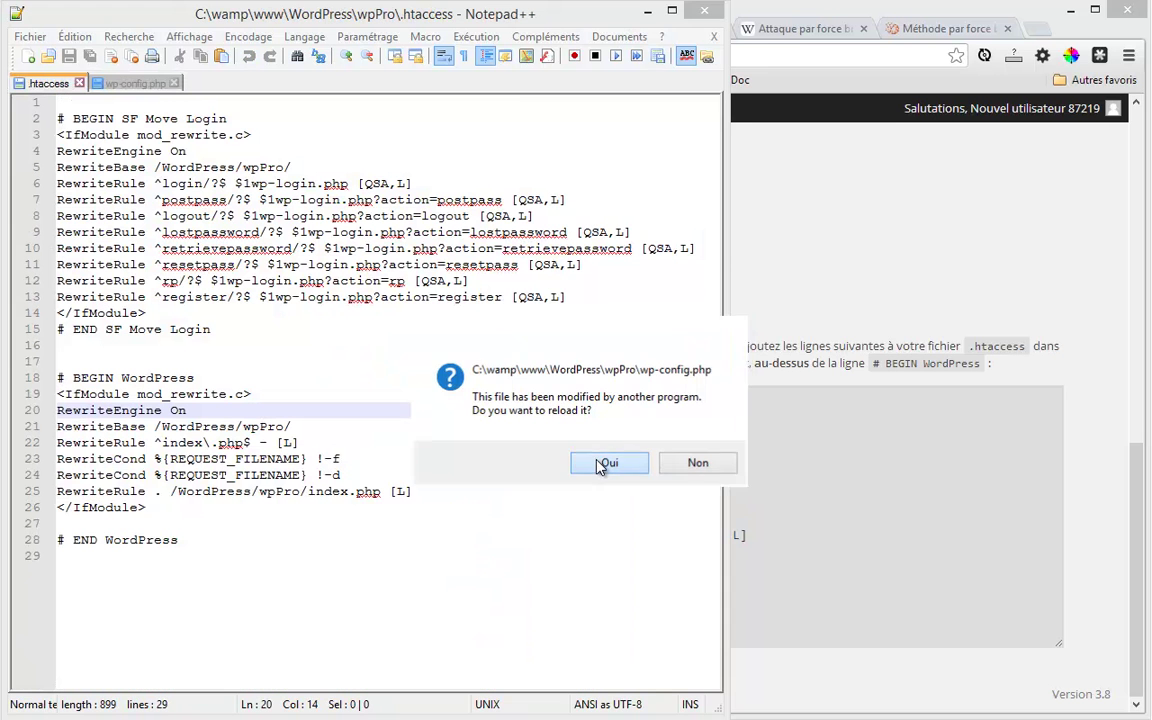
pyautogui.click(603, 462)
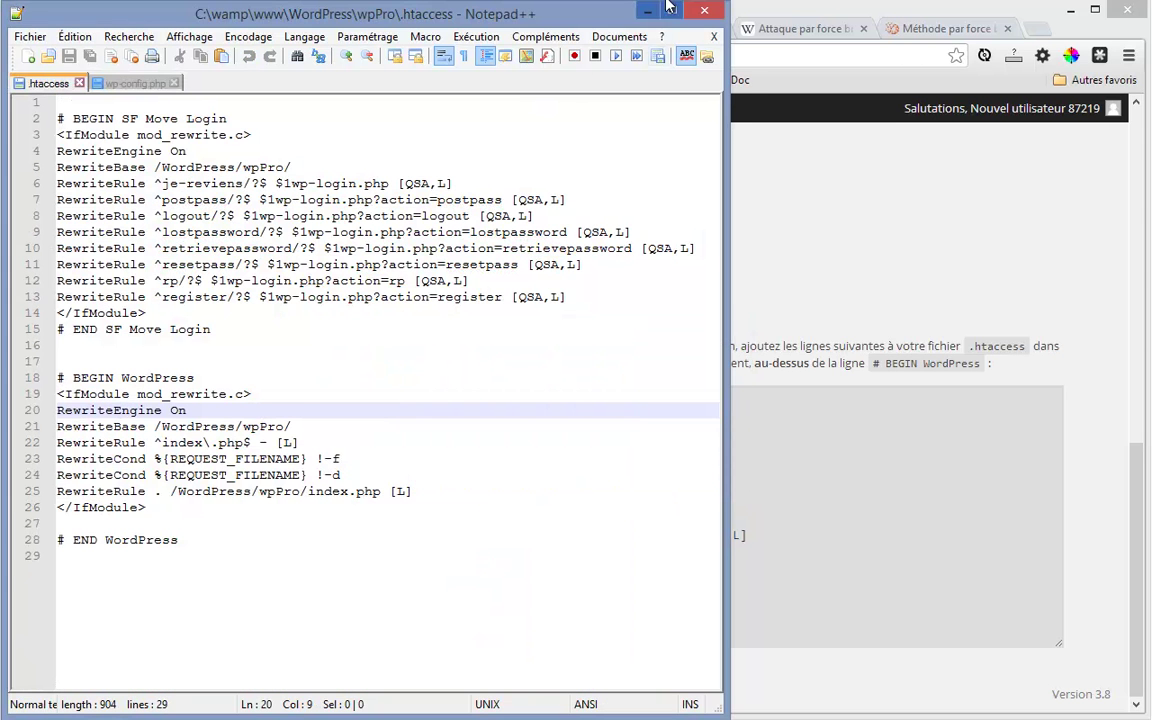
pyautogui.click(646, 12)
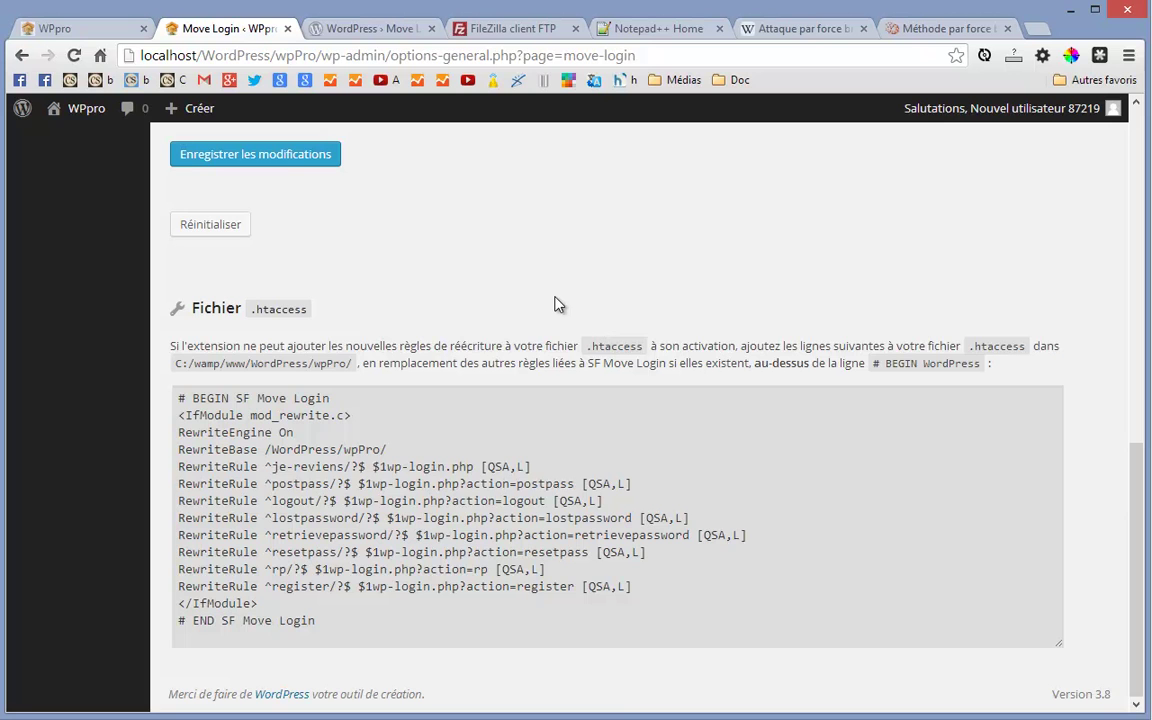
# Set the Connexion link to login in the Move Login settings and save the changes
pyautogui.scroll(15, 600, 360)
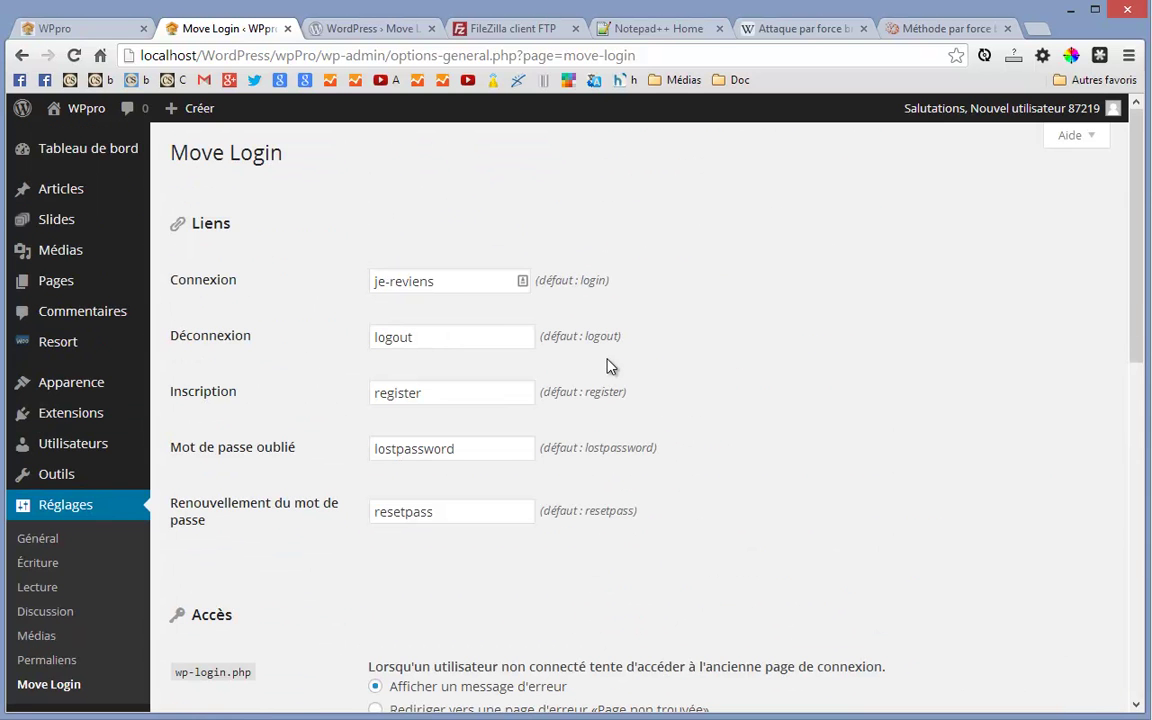
pyautogui.moveTo(432, 281); pyautogui.dragTo(322, 295)
pyautogui.press('BackSpace')
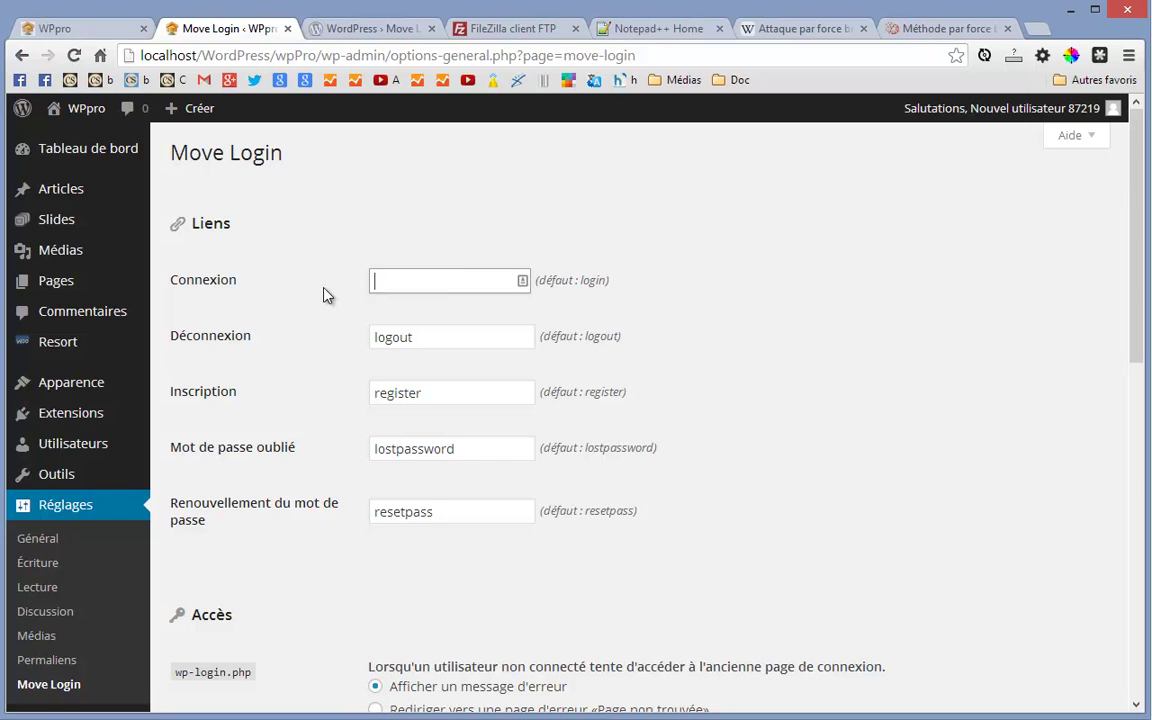
pyautogui.write('login')
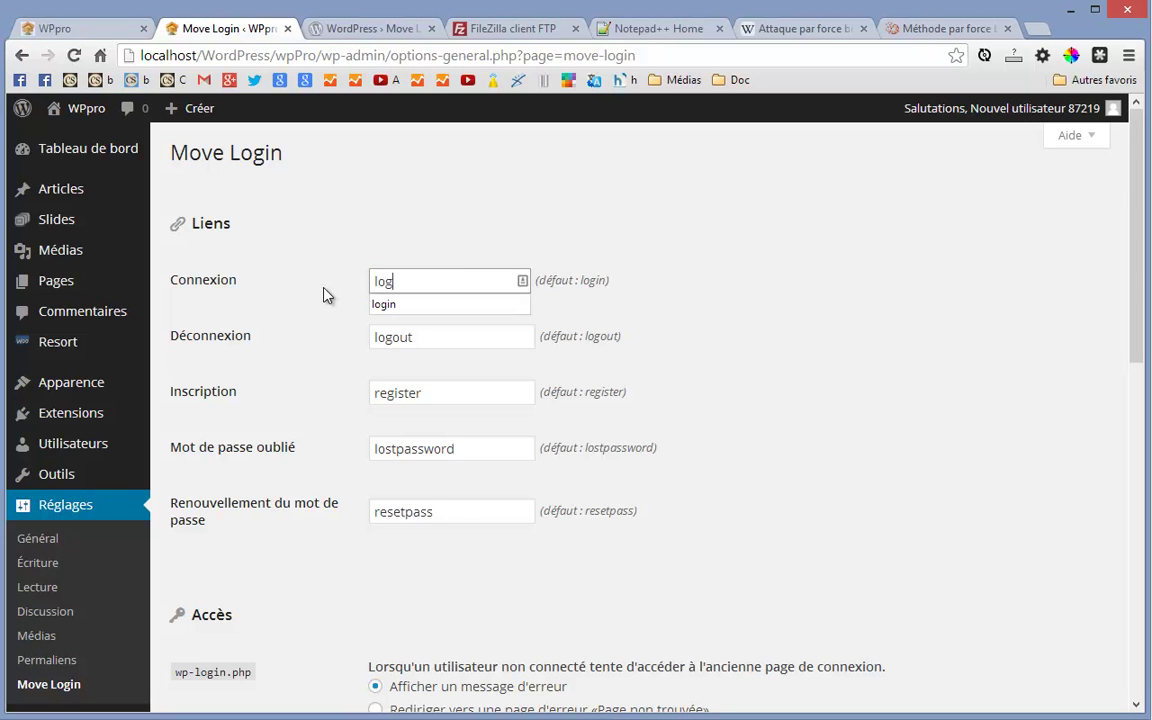
pyautogui.click(735, 300)
pyautogui.scroll(-2, 311, 539)
pyautogui.scroll(-4, 311, 539)
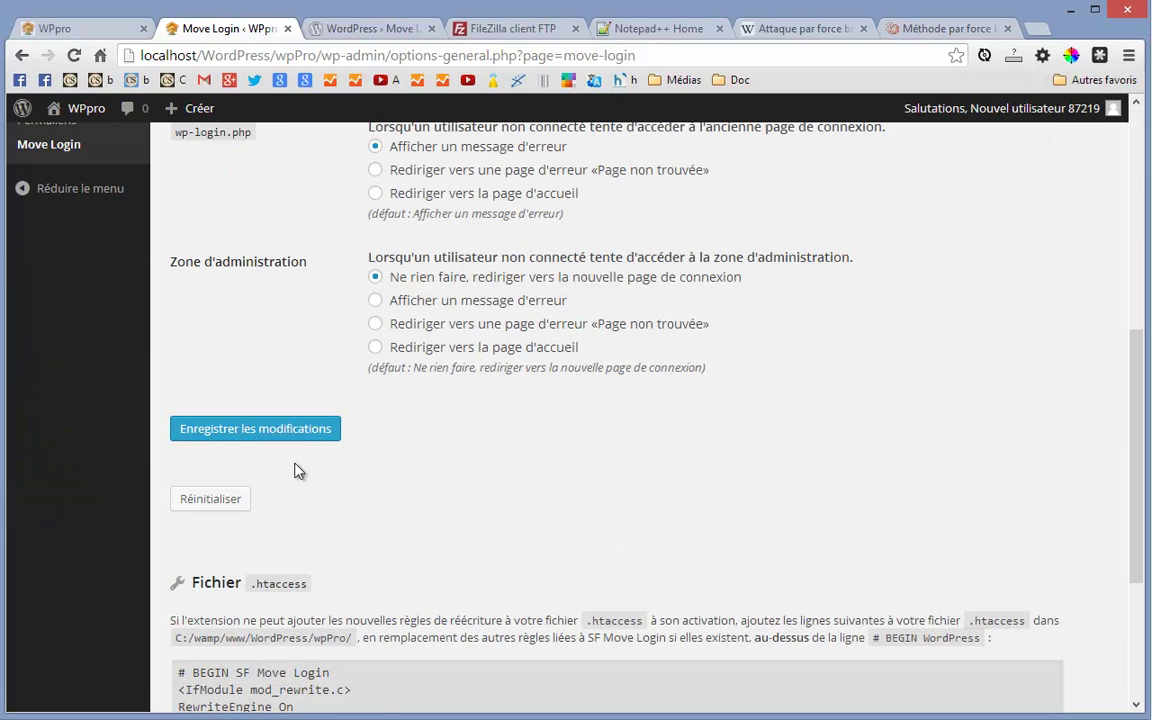
pyautogui.click(297, 430)
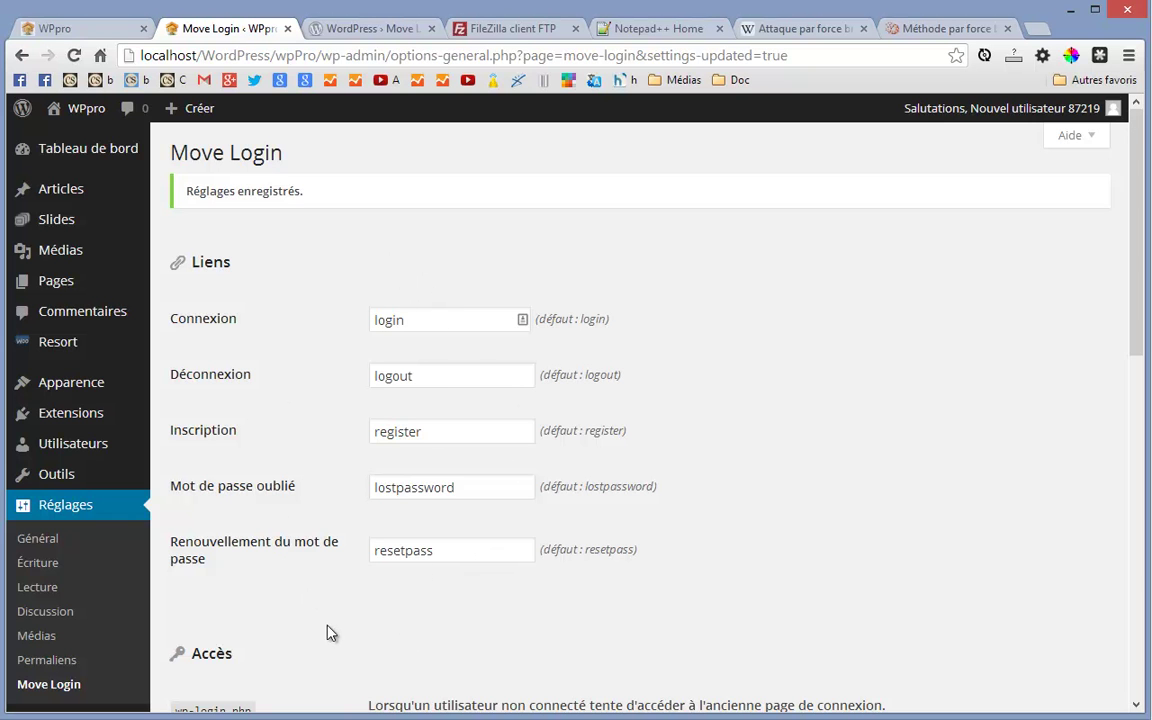
# Review the Accès options for wp-login.php and the administration area, saving the settings as they are
pyautogui.scroll(-5, 333, 634)
pyautogui.click(258, 560)
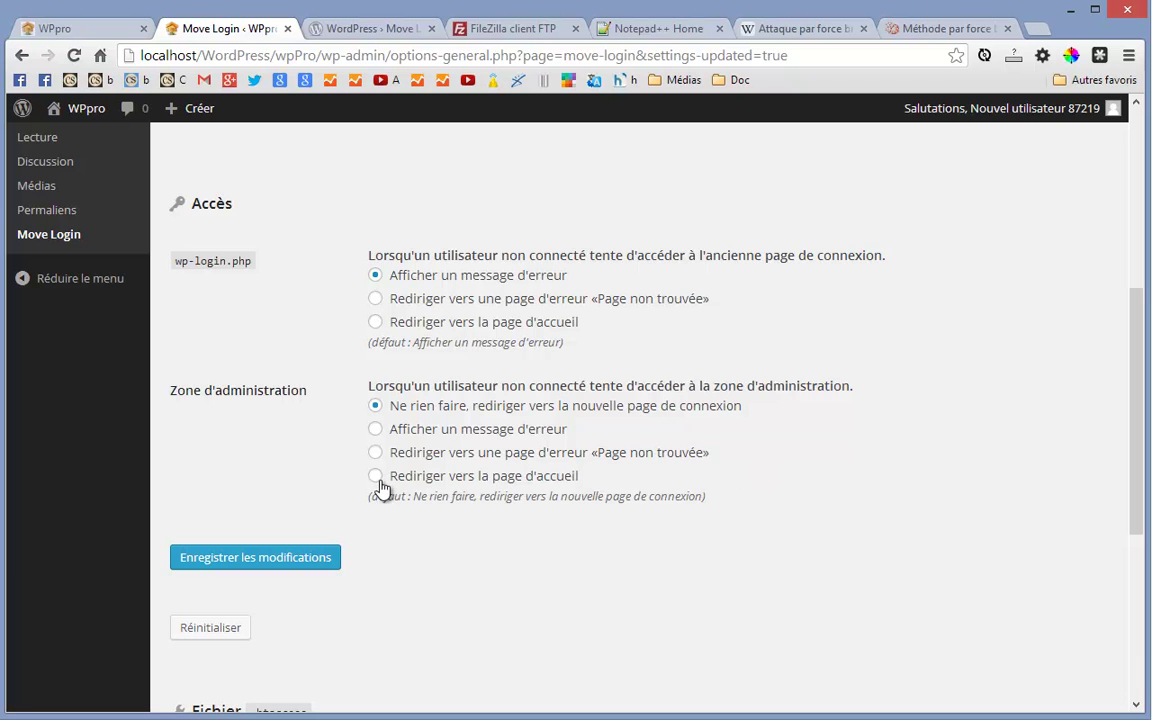
pyautogui.scroll(3, 252, 458)
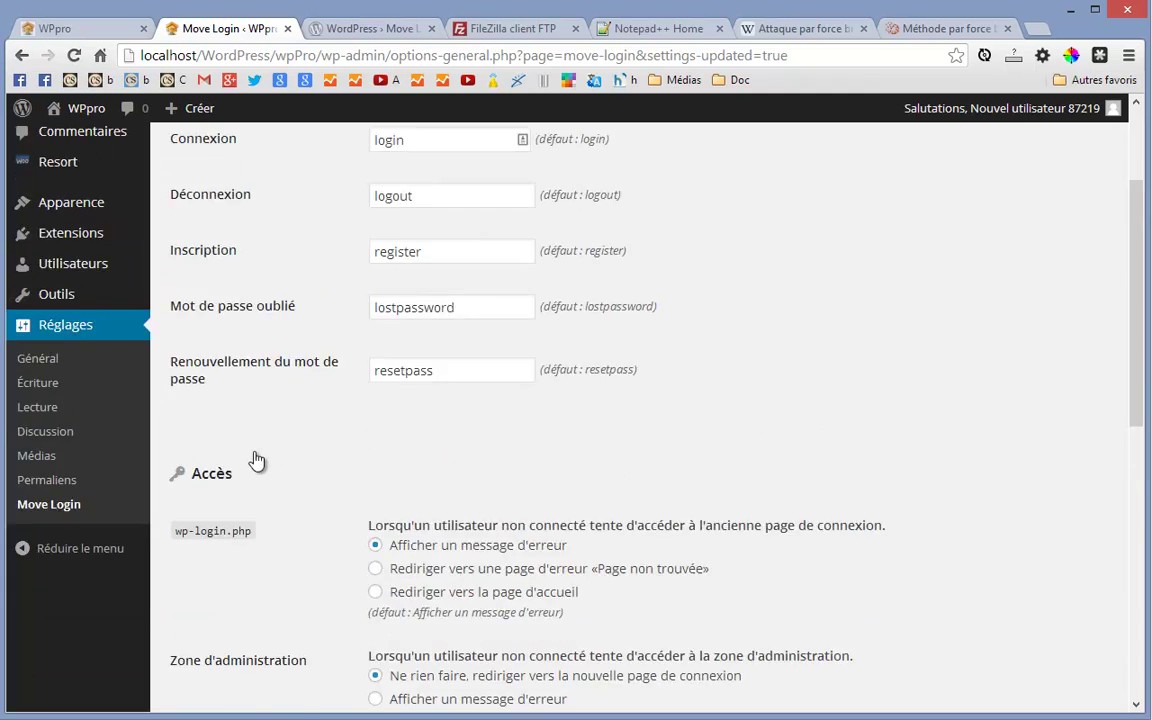
pyautogui.scroll(-3, 255, 460)
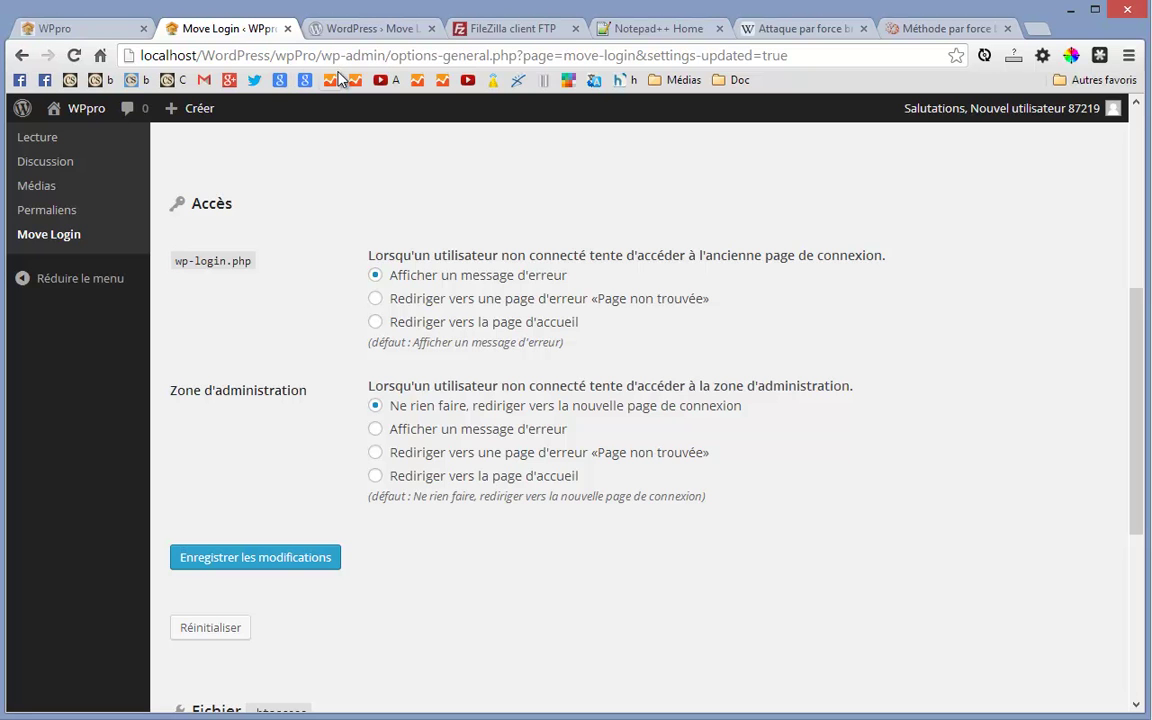
# Refresh the WPpro site, log out to test the login URL, and return to the site's home page
pyautogui.click(82, 27)
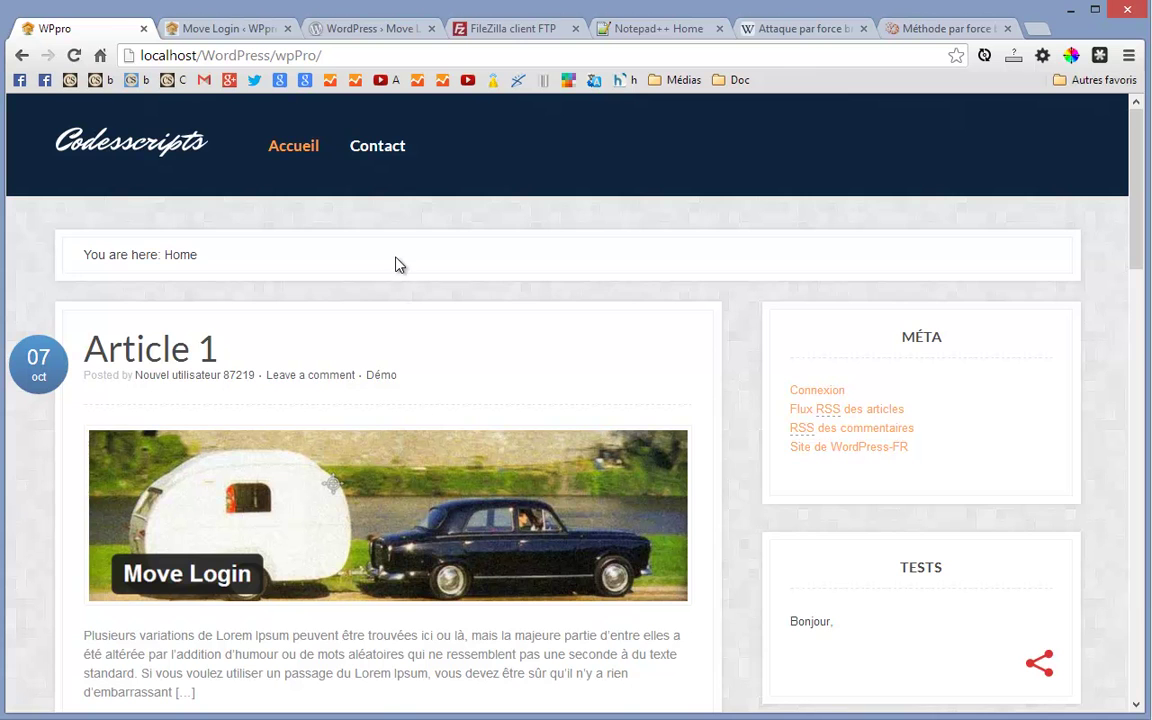
pyautogui.press('F5')
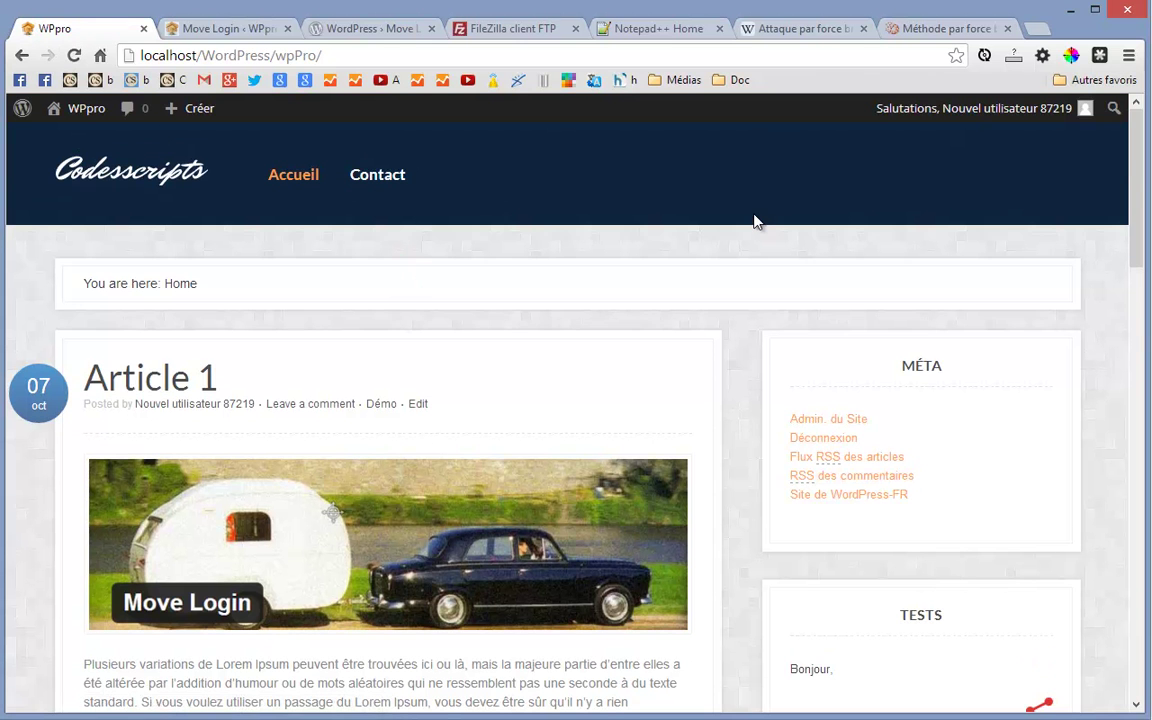
pyautogui.click(824, 448)
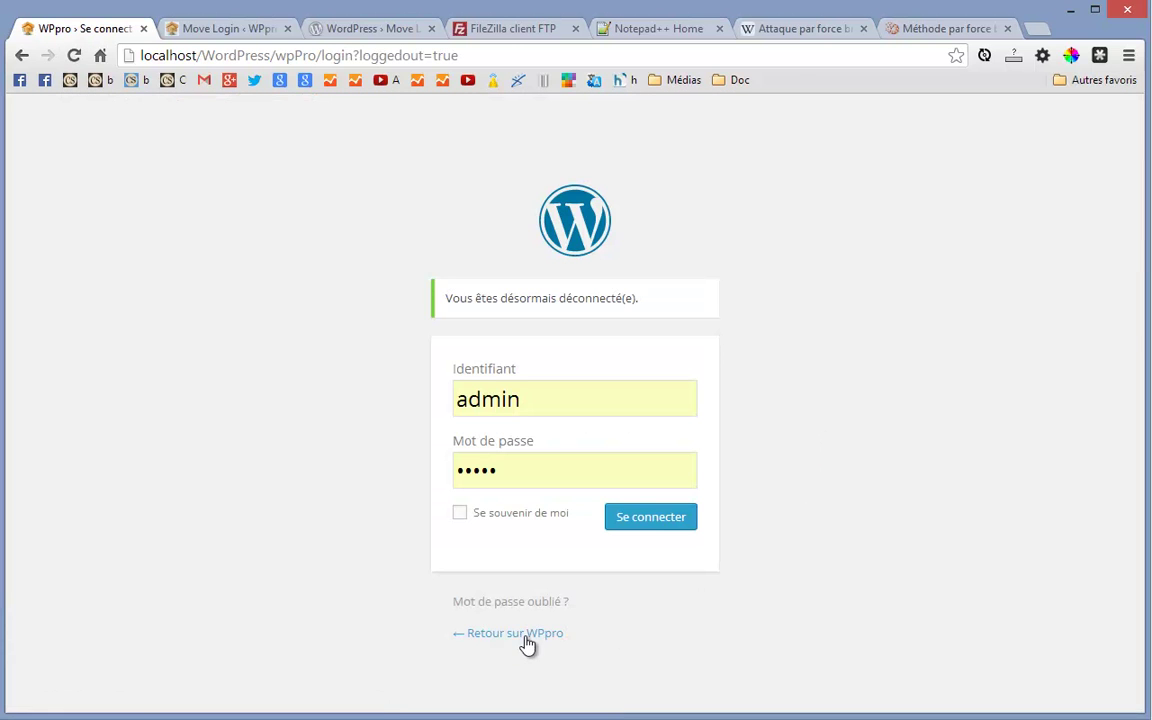
pyautogui.click(524, 637)
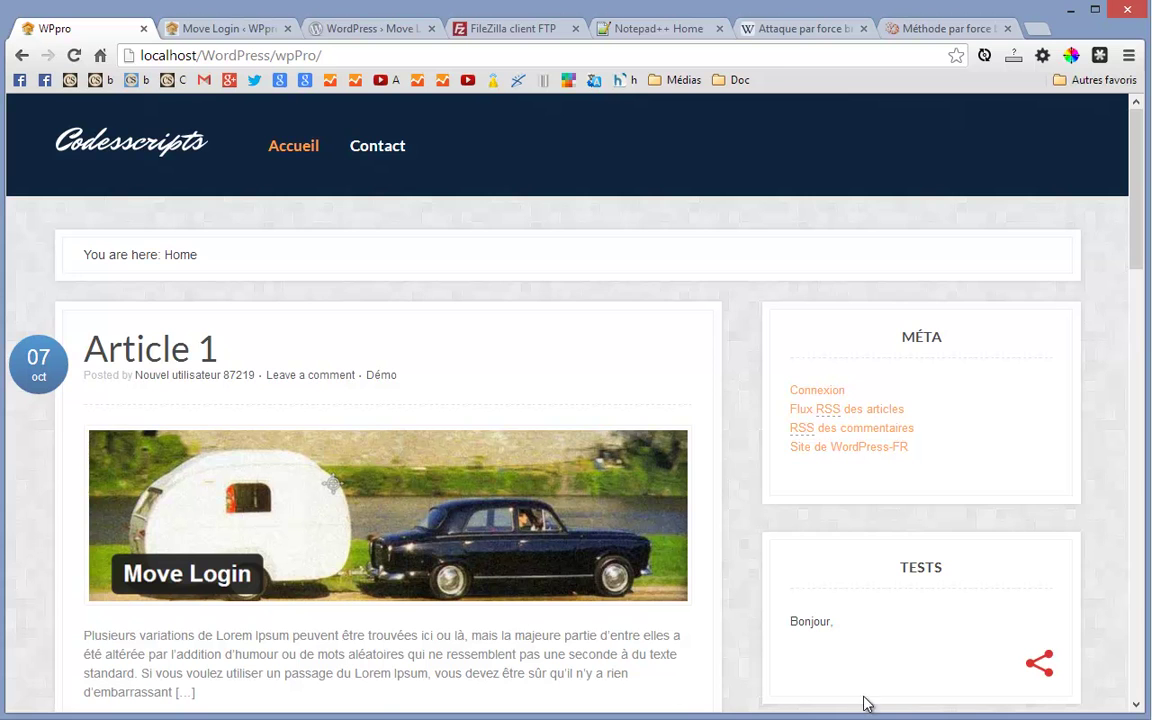
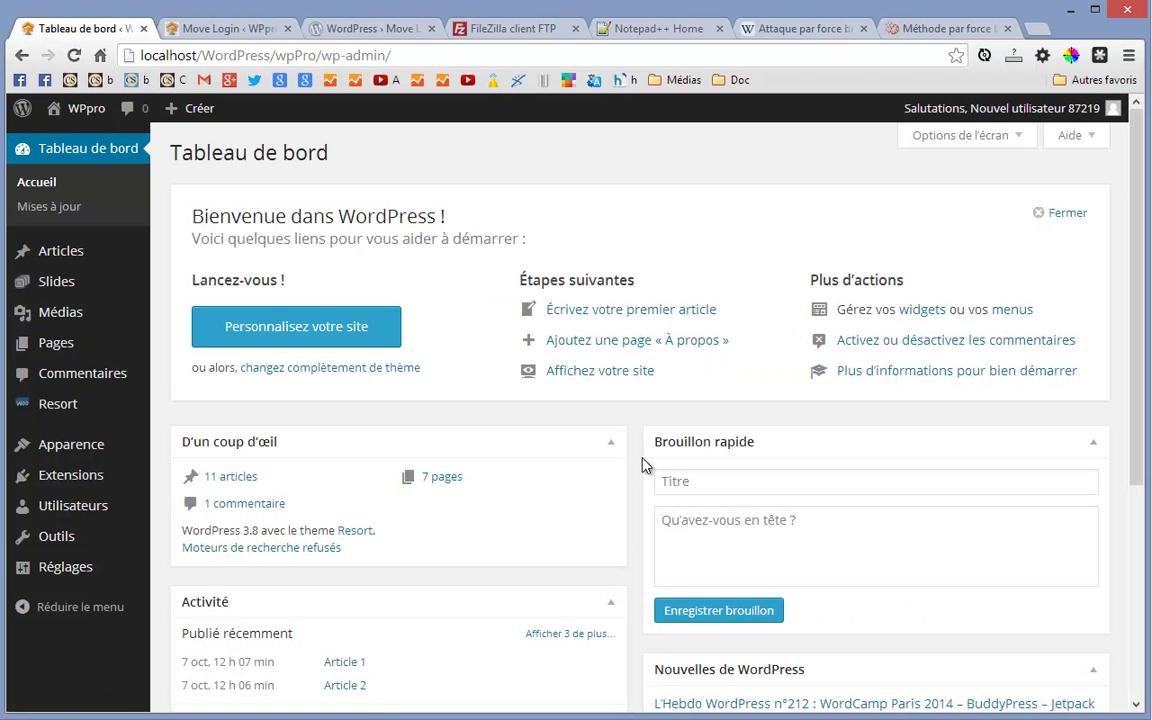
pyautogui.moveTo(84, 117)
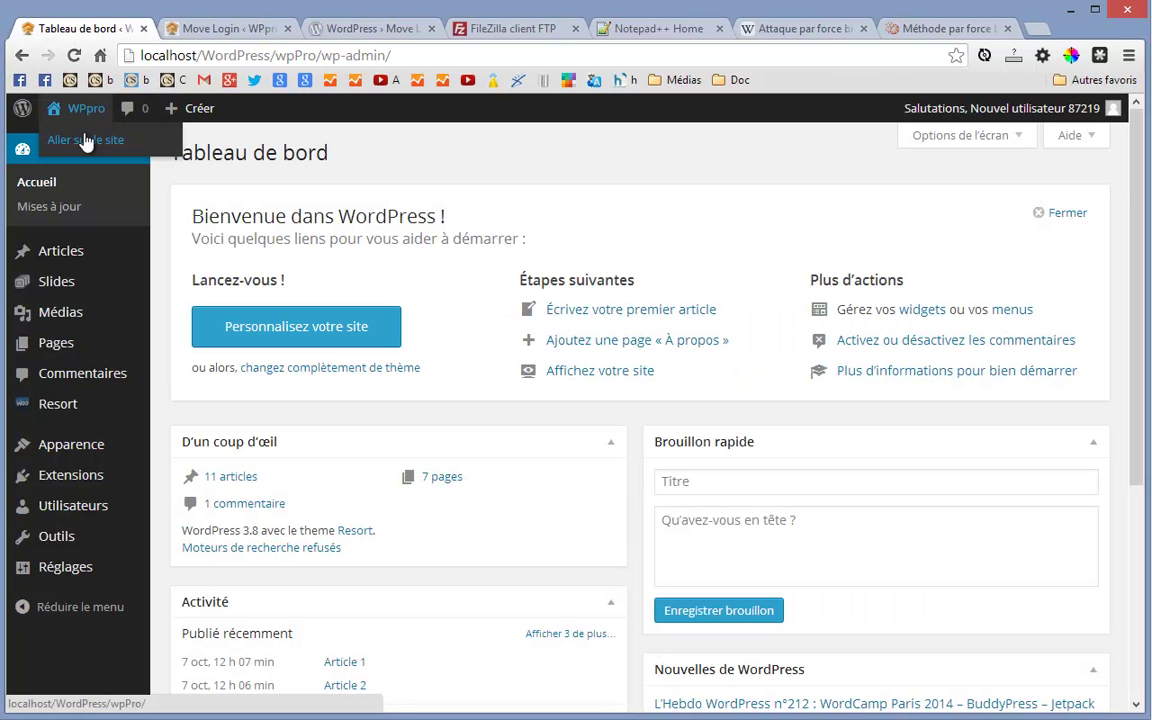
pyautogui.click(85, 141)
# Set the Connexion link to je-reviens in the Move Login settings and save the changes
pyautogui.click(222, 28)
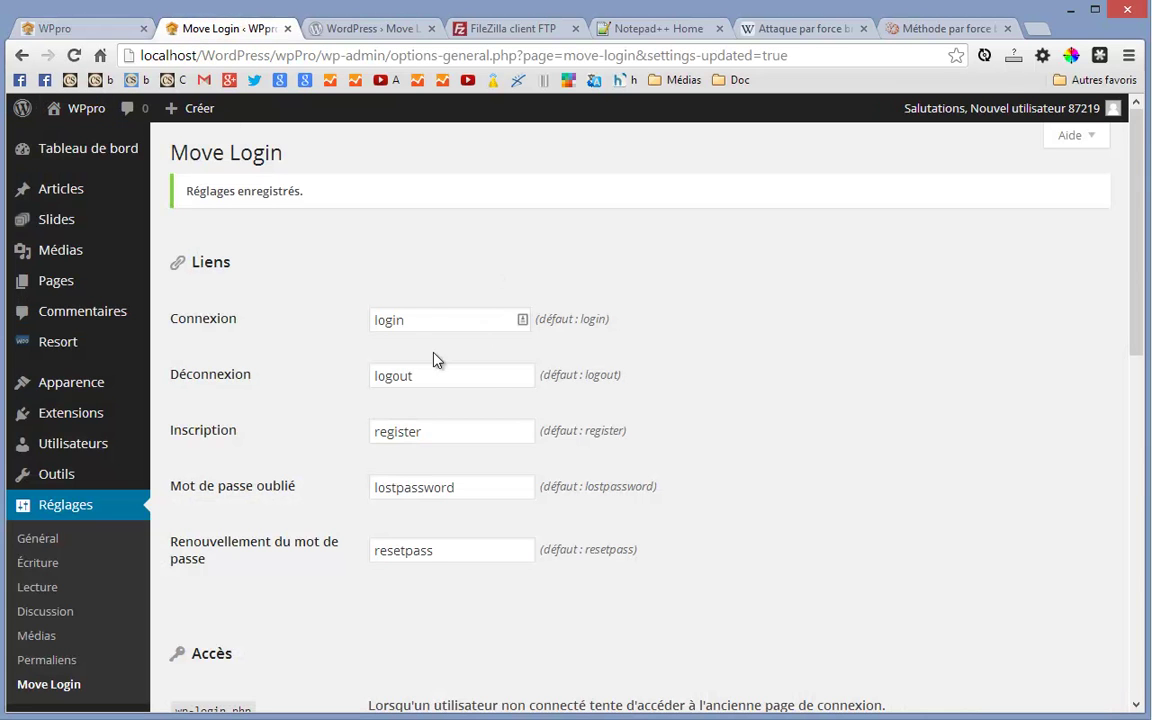
pyautogui.moveTo(430, 320); pyautogui.dragTo(306, 321)
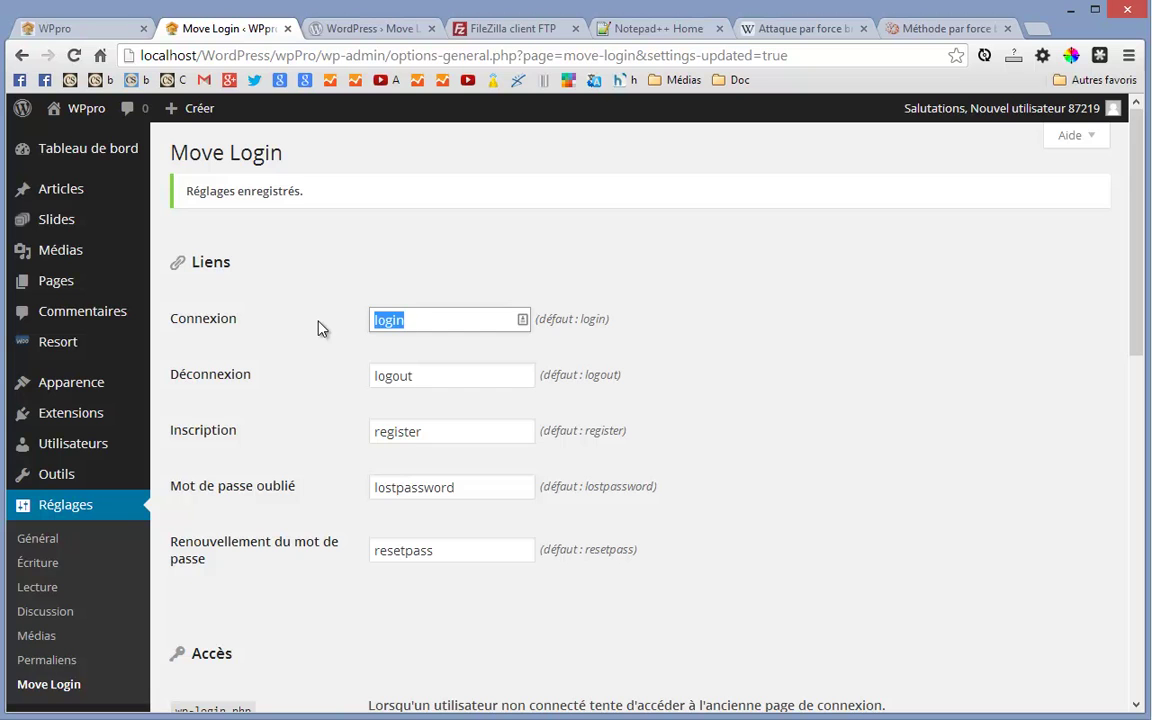
pyautogui.press('BackSpace')
pyautogui.write('je')
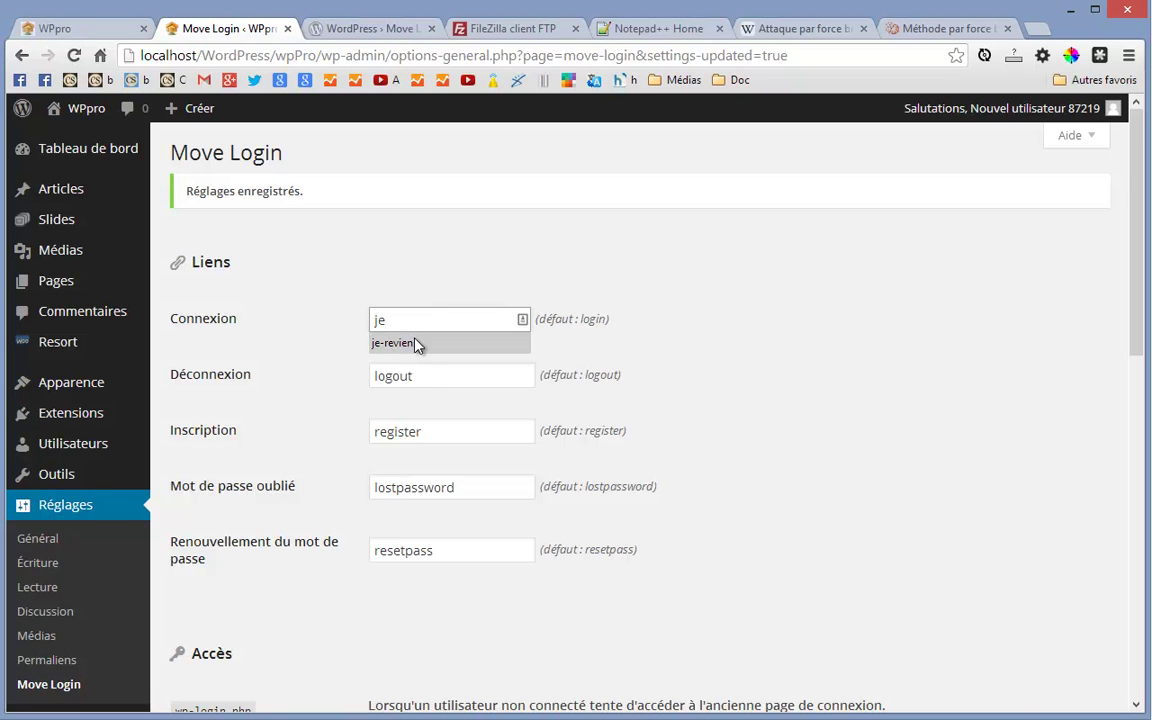
pyautogui.click(419, 342)
pyautogui.scroll(-3, 337, 608)
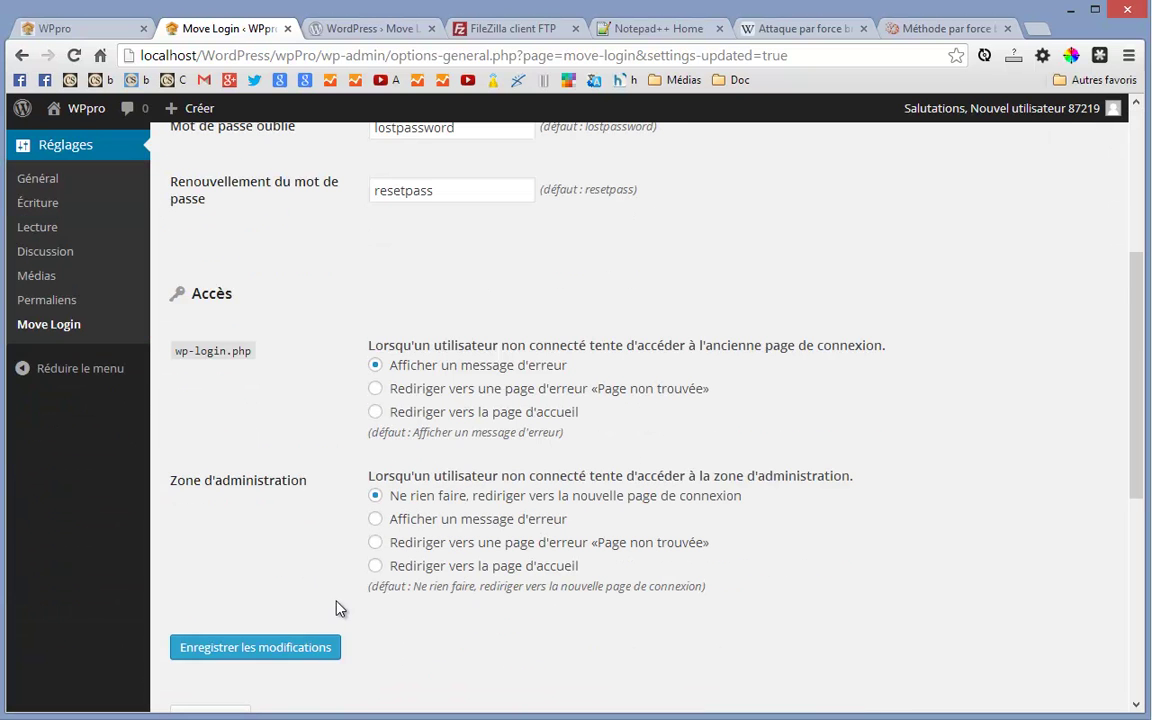
pyautogui.click(268, 650)
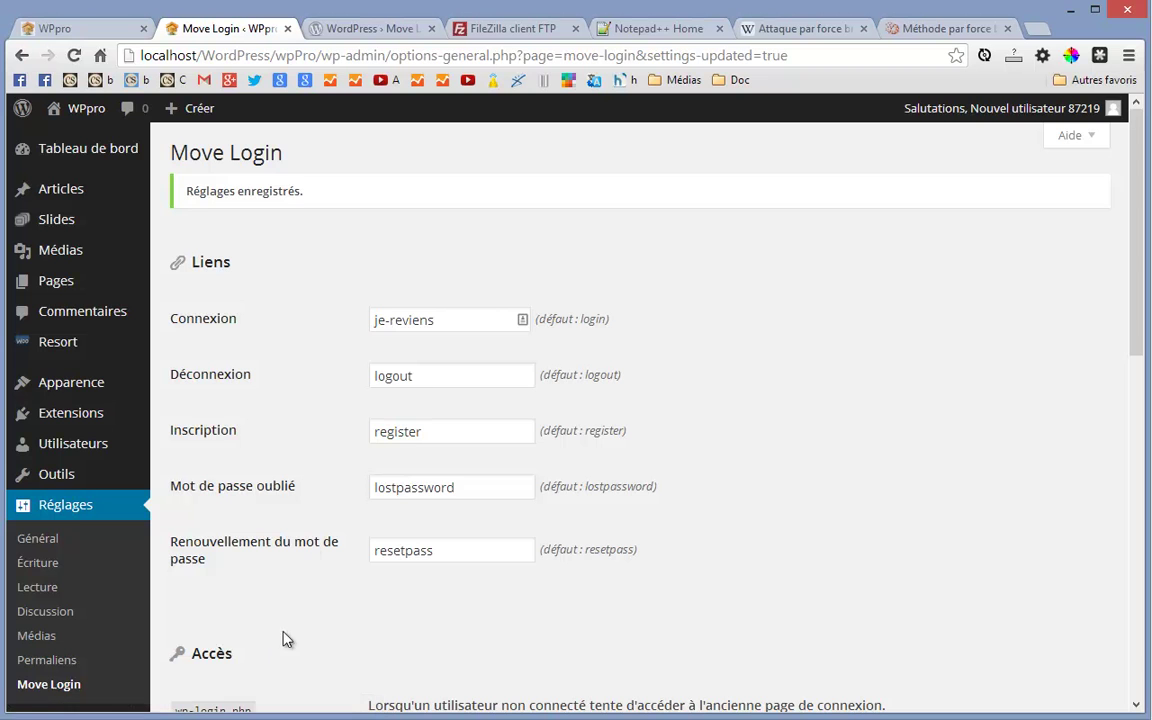
# Log out of the WPpro site, return to its home page and open the login page from the Connexion link
pyautogui.click(73, 30)
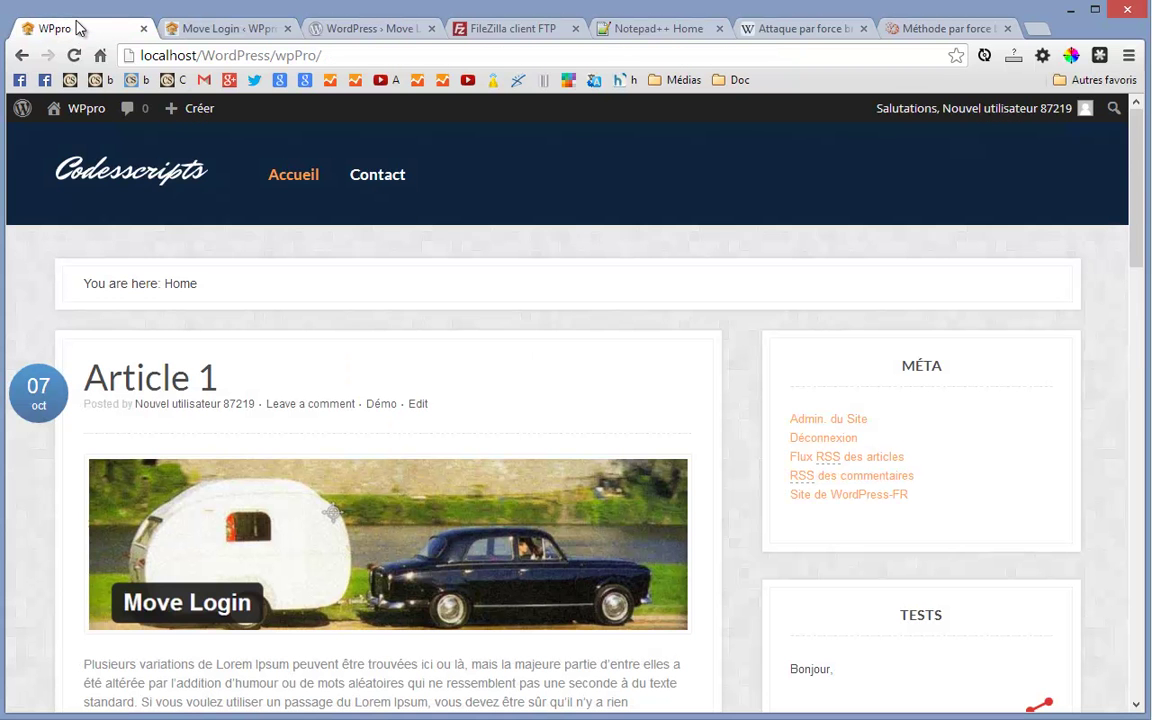
pyautogui.click(802, 438)
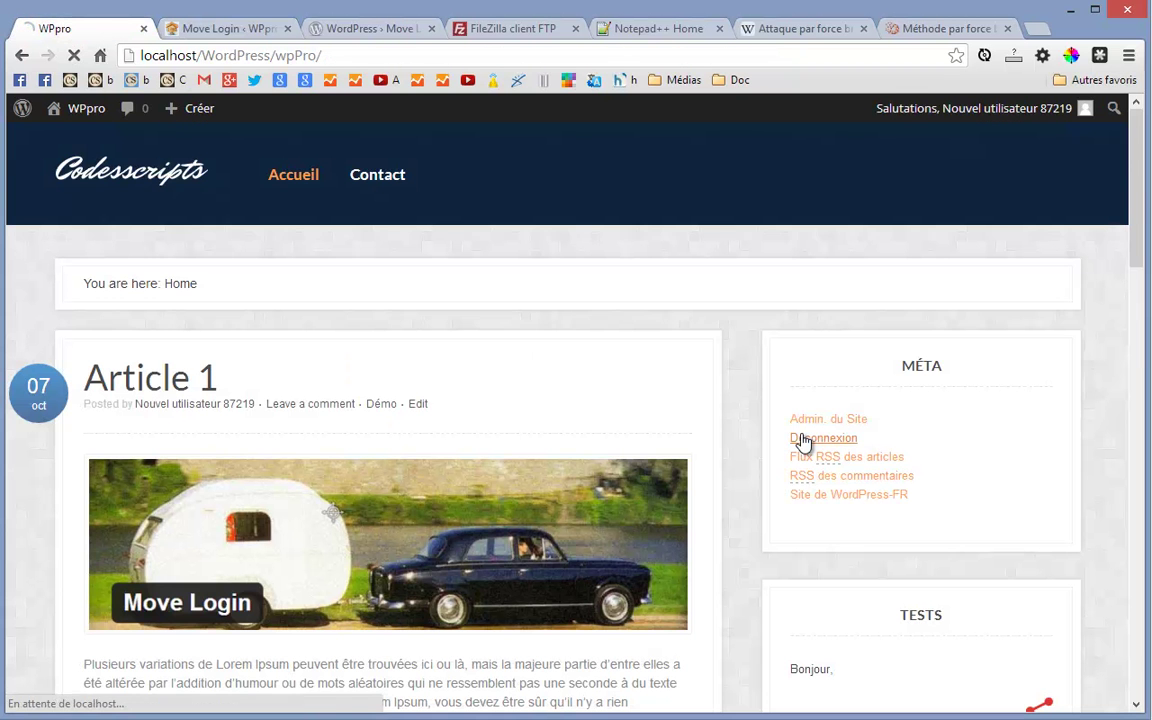
pyautogui.click(496, 634)
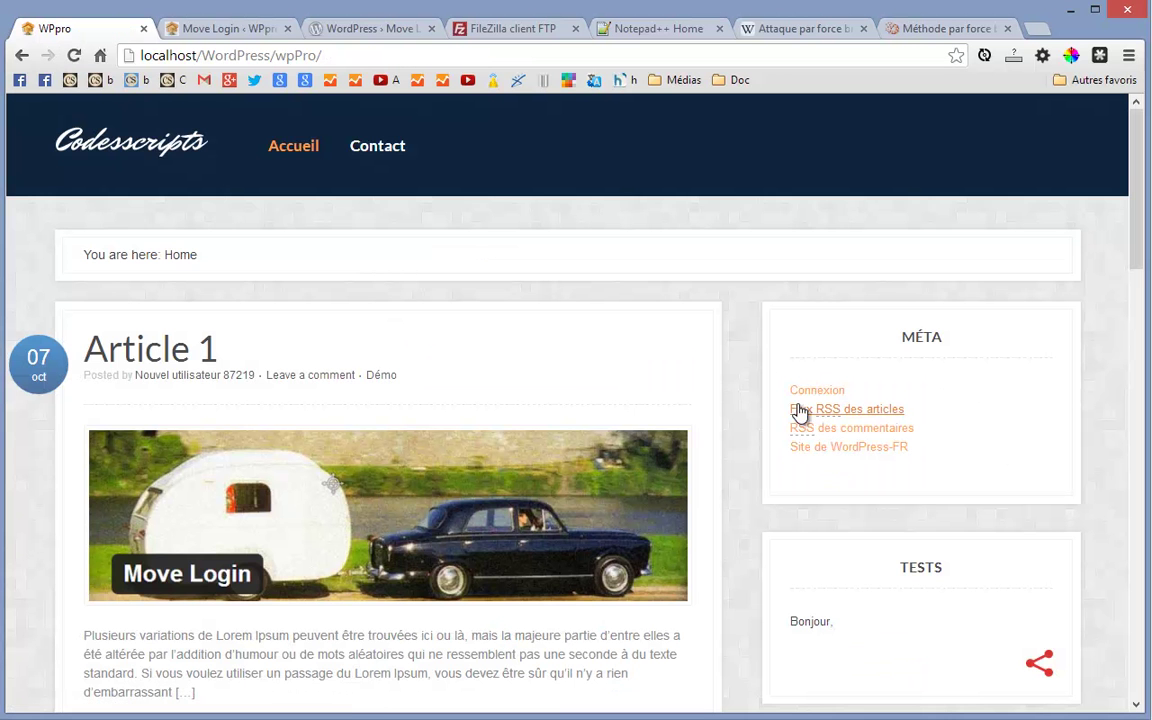
pyautogui.click(800, 396)
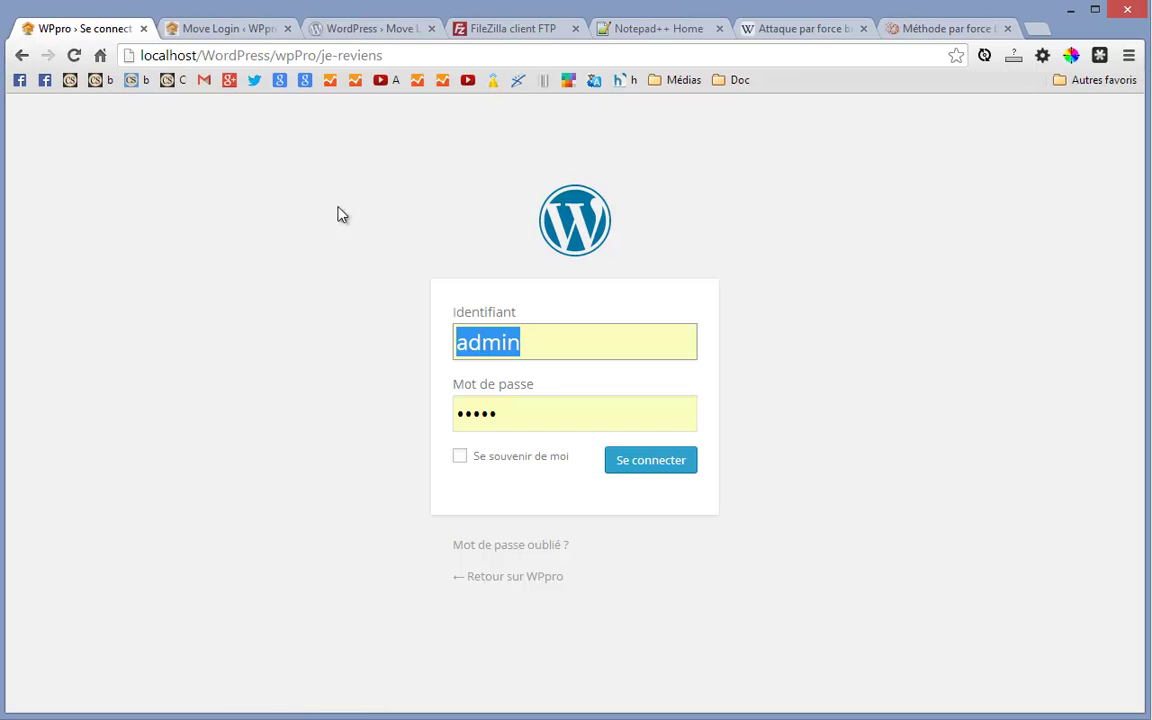
# Log in to the WPpro site, check the Move Login settings and return to the site's home page
pyautogui.click(265, 218)
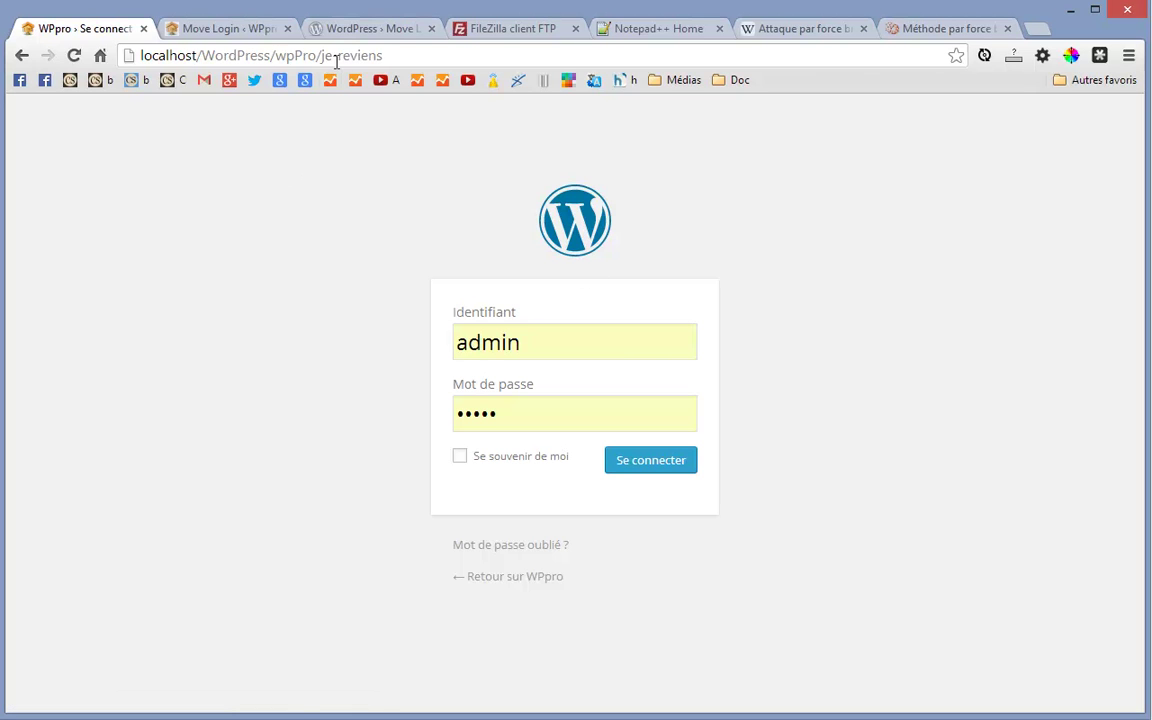
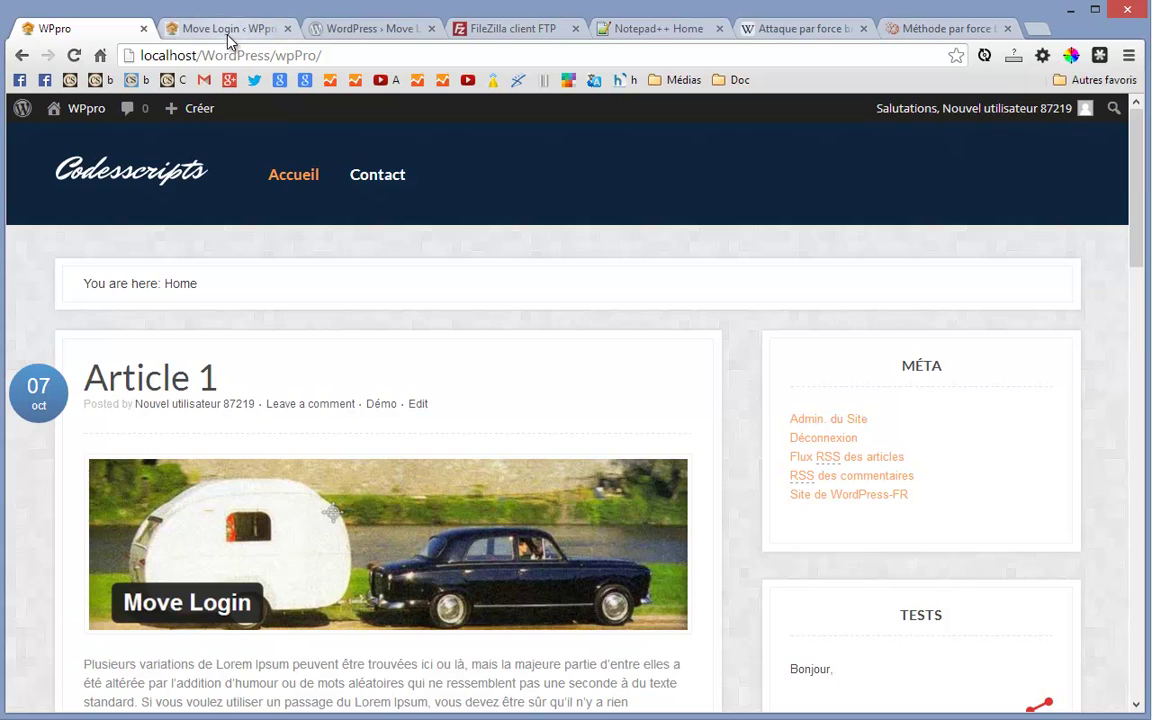
pyautogui.click(225, 29)
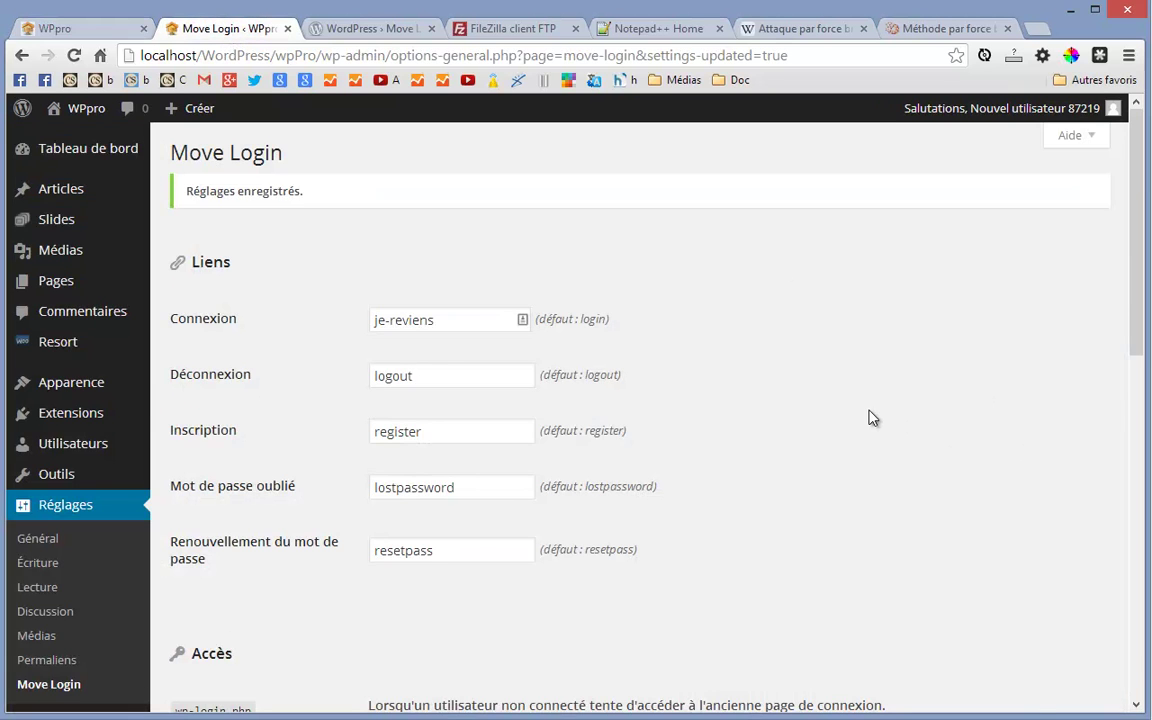
pyautogui.click(60, 31)
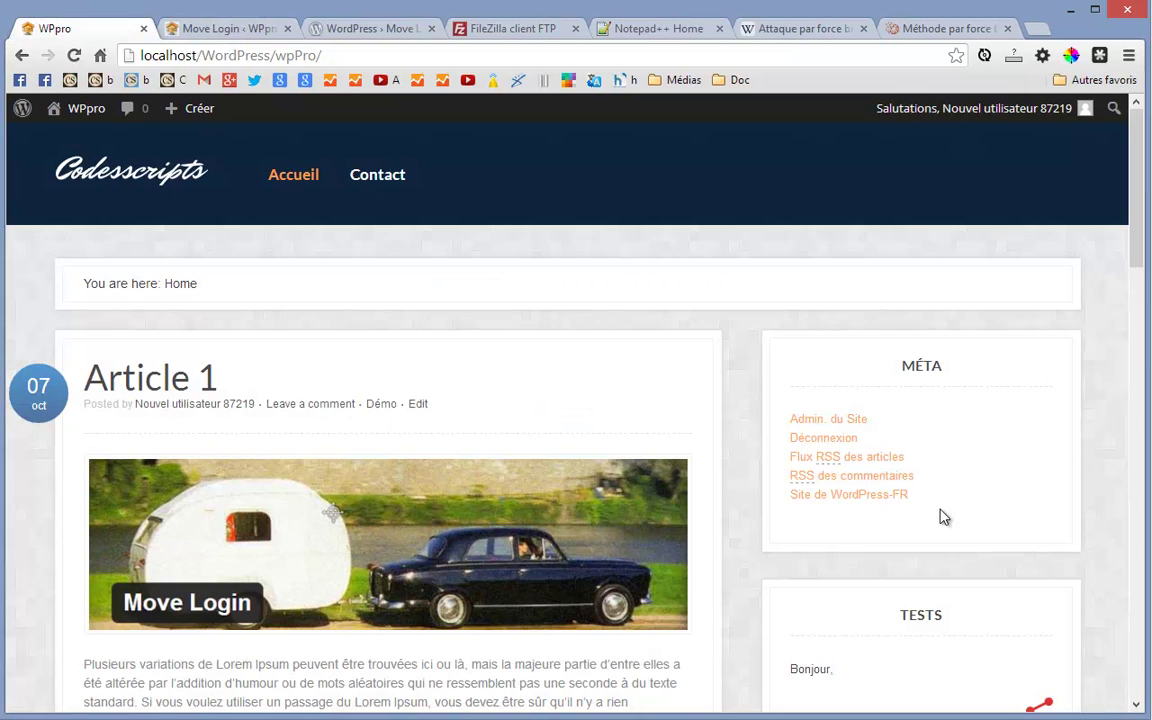
# Log out of WPpro, try the login.php address on the site, and go back to the home page
pyautogui.click(821, 440)
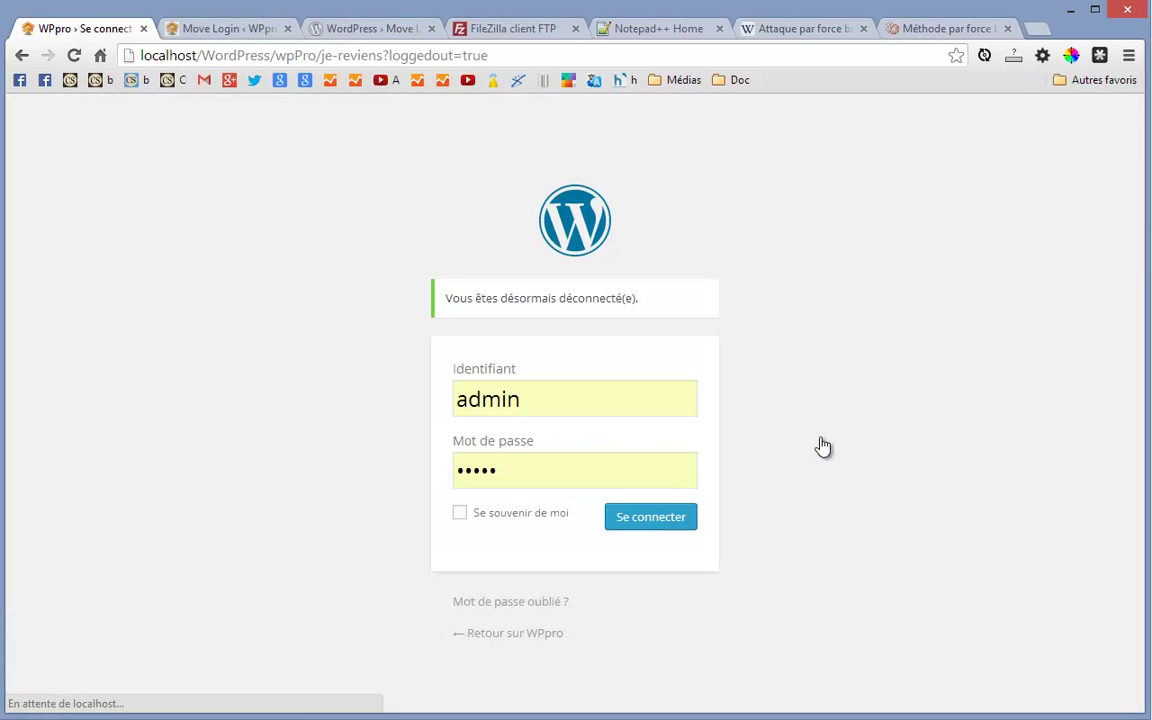
pyautogui.click(475, 633)
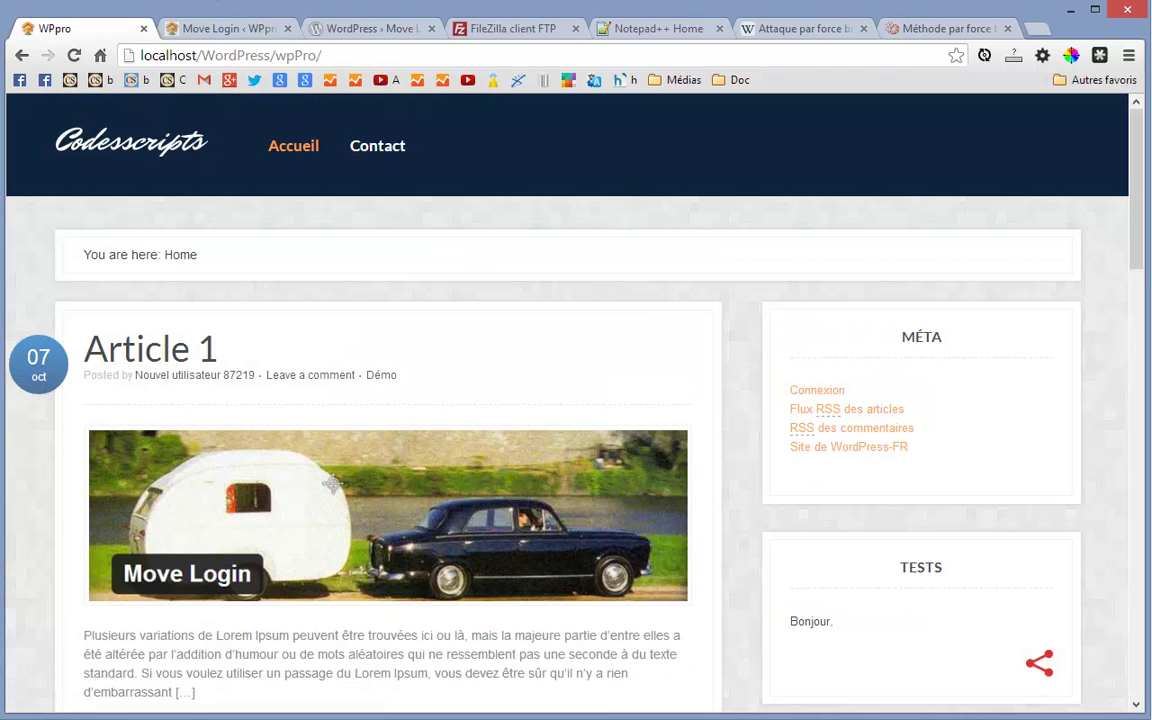
pyautogui.click(344, 54)
pyautogui.click(344, 54)
pyautogui.write('login.php')
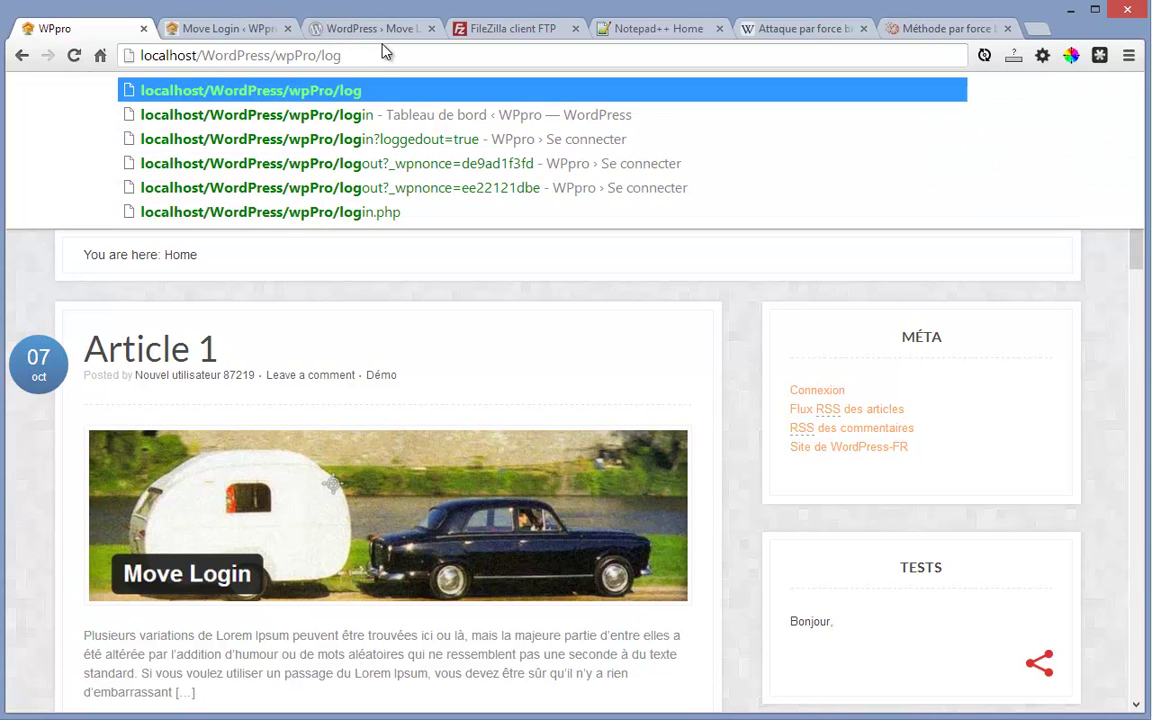
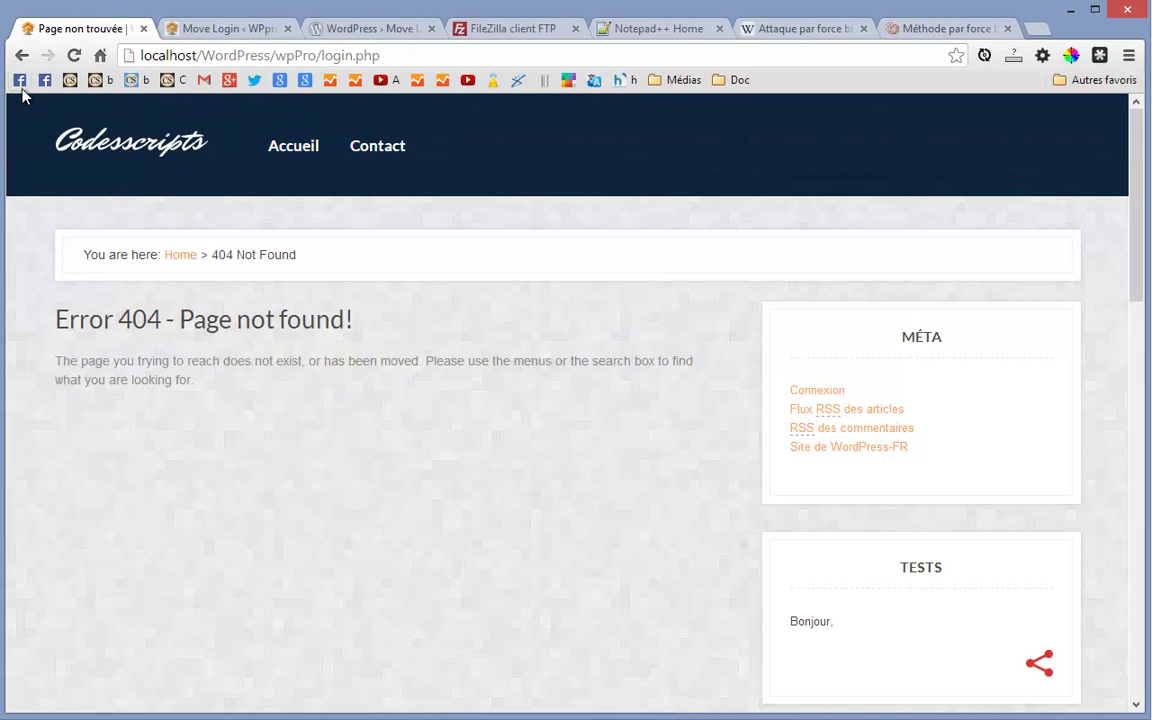
pyautogui.click(20, 56)
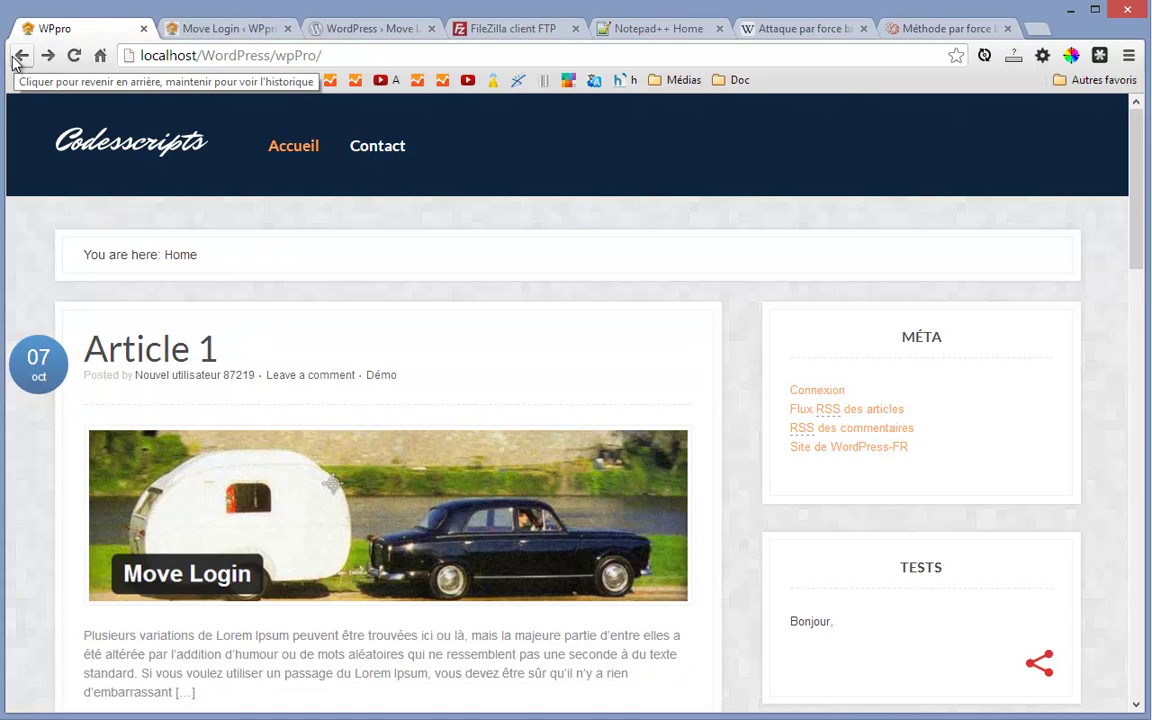
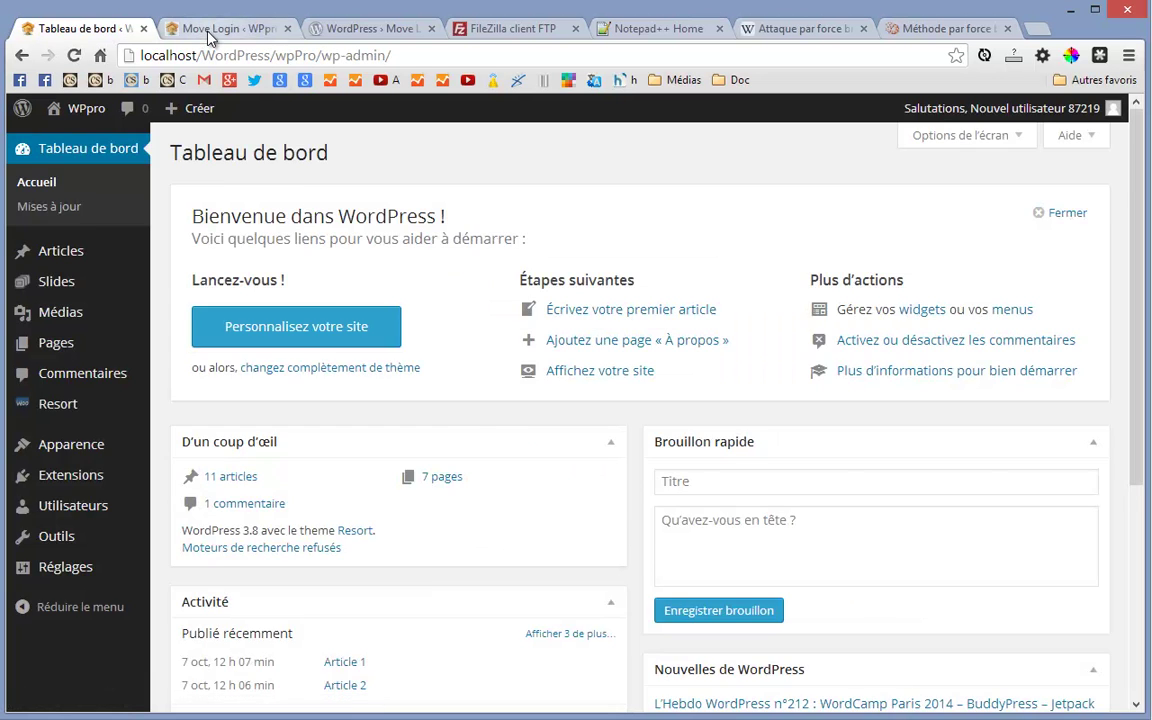
# Save the Move Login settings with wp-login.php access set to "Rediriger vers la page d'accueil"
pyautogui.click(203, 29)
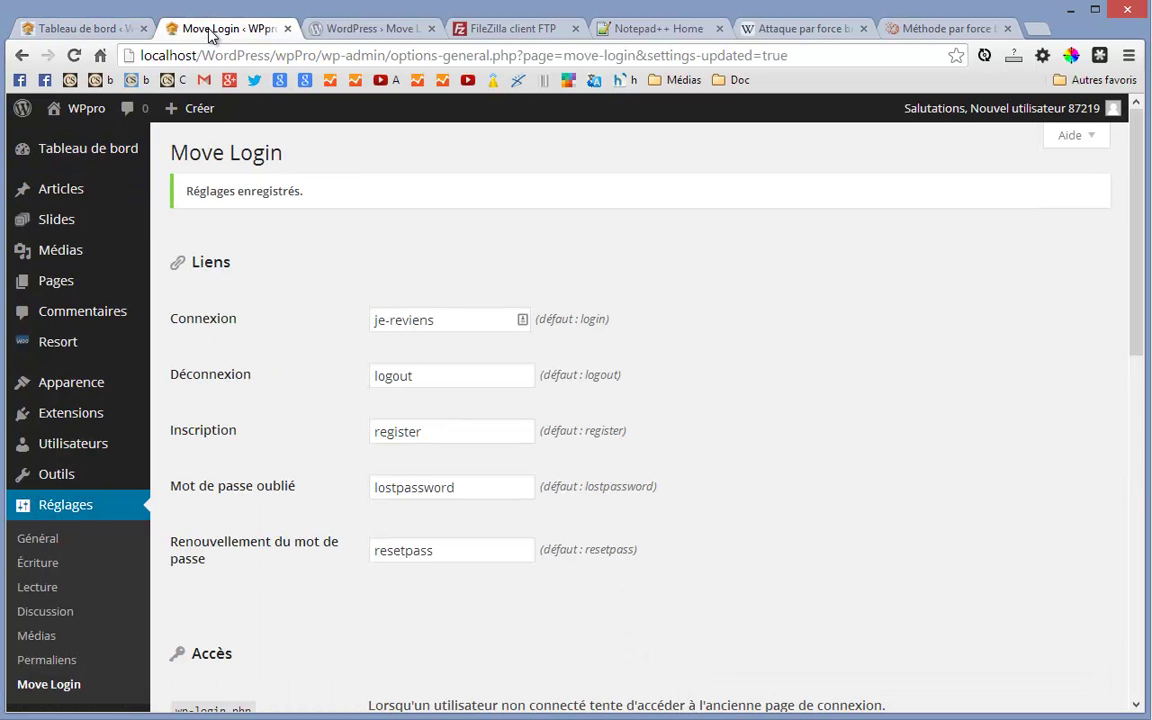
pyautogui.scroll(-4, 375, 573)
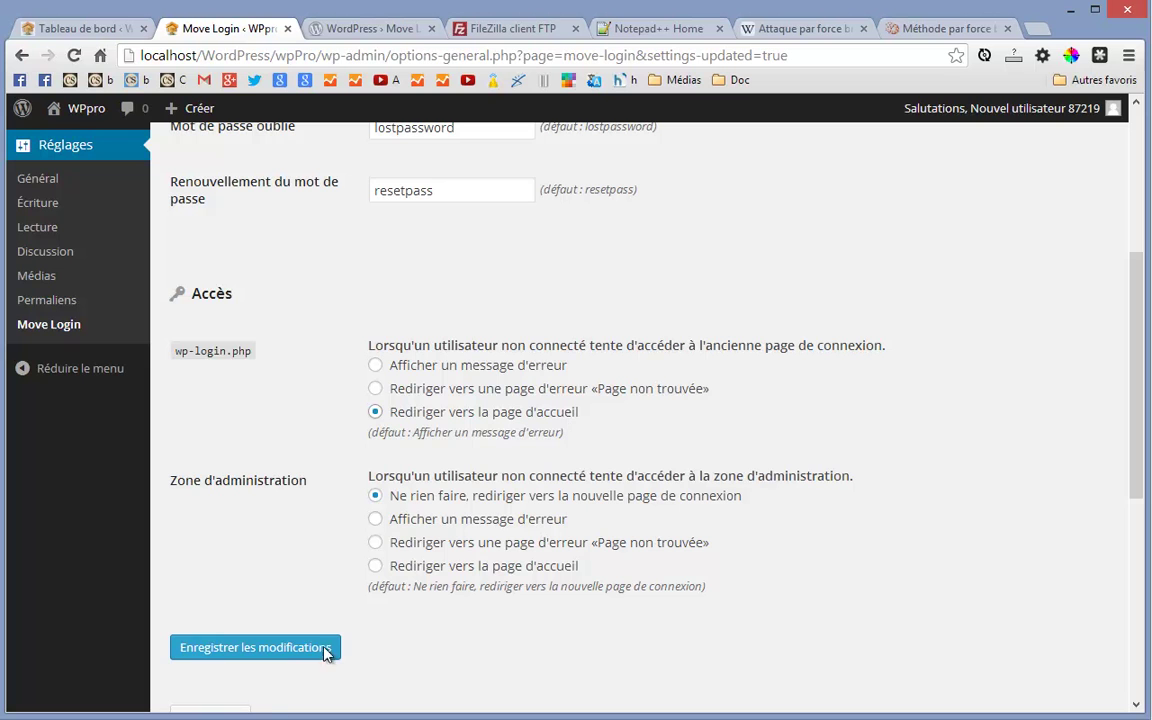
pyautogui.click(272, 649)
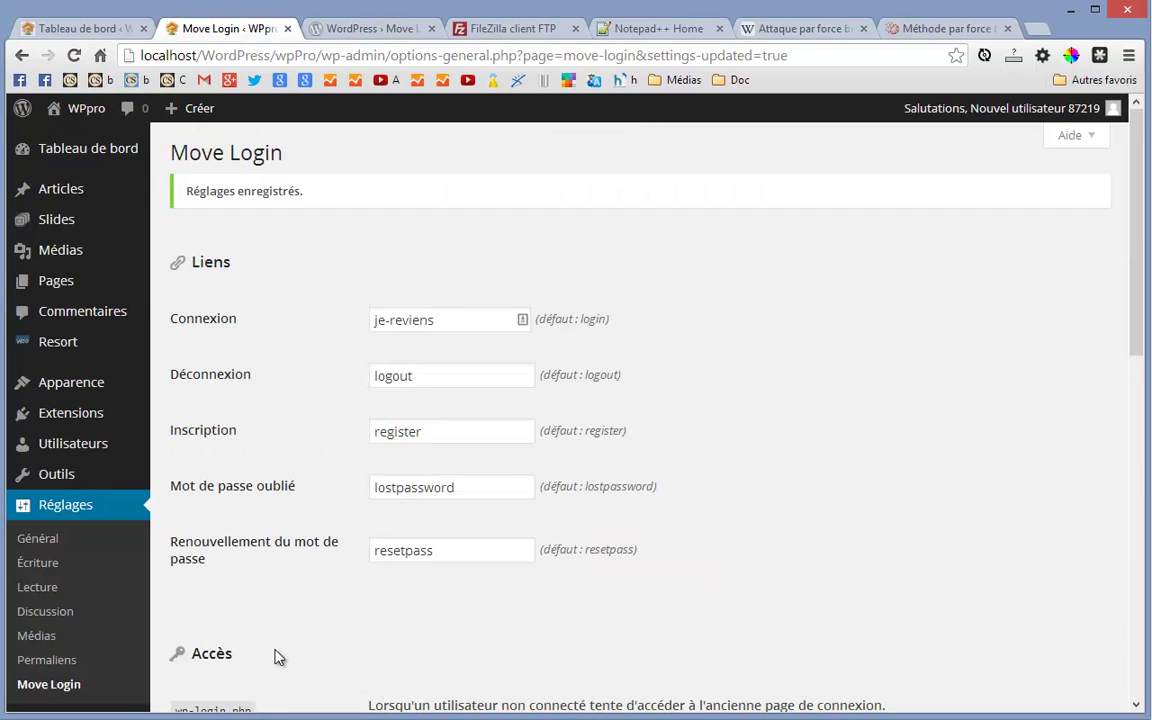
# Visit the WPpro site from the dashboard, log out and return to the site's home page
pyautogui.click(90, 28)
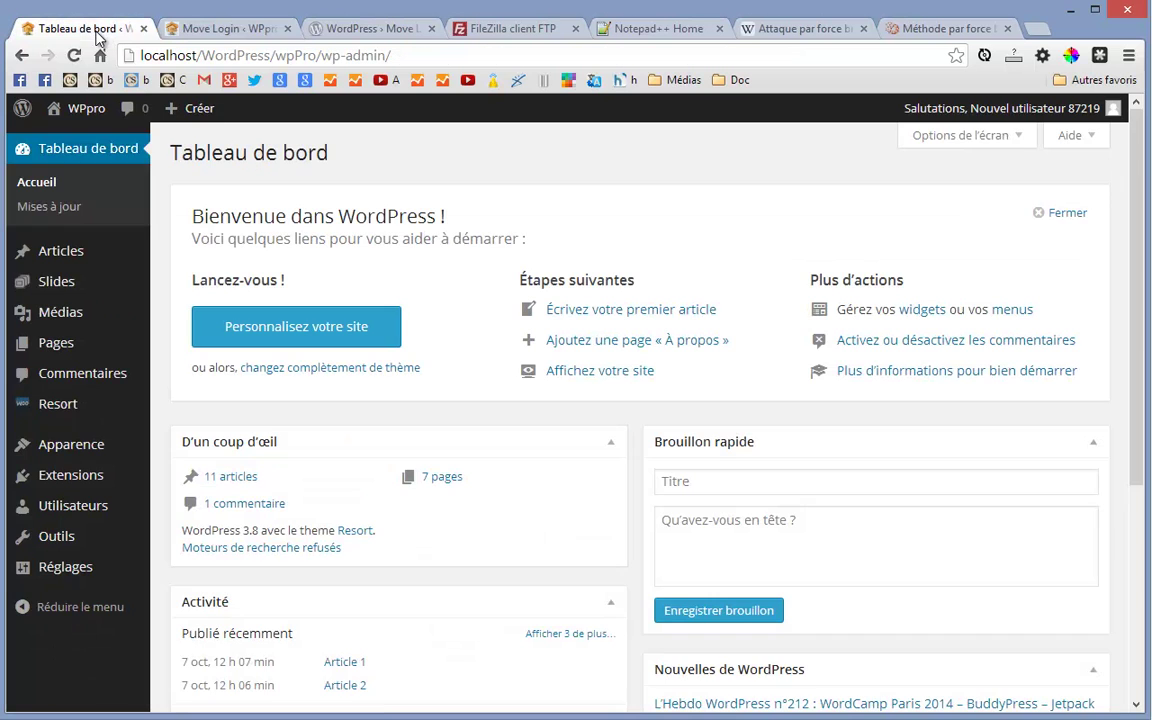
pyautogui.moveTo(90, 115)
pyautogui.click(92, 139)
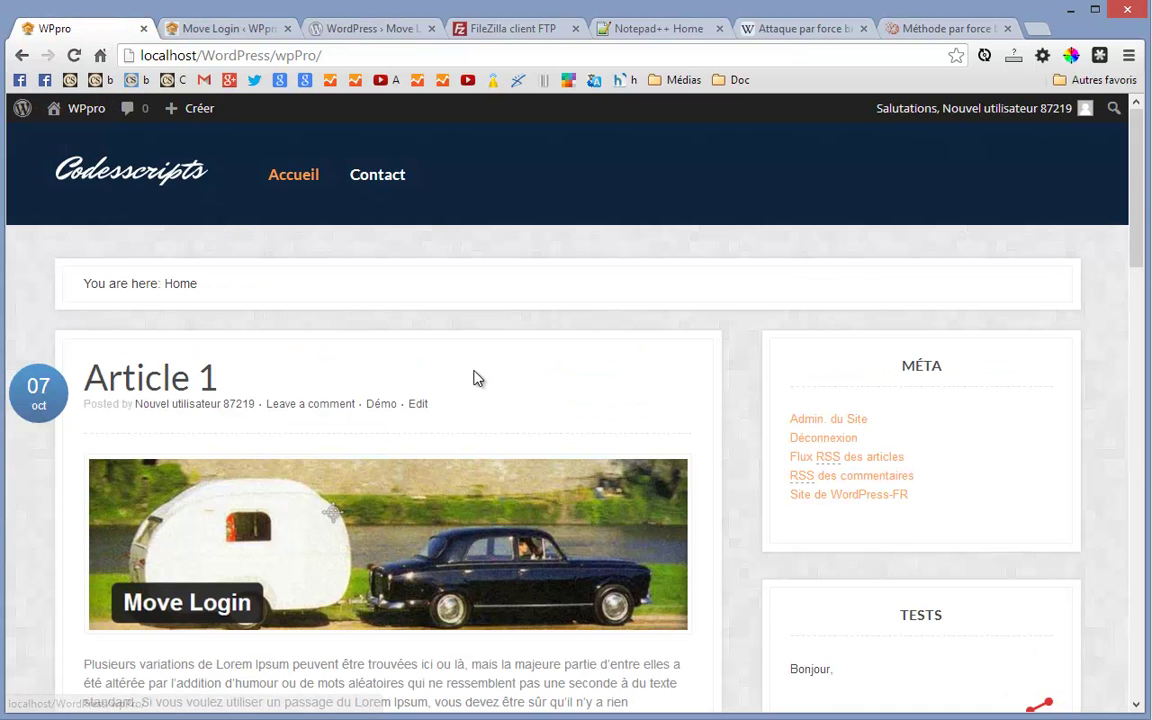
pyautogui.click(798, 438)
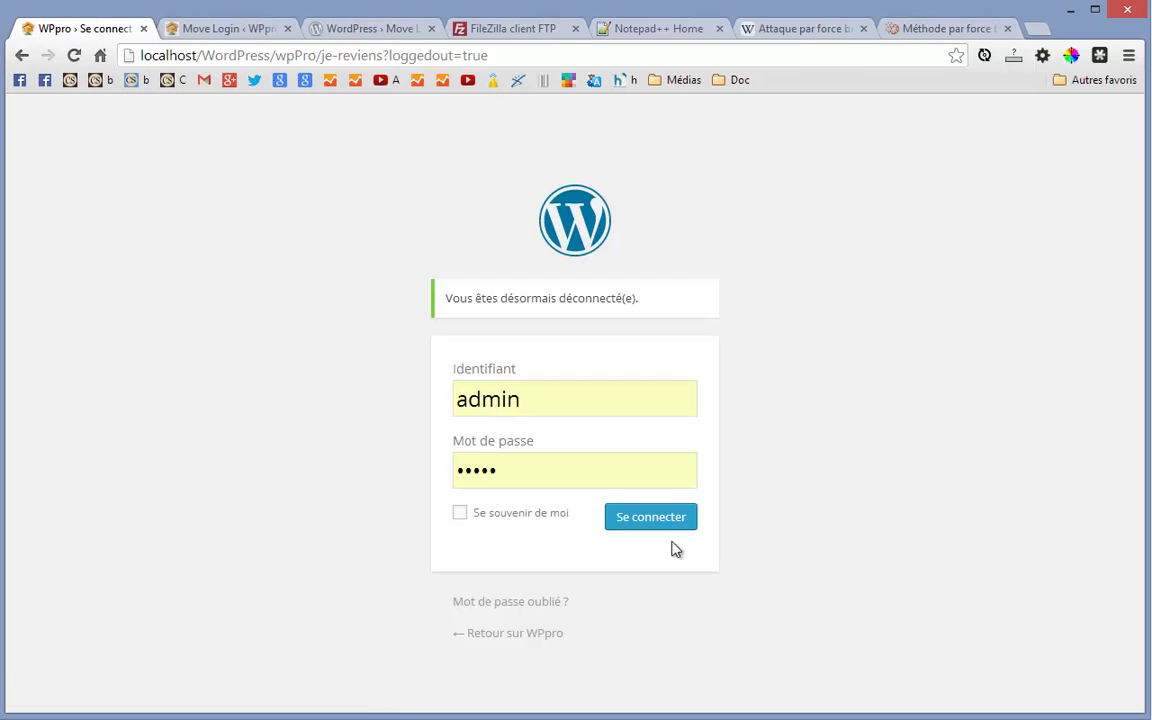
pyautogui.click(510, 645)
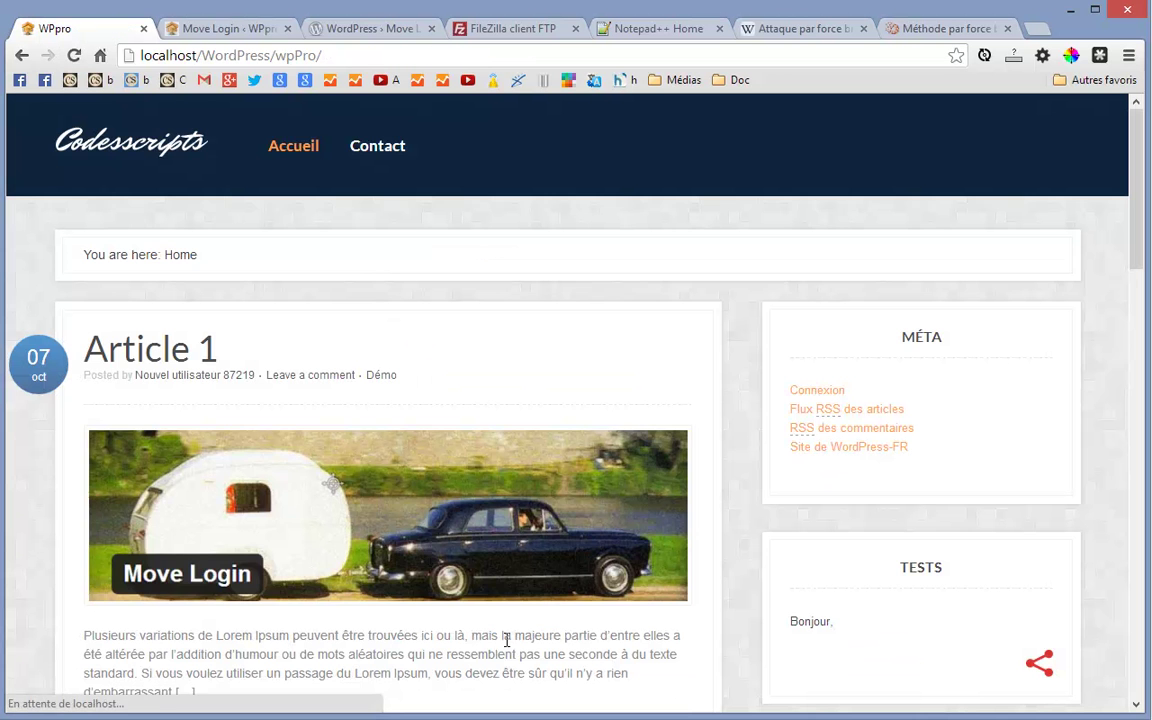
# Test the old login address by opening localhost/WordPress/wpPro/wp-login.php while logged out
pyautogui.click(341, 56)
pyautogui.click(341, 56)
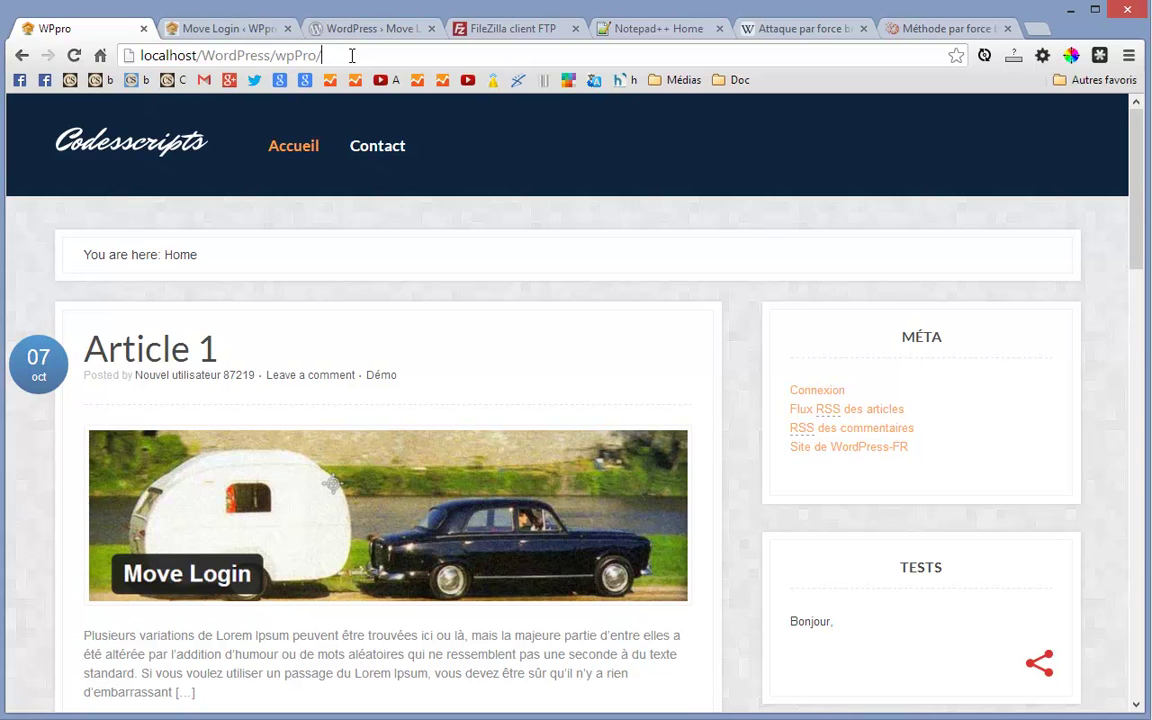
pyautogui.write('wp-')
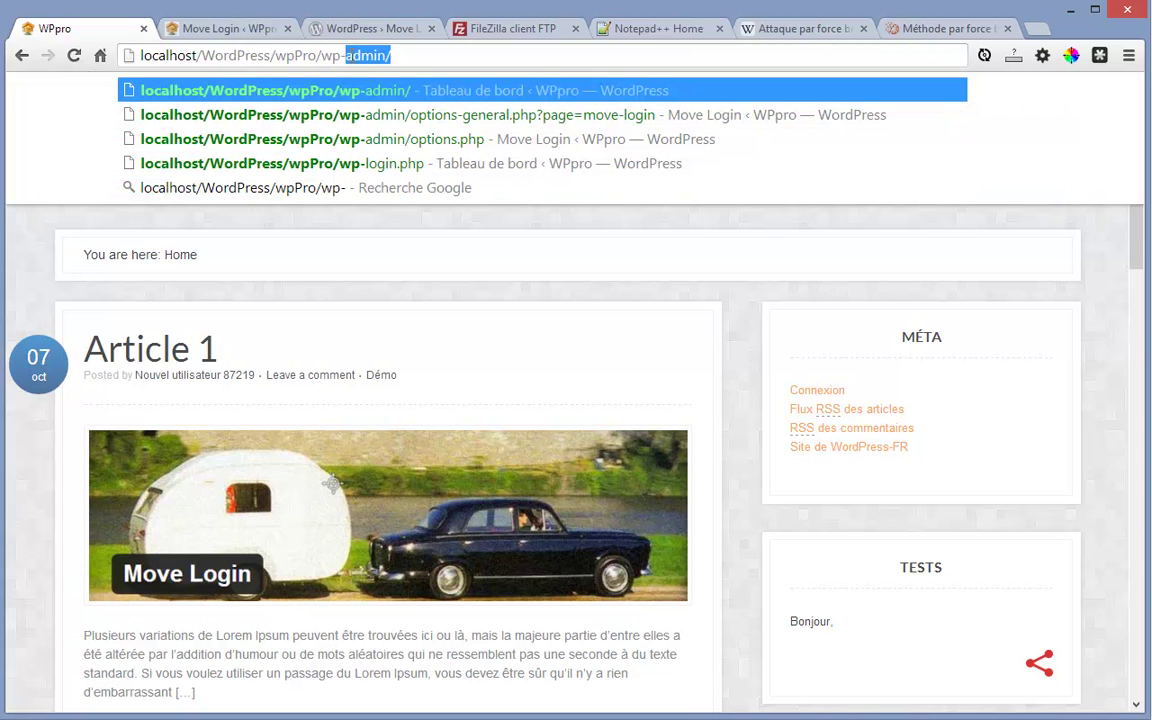
pyautogui.write('login')
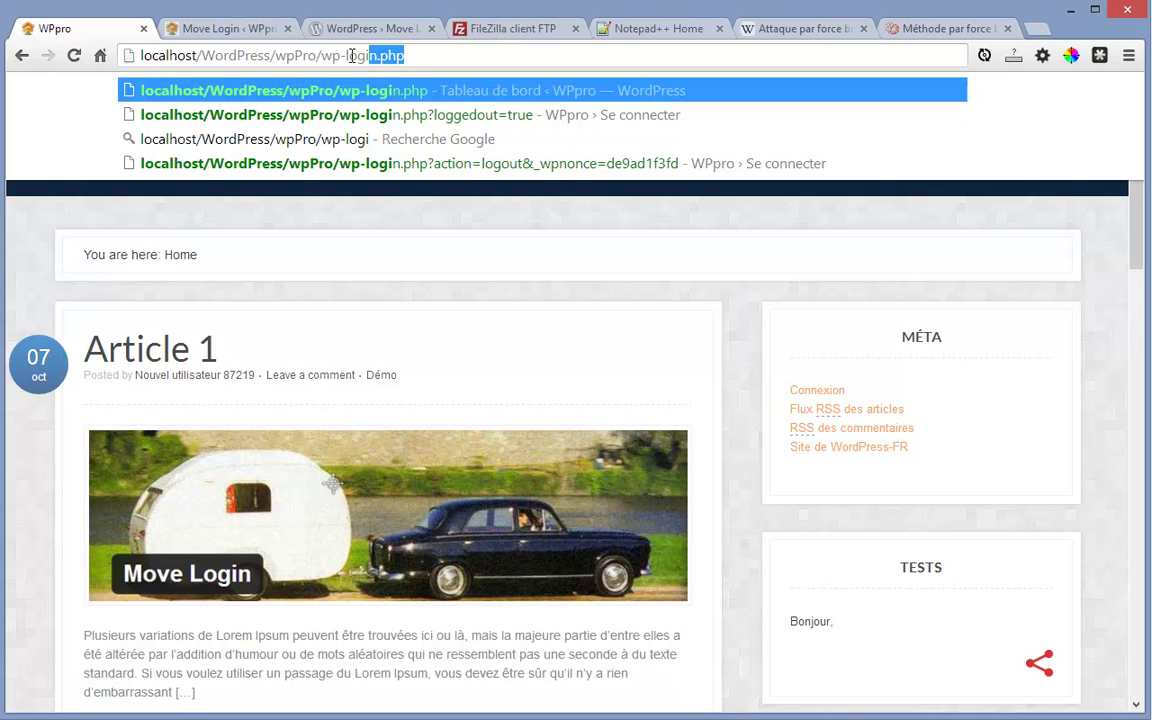
pyautogui.write('.php')
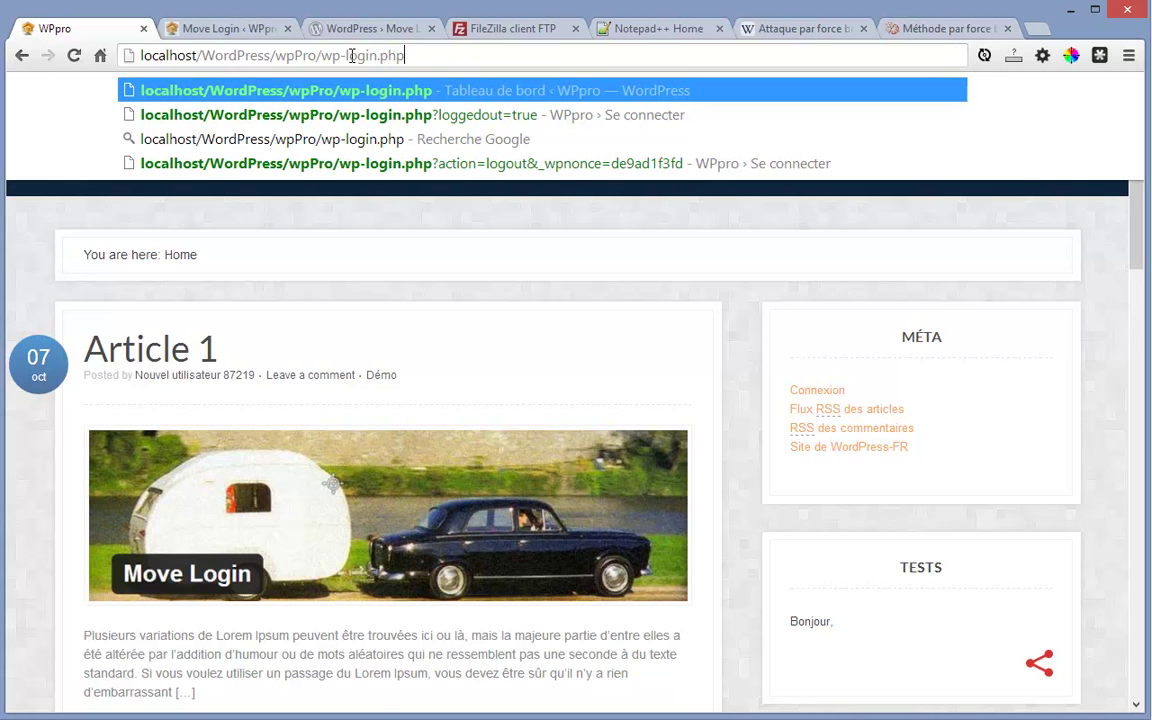
pyautogui.press('Return')
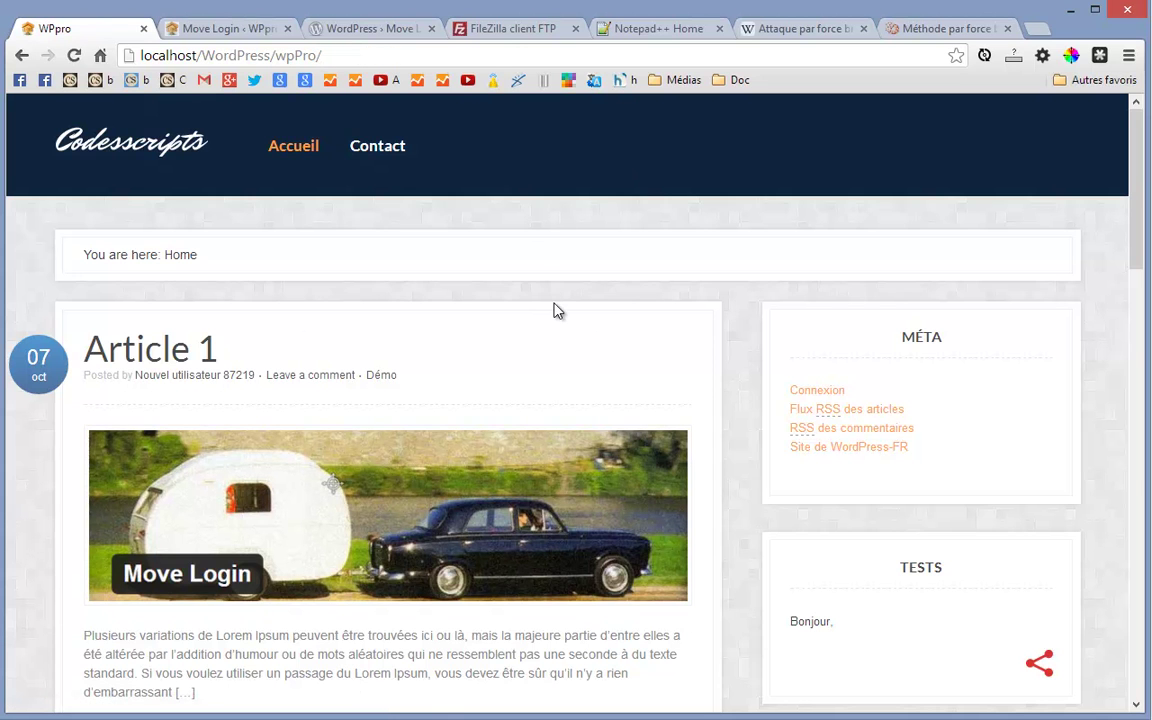
# Log in to WPpro through the Connexion link and go from the dashboard to the site
pyautogui.click(800, 393)
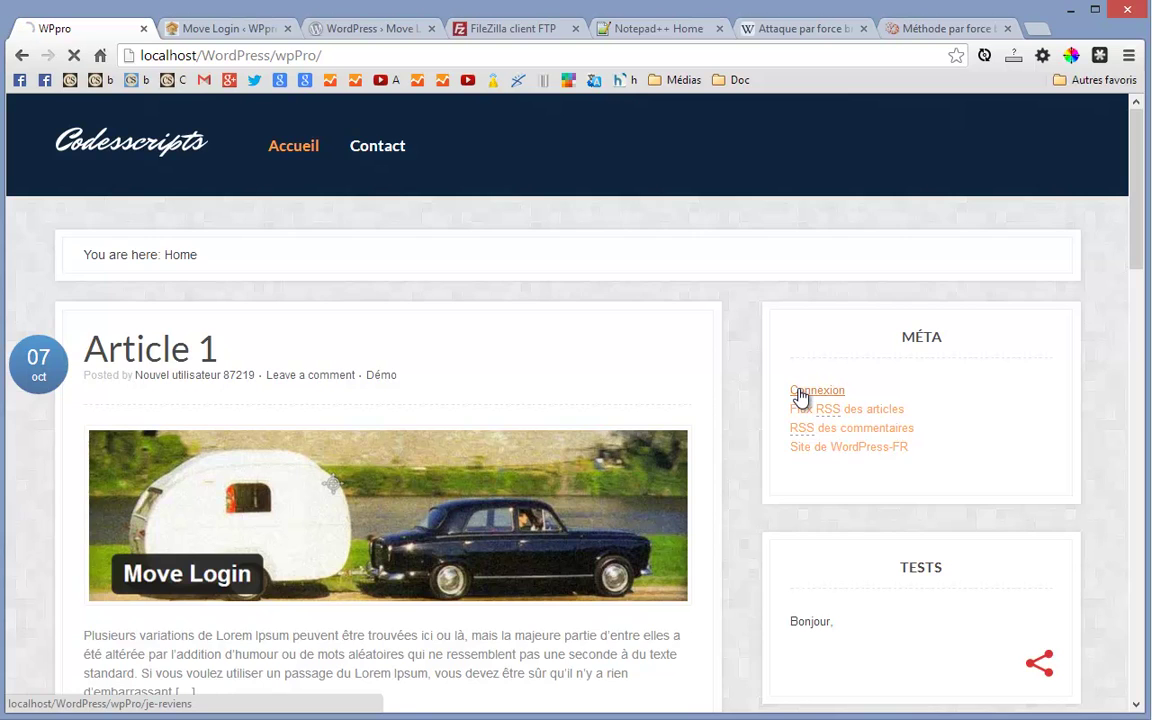
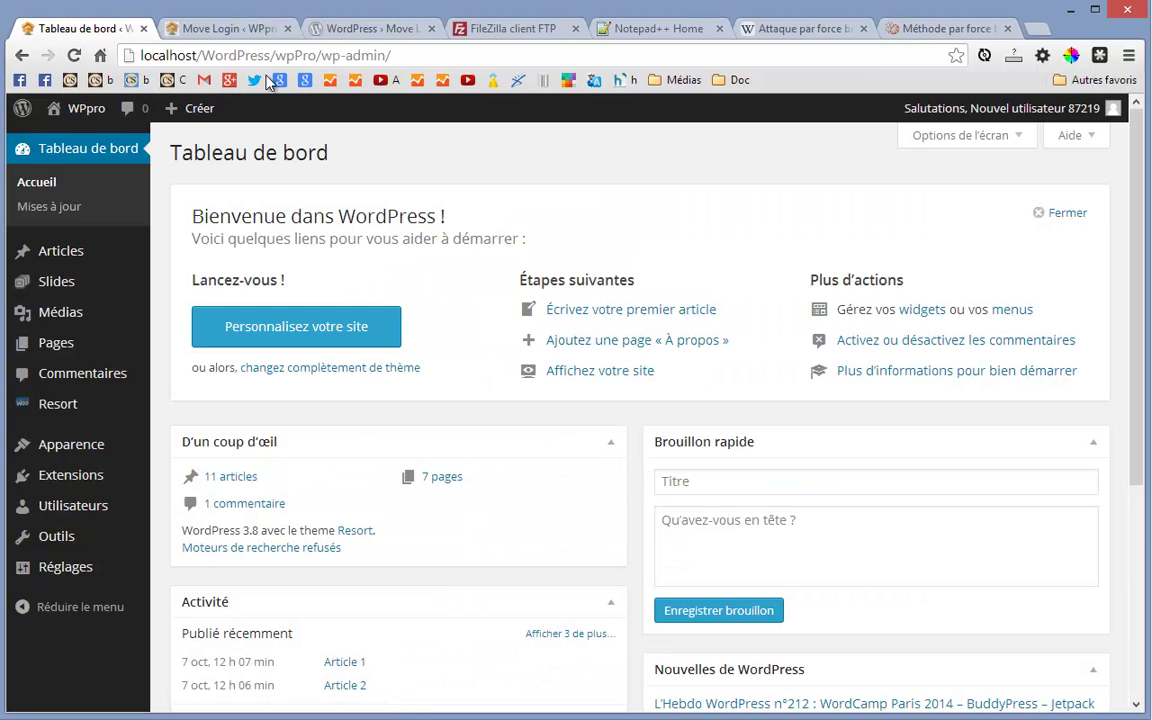
pyautogui.moveTo(77, 110)
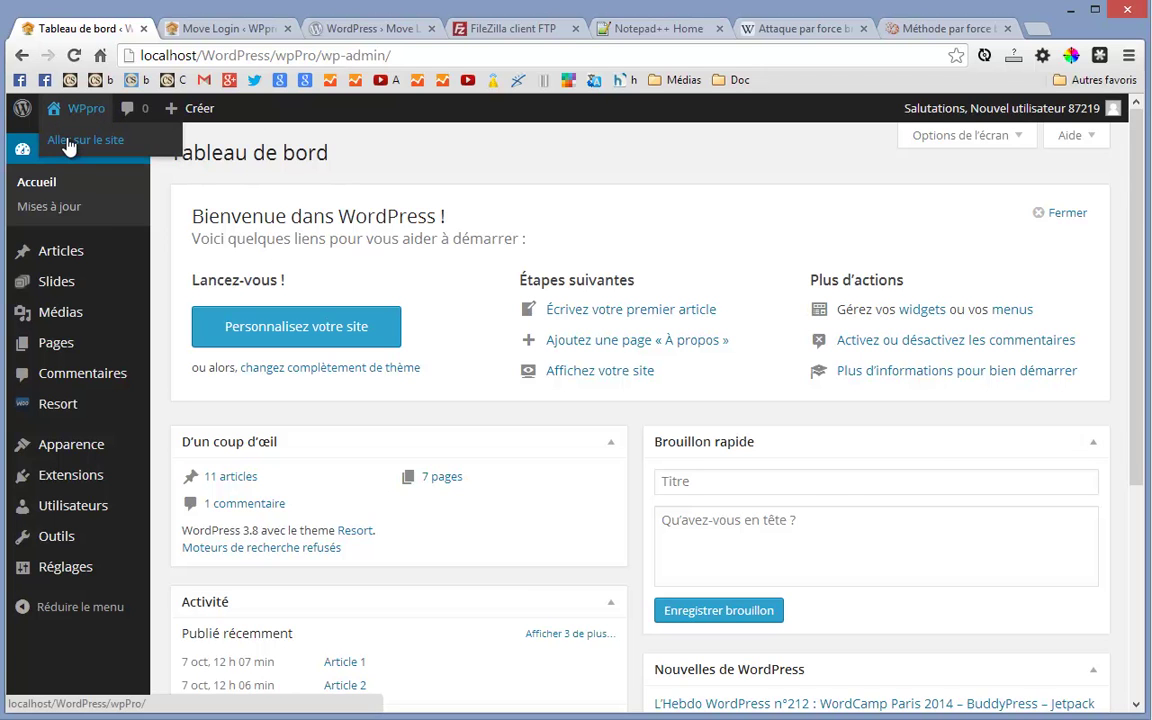
pyautogui.click(68, 147)
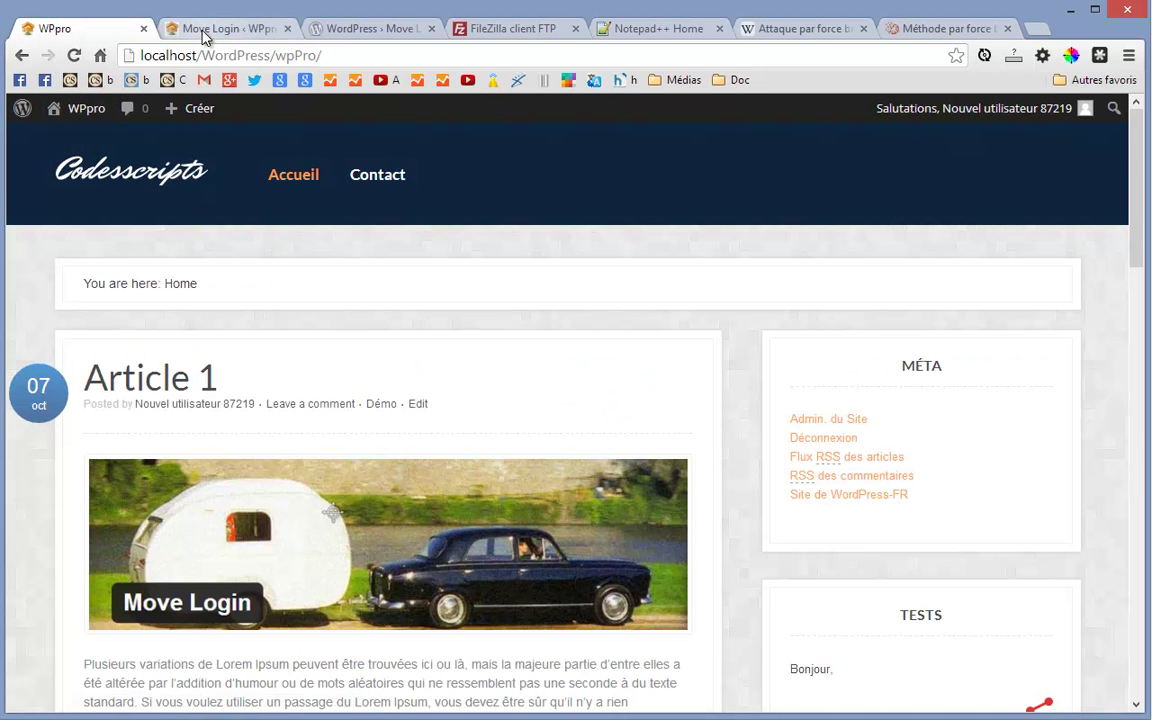
# Log out of WPpro, return to its home page and test the address localhost/WordPress/wpPro/wp-admin/
pyautogui.click(808, 440)
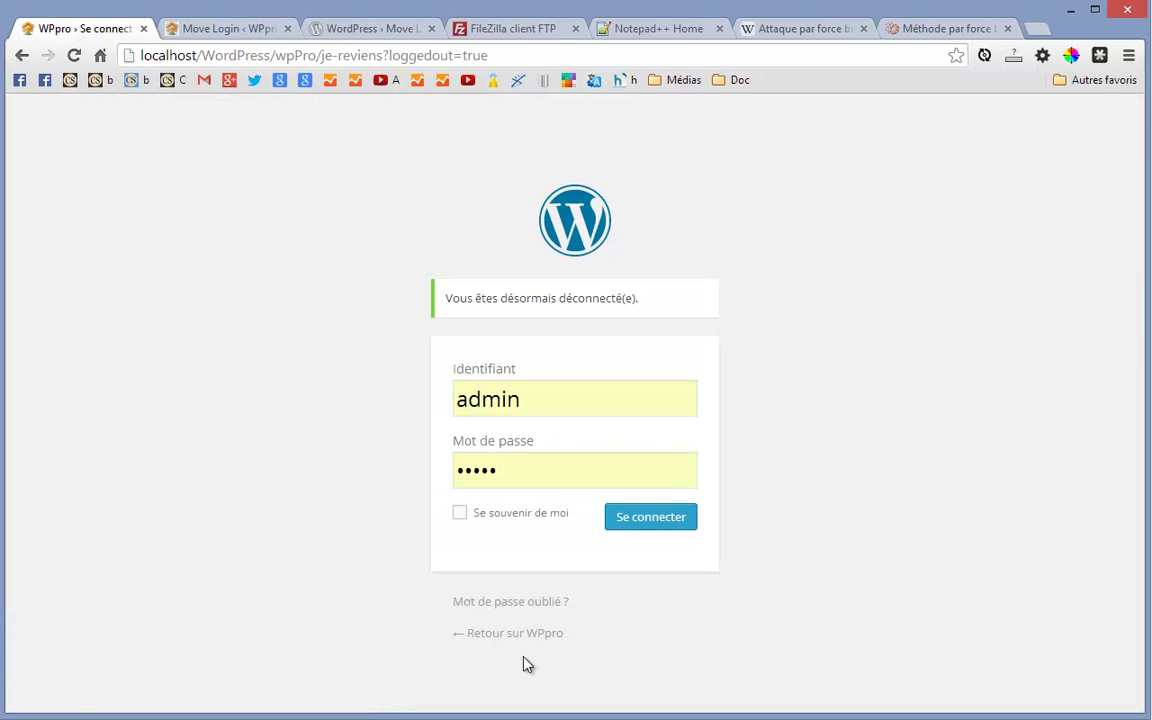
pyautogui.click(495, 635)
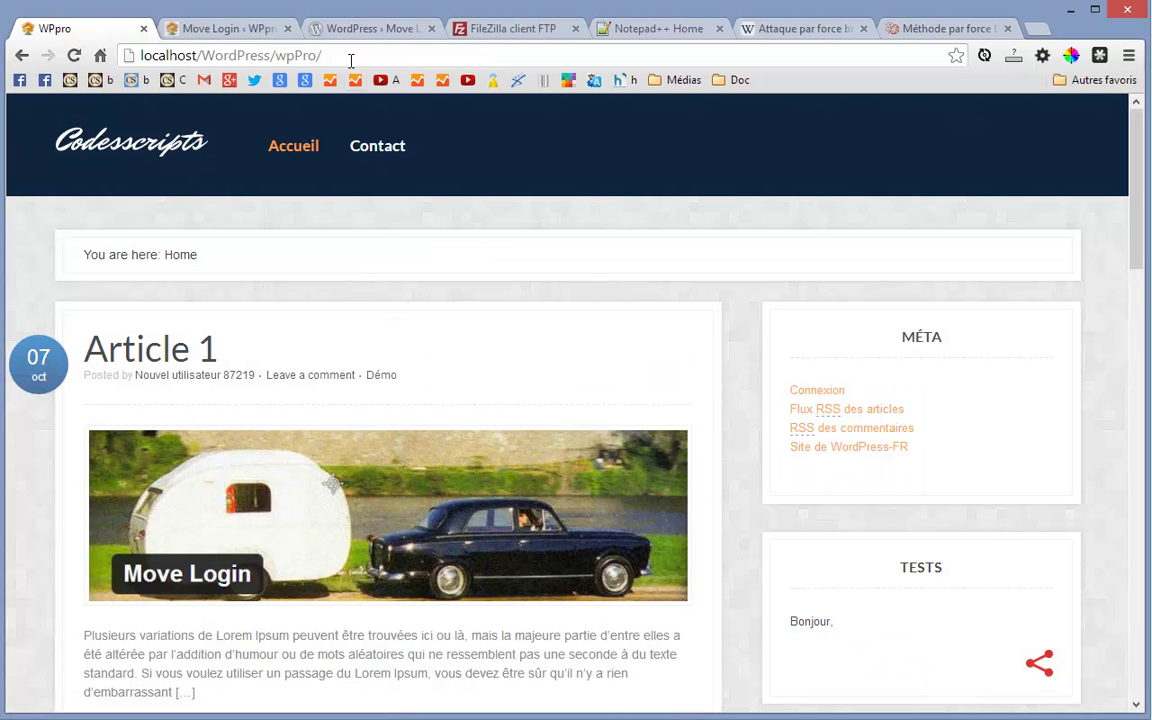
pyautogui.click(337, 57)
pyautogui.click(337, 57)
pyautogui.write('wp-')
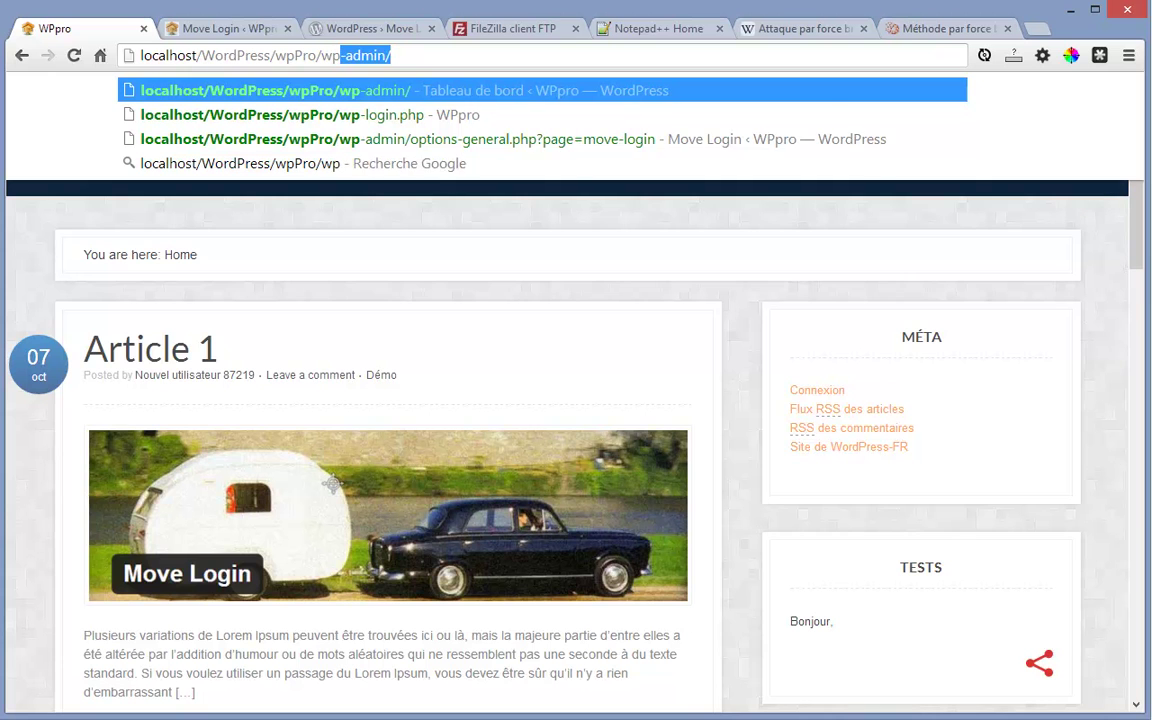
pyautogui.write('admi')
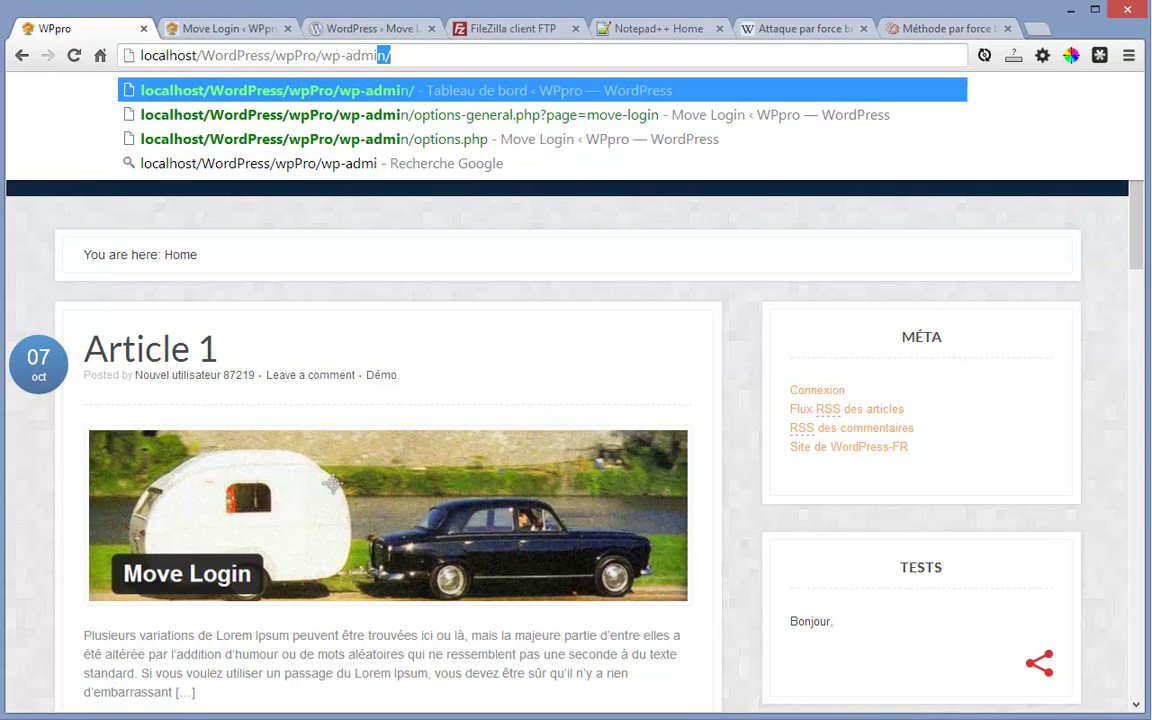
pyautogui.write('n/')
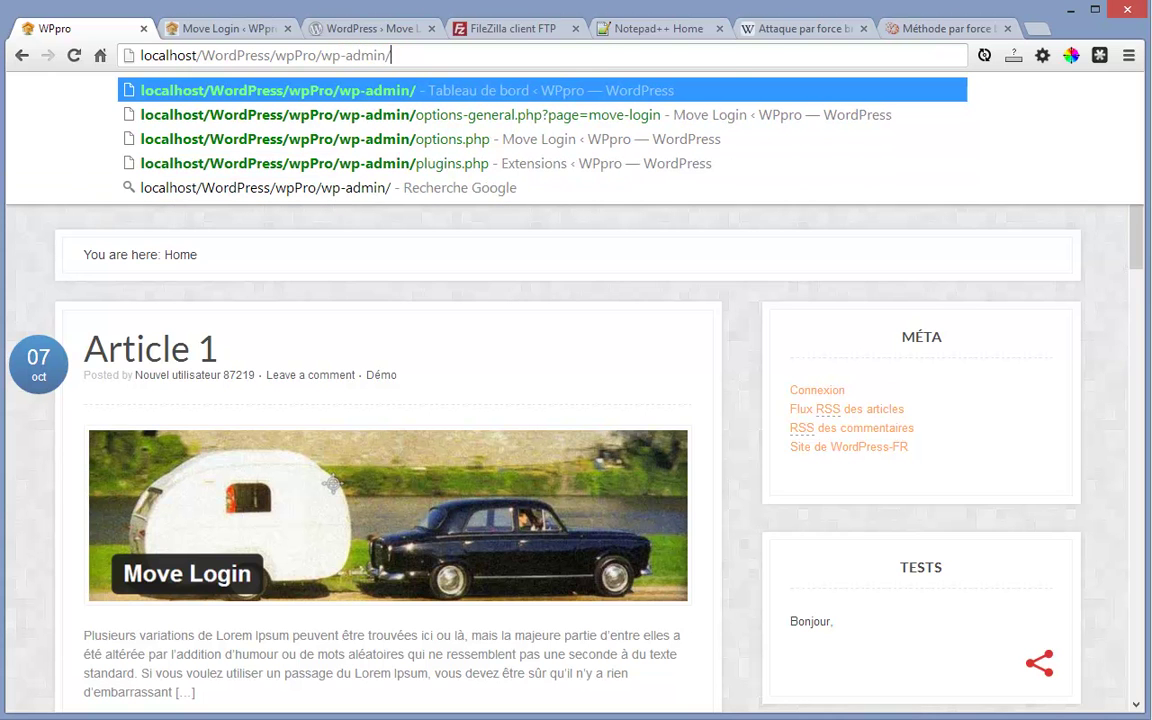
pyautogui.press('Return')
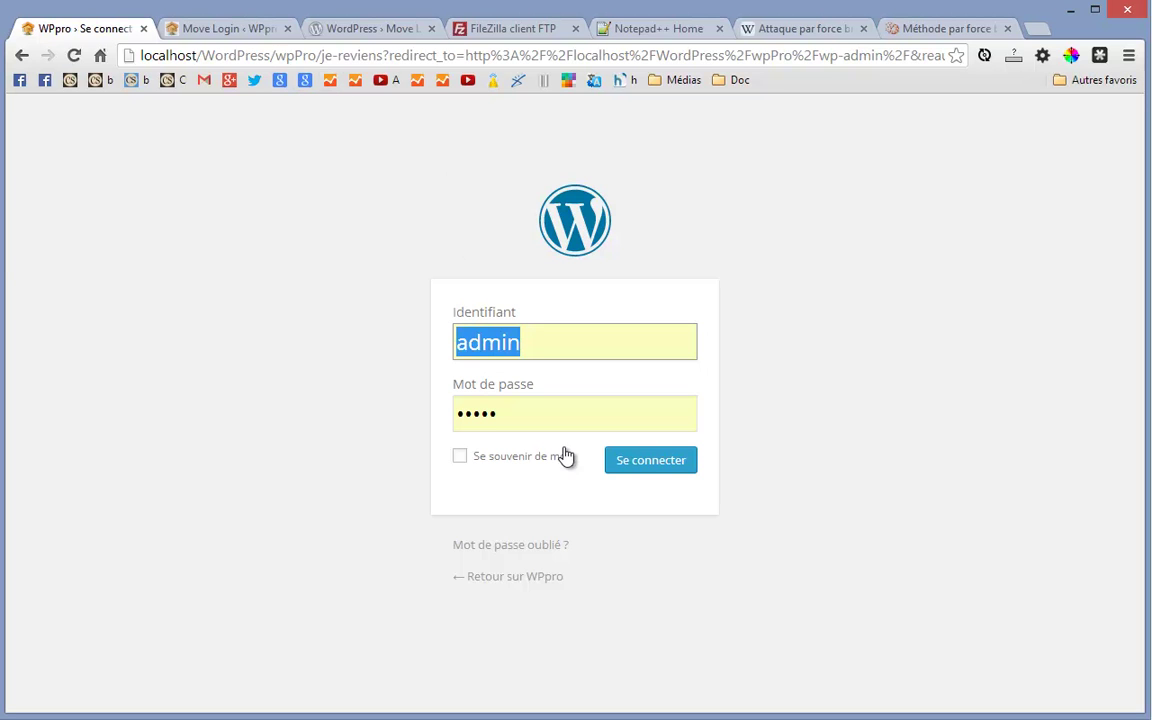
# Log in with the prefilled credentials, visit the site and switch to the Move Login settings page
pyautogui.click(640, 462)
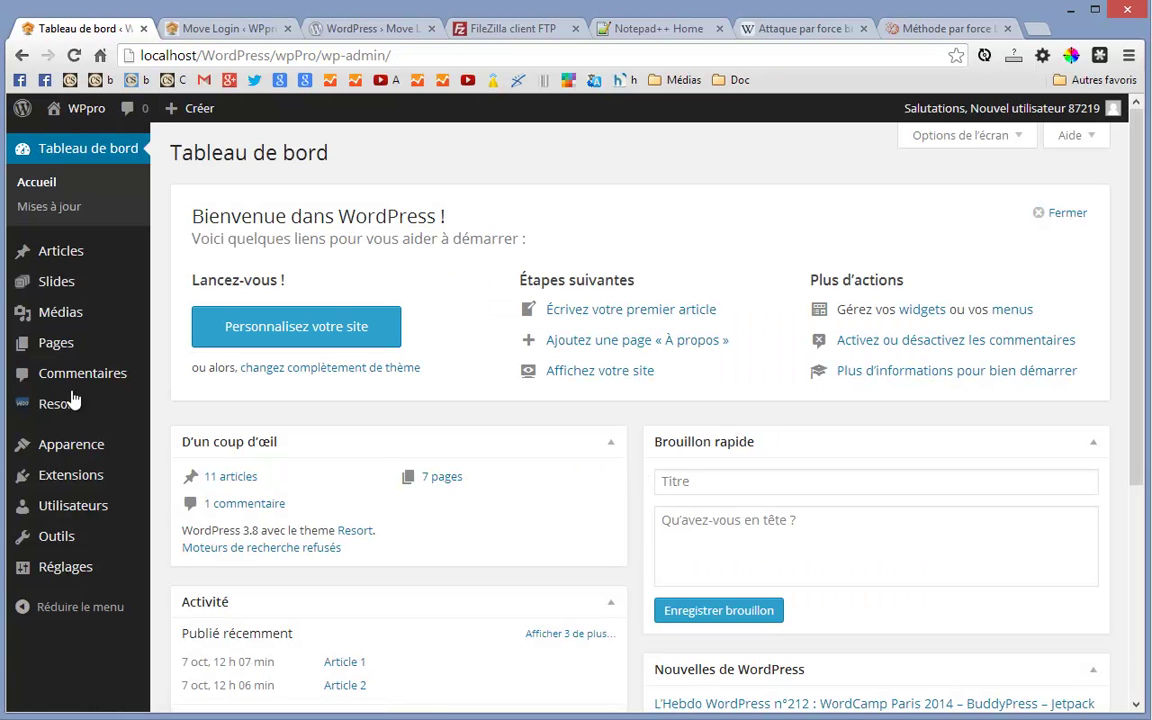
pyautogui.moveTo(82, 110)
pyautogui.click(78, 145)
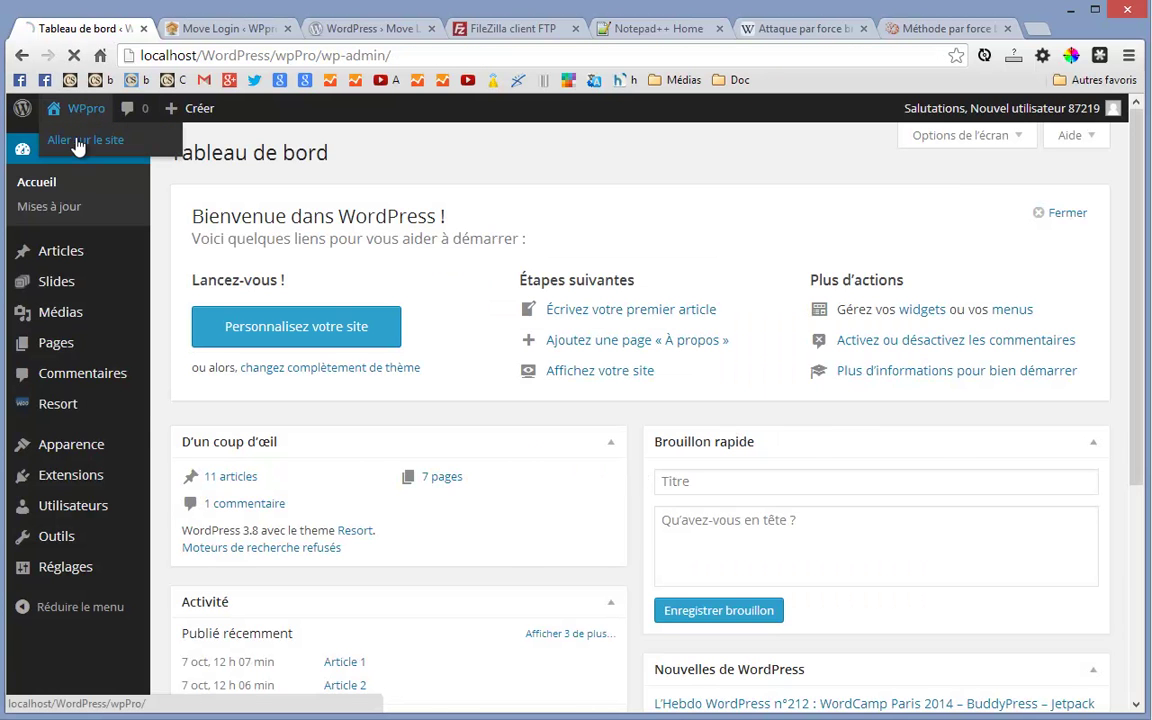
pyautogui.click(203, 31)
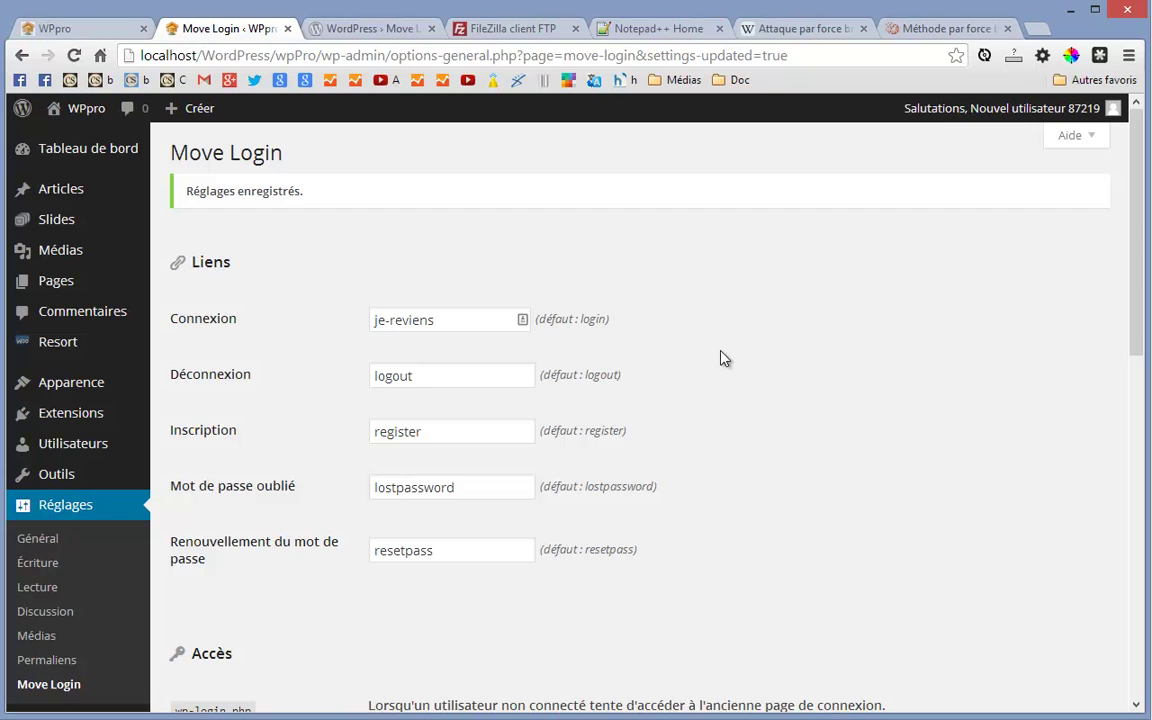
# Set the Zone d'administration access option in Move Login to "Rediriger vers la page d'accueil" and save the changes
pyautogui.scroll(-4, 741, 371)
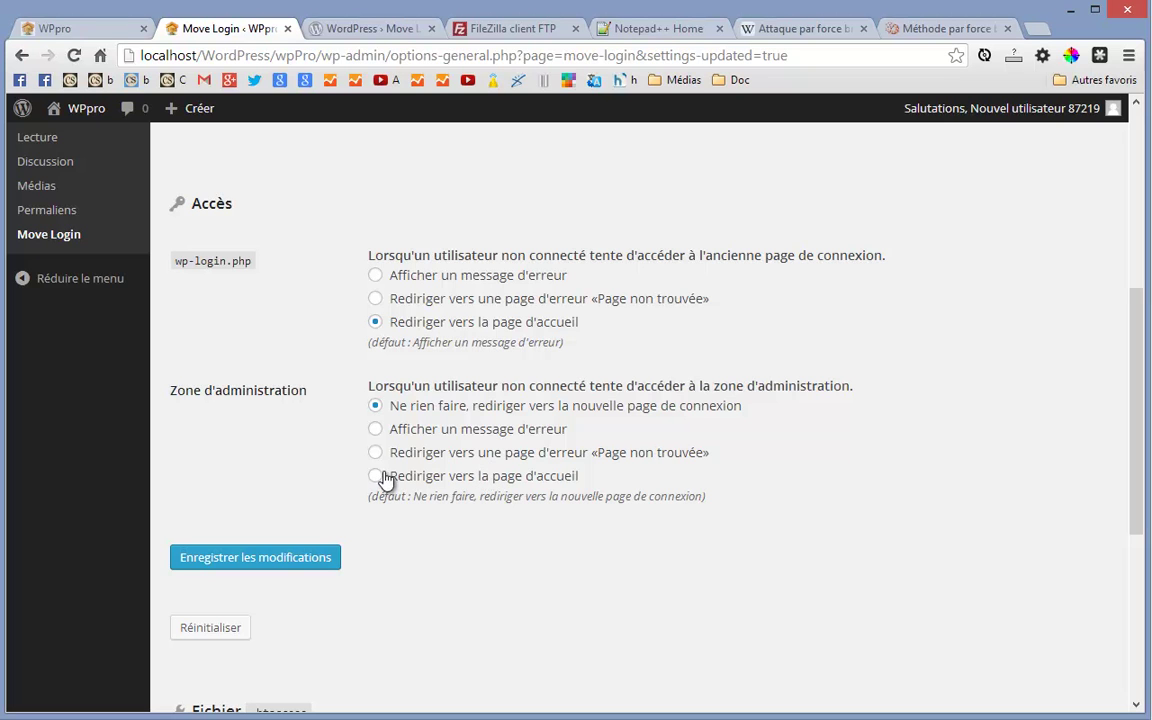
pyautogui.click(224, 572)
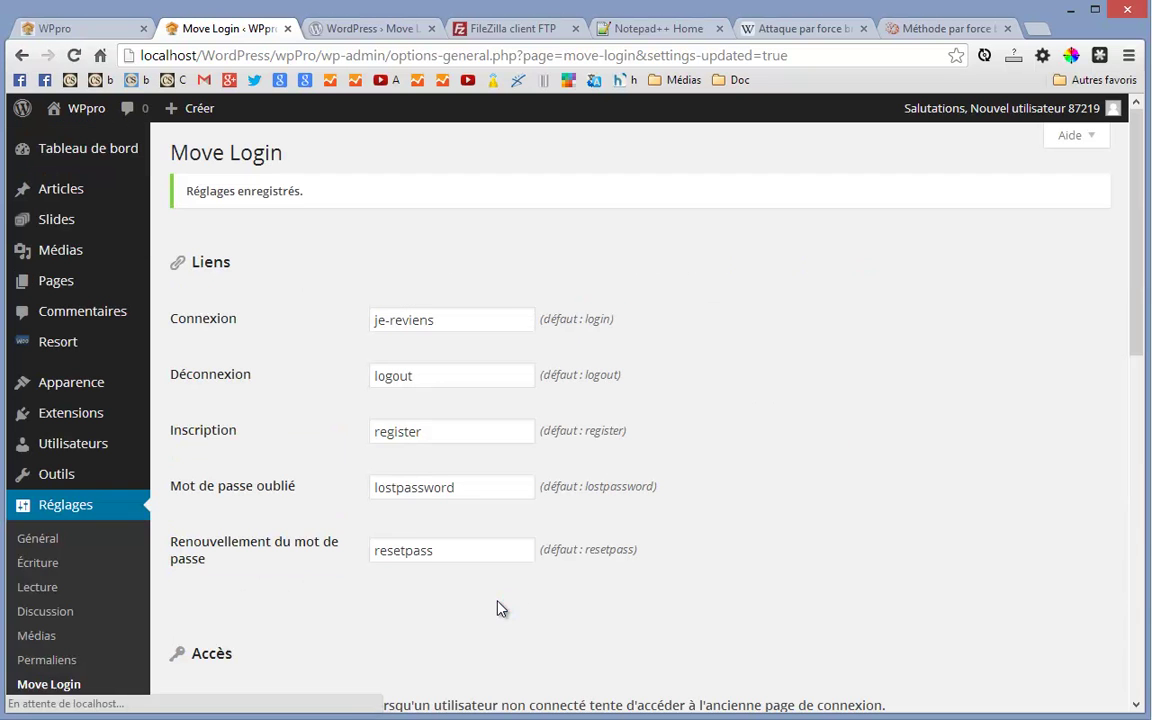
# Switch to the WPpro site, log out through the Déconnexion link and return to its home page
pyautogui.click(46, 28)
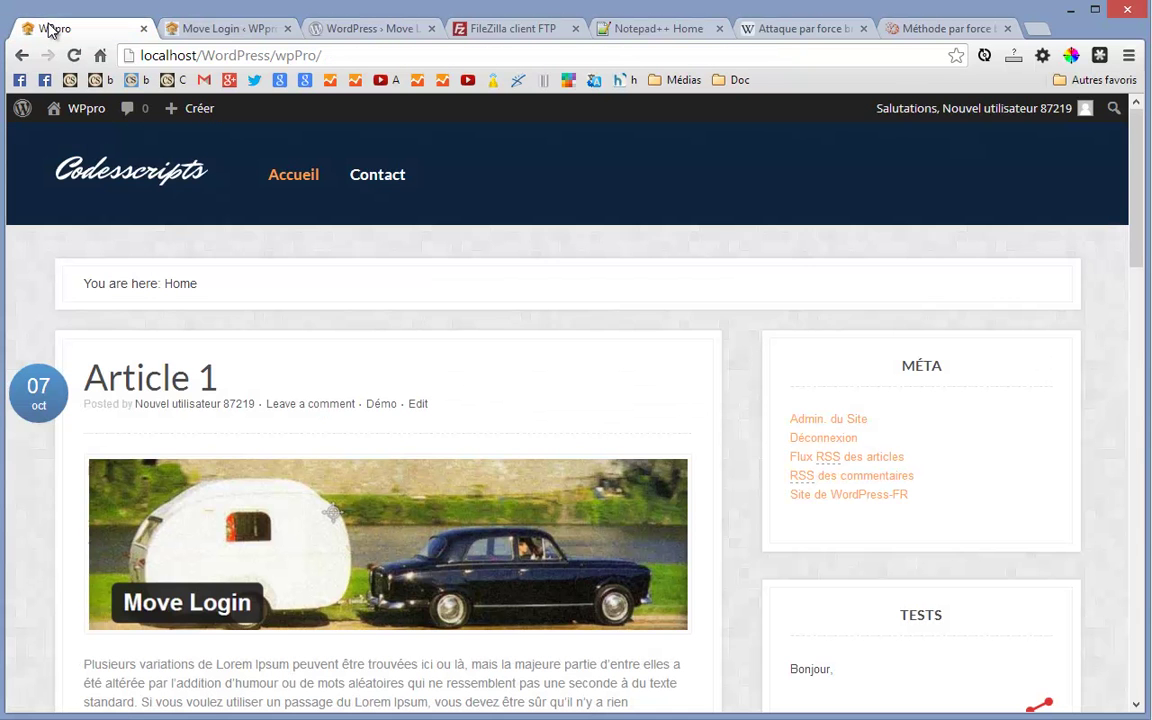
pyautogui.click(824, 439)
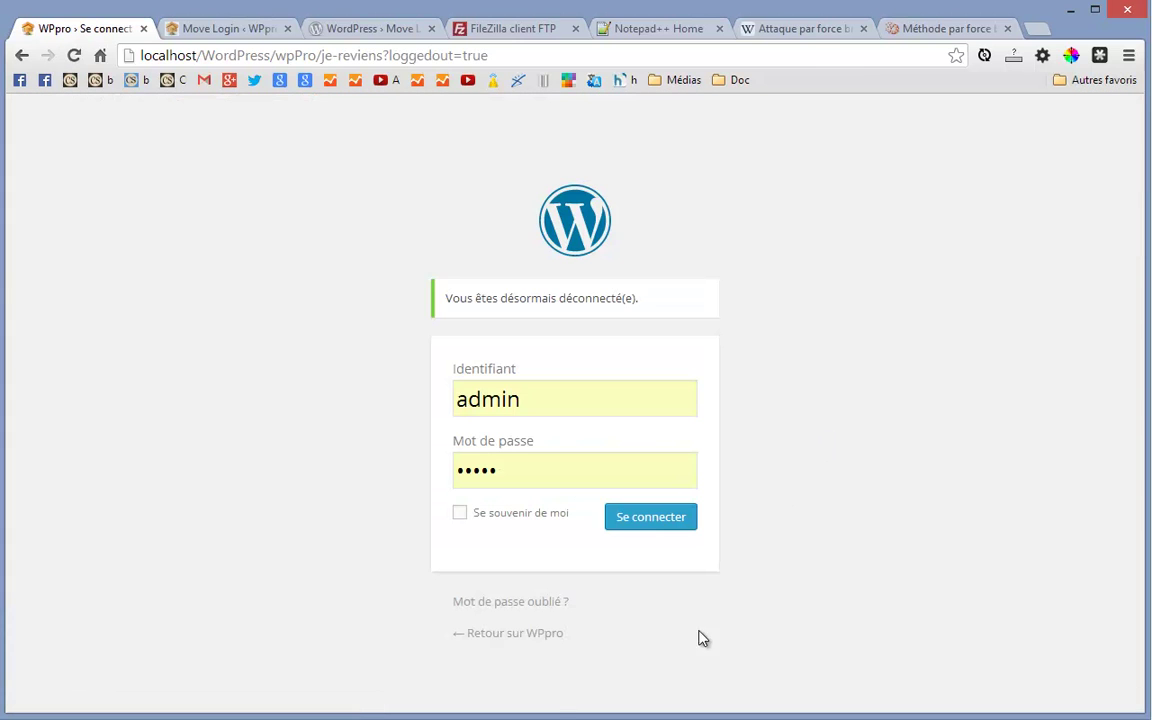
pyautogui.click(513, 634)
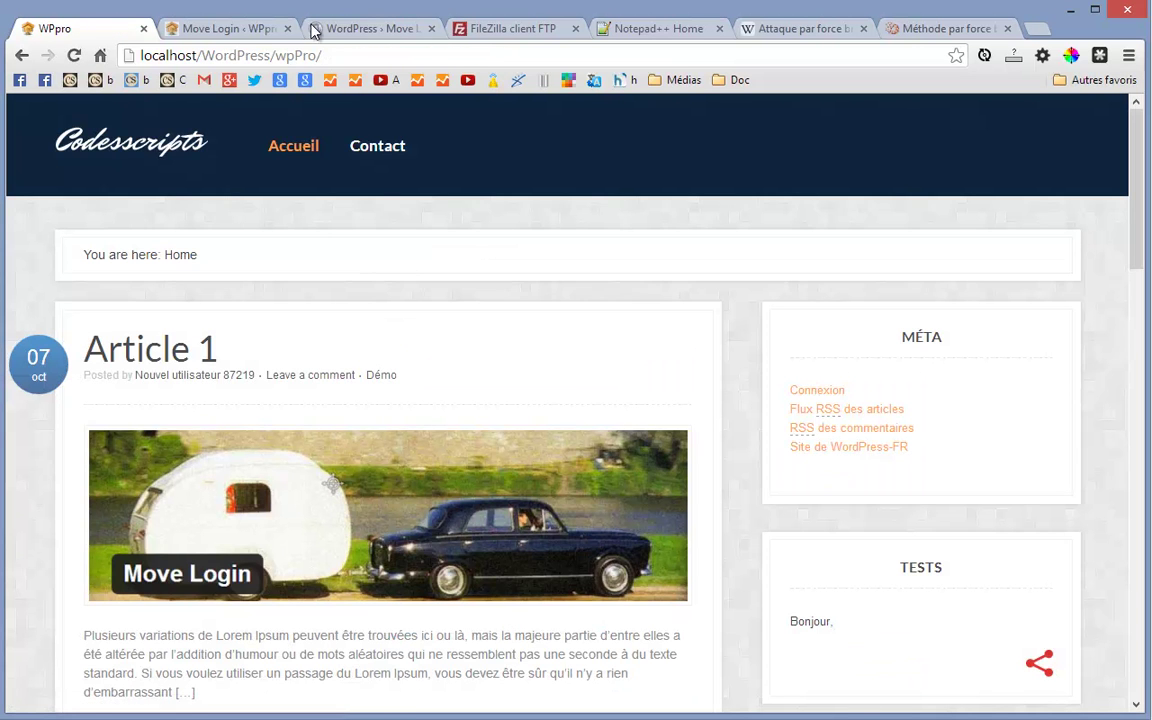
# Test the administration address by opening localhost/WordPress/wpPro/wp-admin/ while logged out
pyautogui.click(337, 55)
pyautogui.click(337, 55)
pyautogui.write('w')
pyautogui.write('p-a')
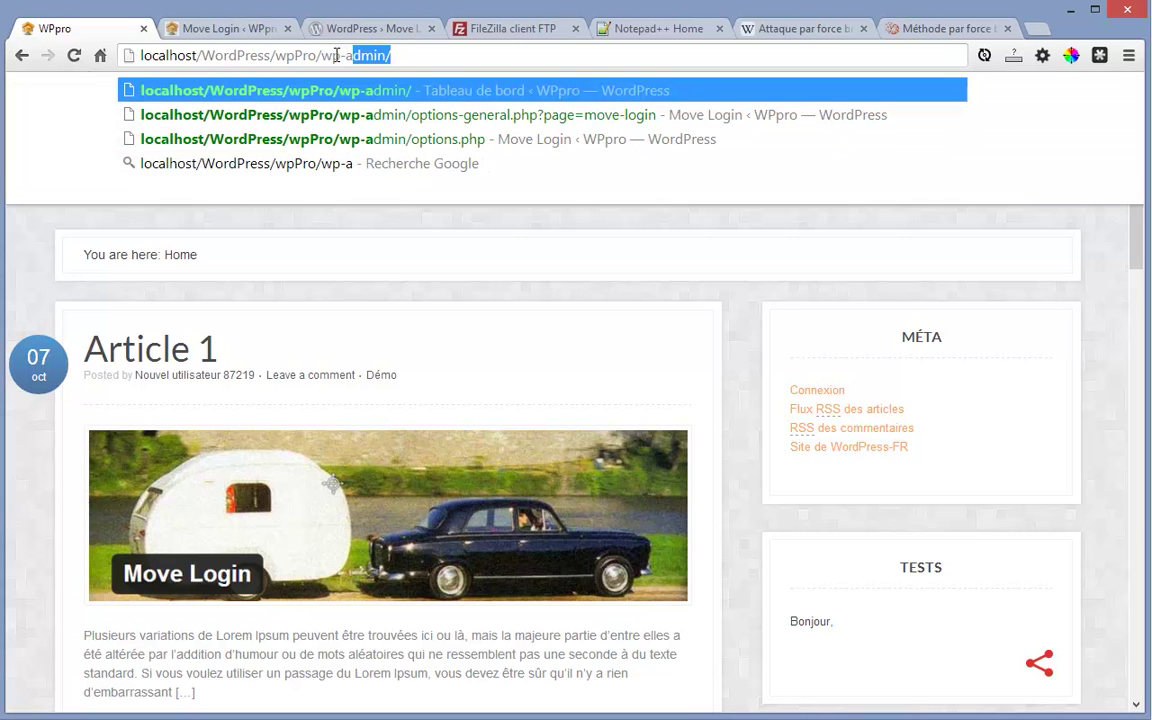
pyautogui.write('dmin/')
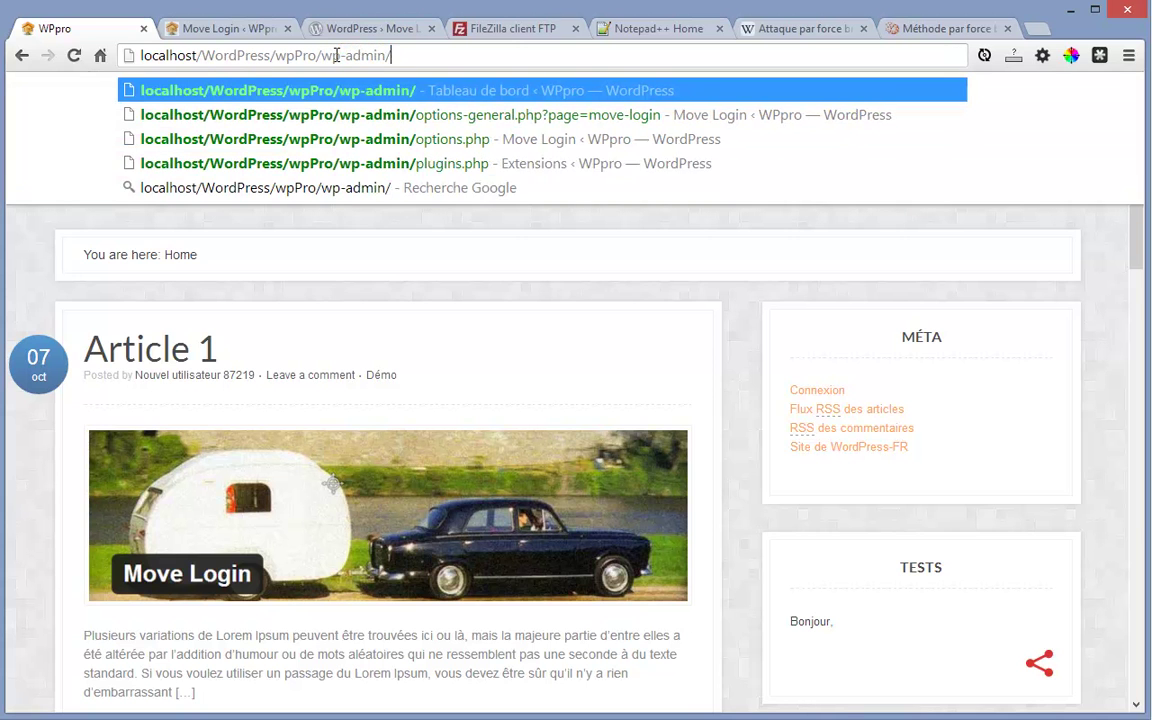
pyautogui.press('Return')
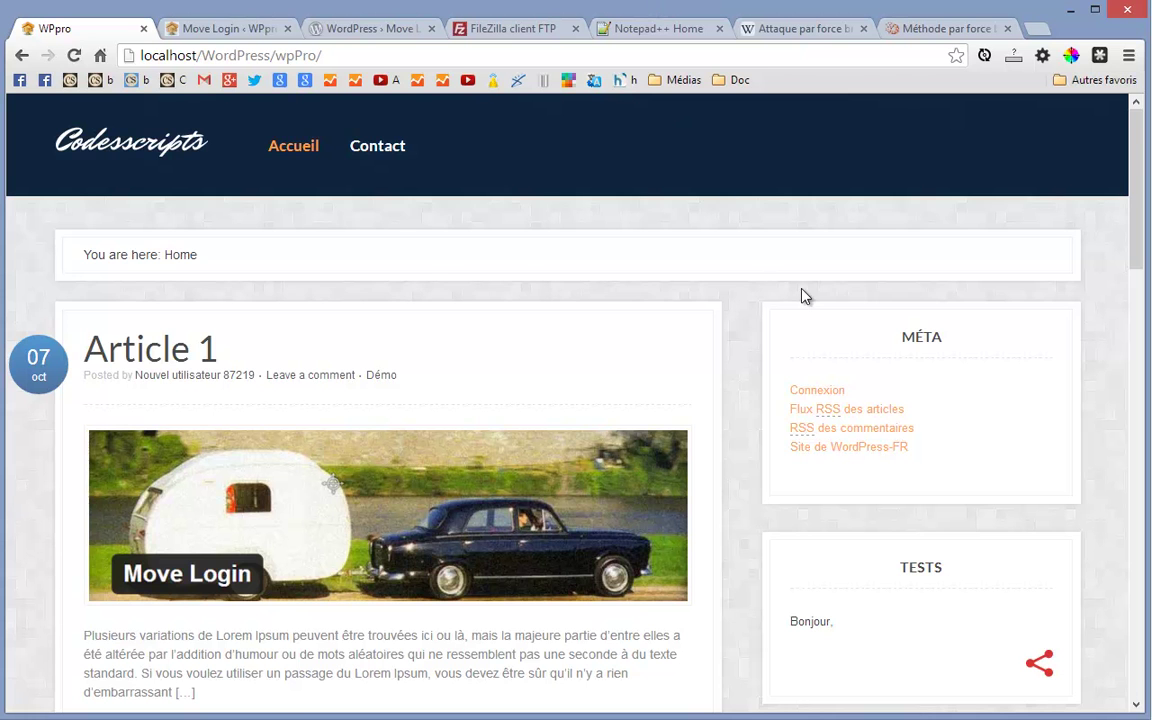
# Look over the Wikipedia article "Attaque par force brute", including its section on the theoretical complexity of the attack
pyautogui.click(803, 34)
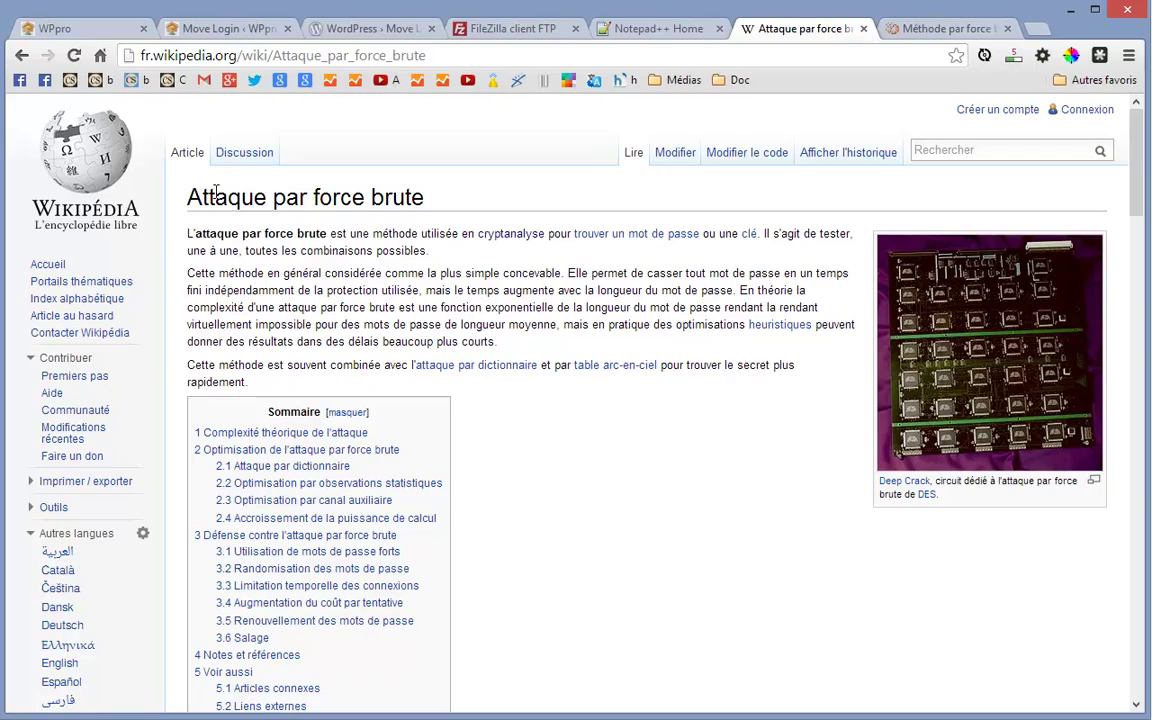
pyautogui.scroll(-15, 634, 502)
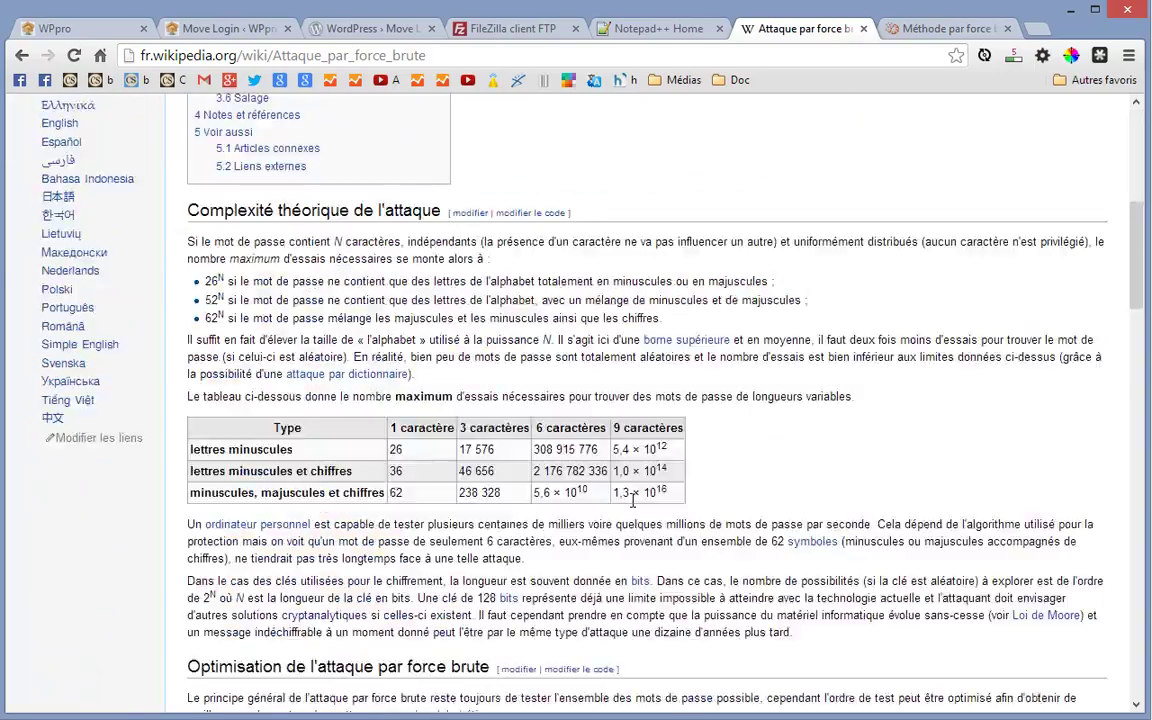
pyautogui.scroll(15, 634, 502)
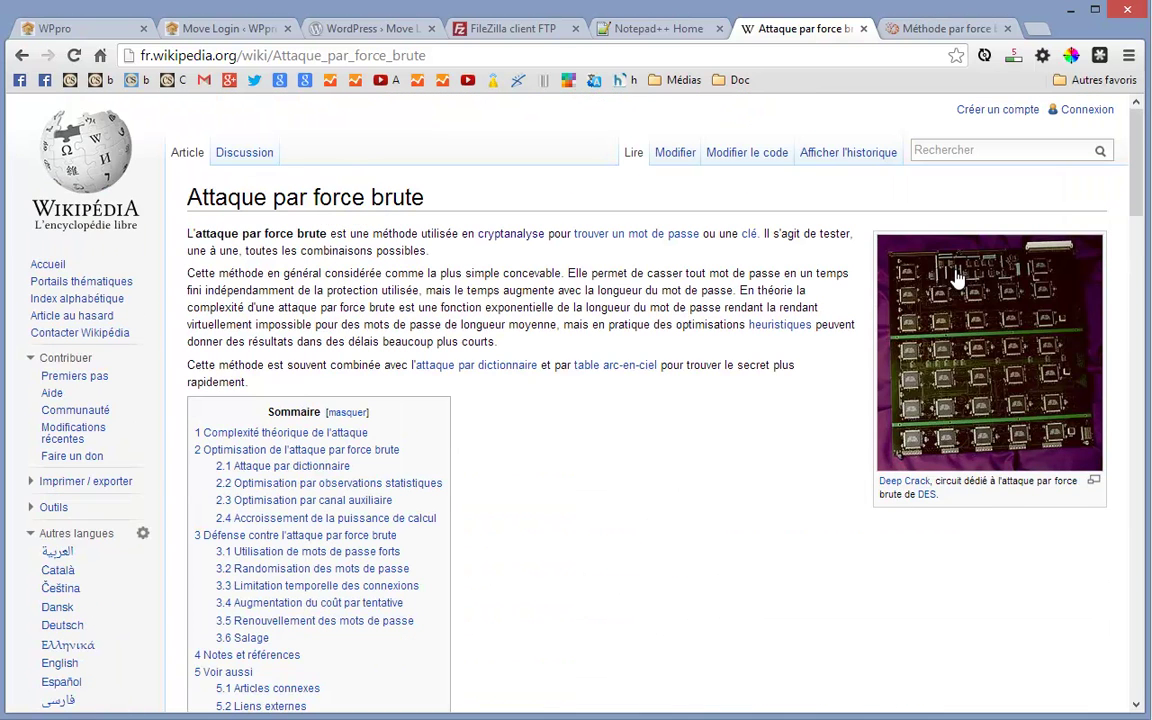
# Skim the OpenClassrooms course page "Méthode par force brute" and return to the WPpro home page
pyautogui.click(945, 28)
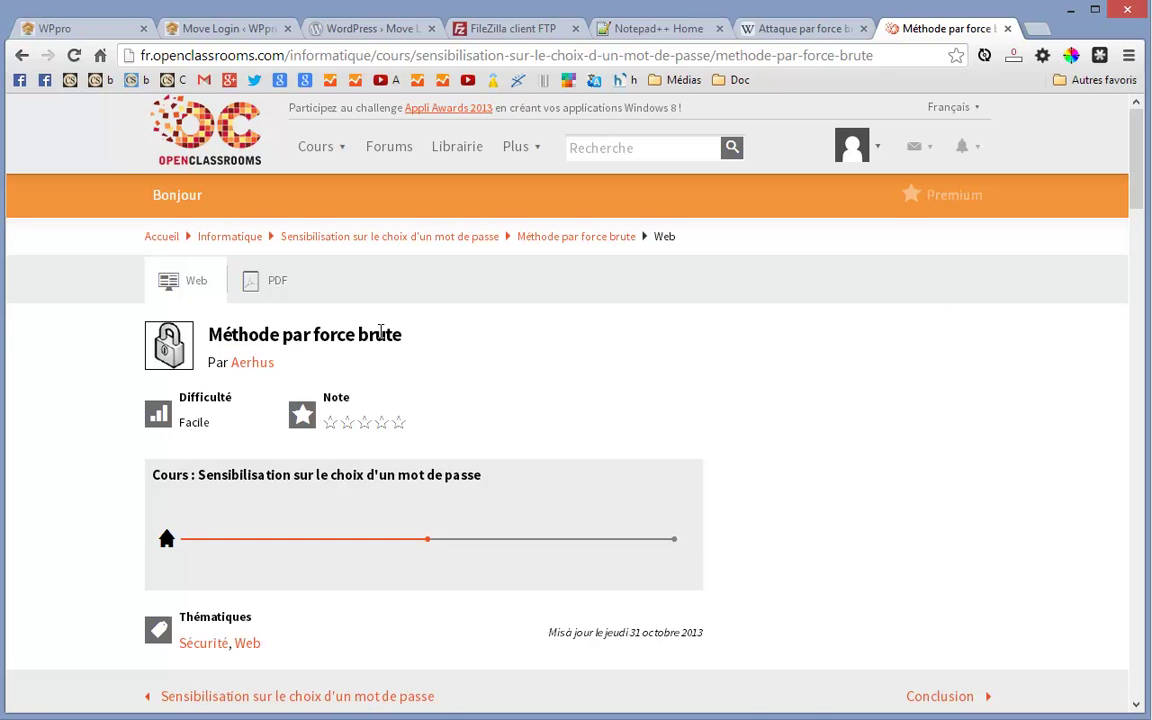
pyautogui.scroll(-7, 381, 335)
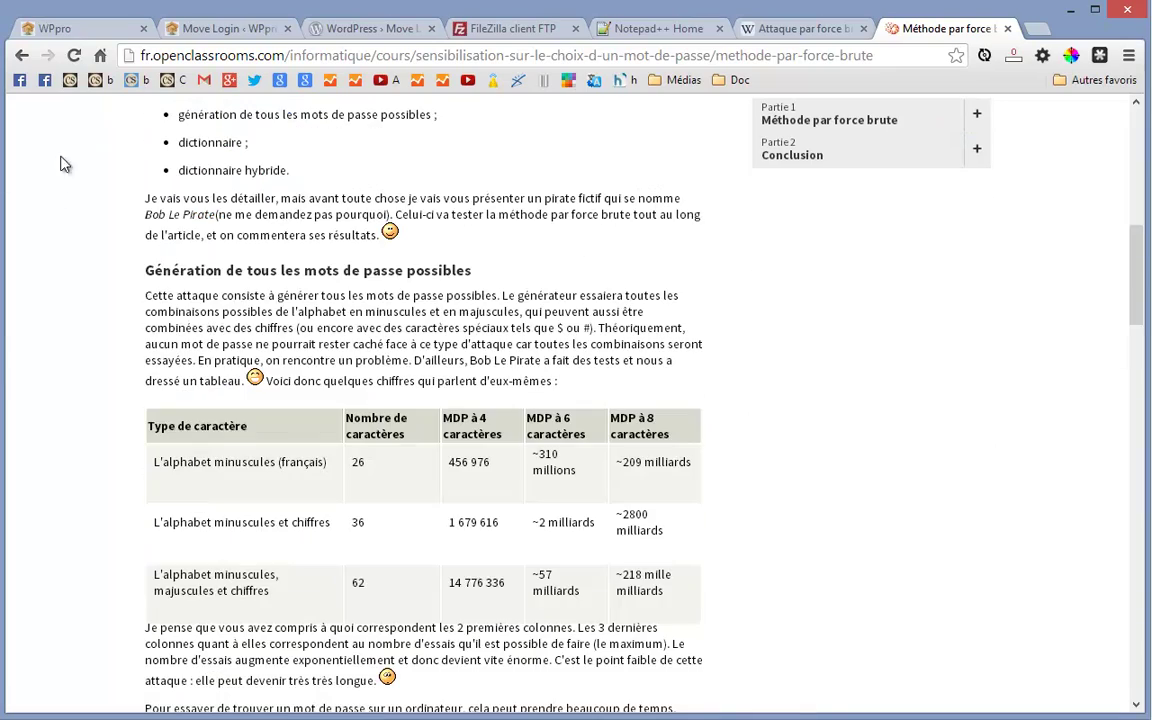
pyautogui.scroll(-10, 257, 338)
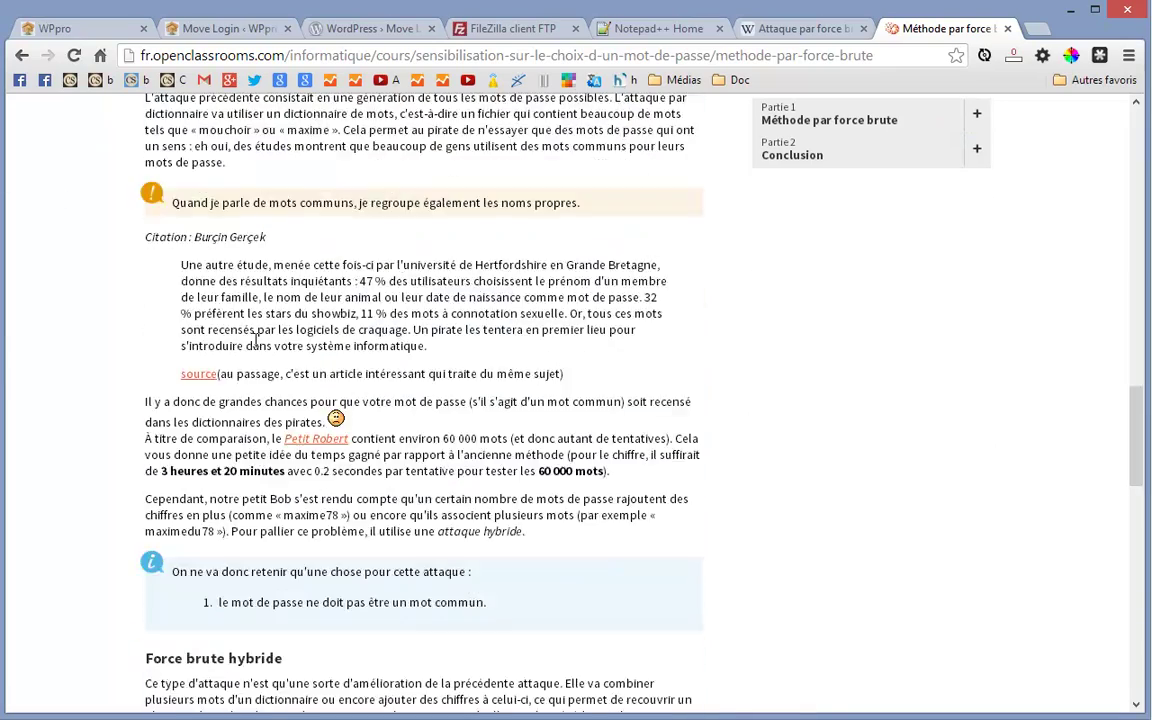
pyautogui.scroll(-4, 257, 340)
pyautogui.scroll(20, 257, 348)
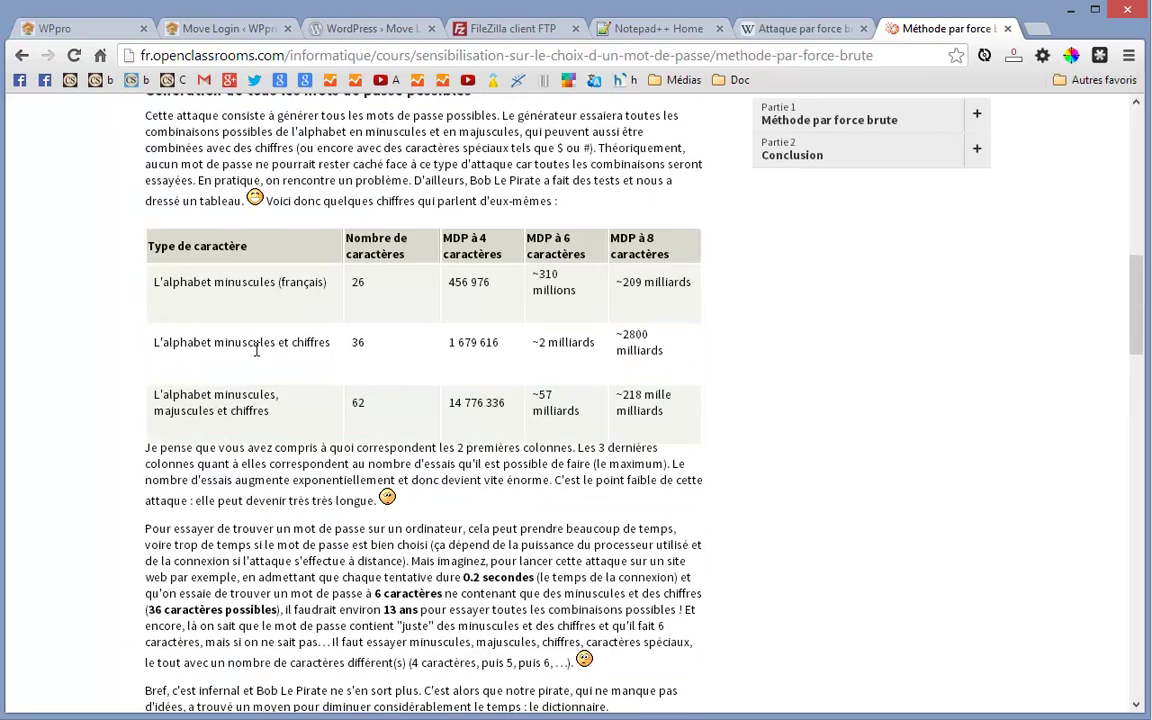
pyautogui.scroll(3, 257, 347)
pyautogui.click(63, 35)
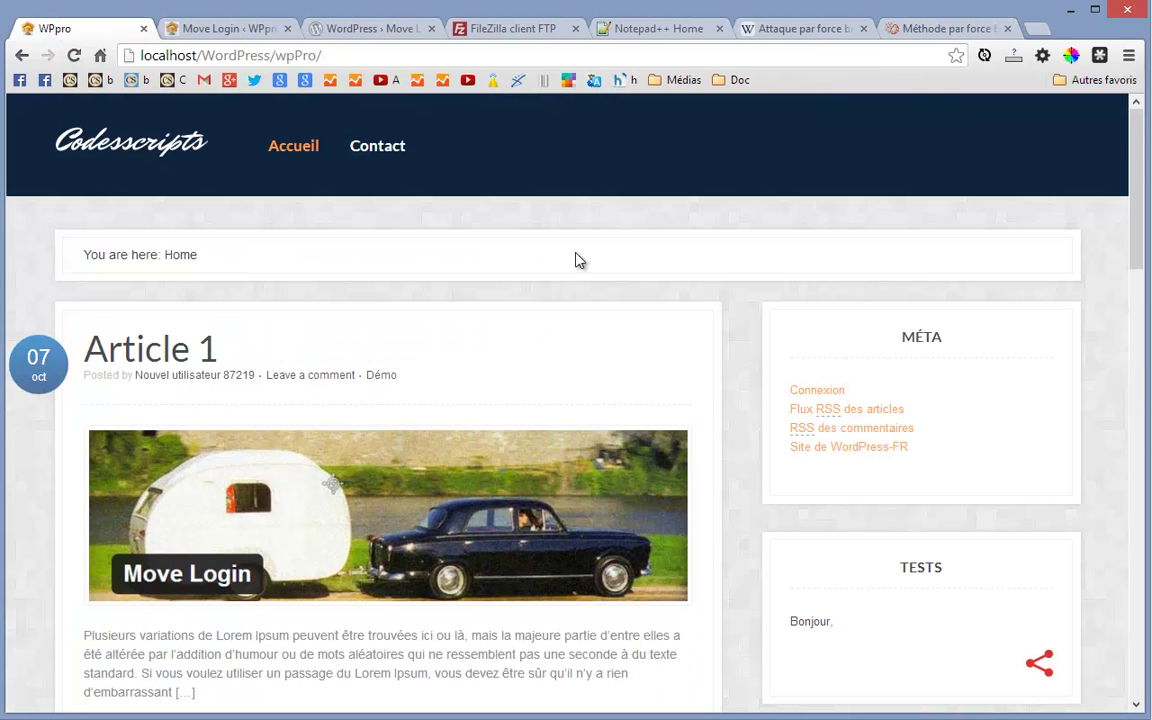